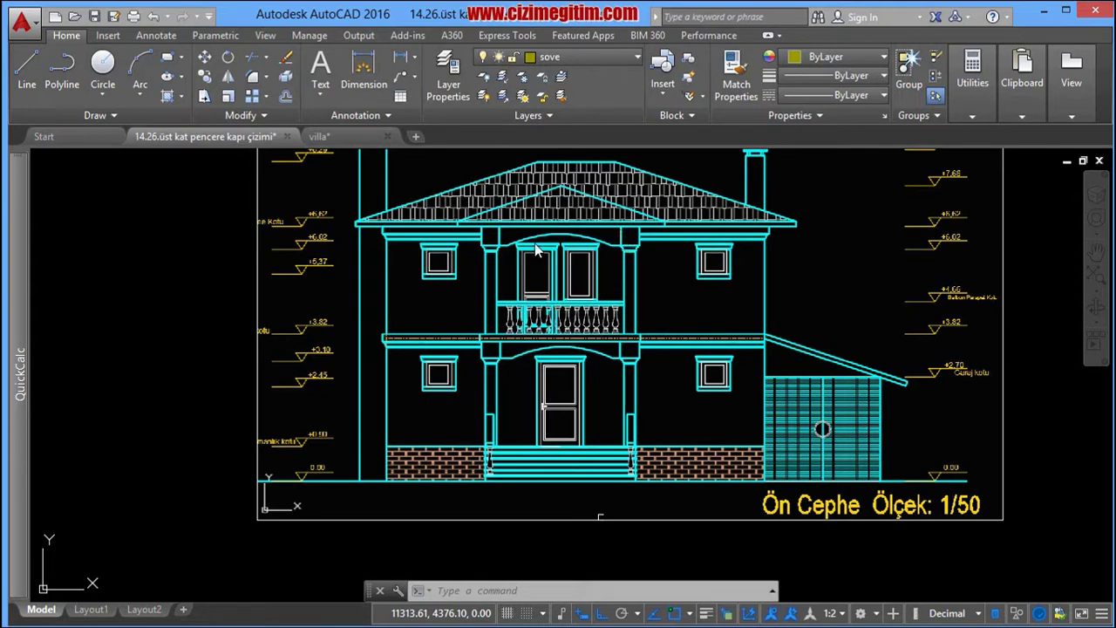
Step: Copy the right cornice end profile to the wall corner beside the central bay
{"action": "scroll", "coordinate": [611, 279], "scroll_direction": "down", "scroll_amount": 6}
{"action": "scroll", "coordinate": [637, 332], "scroll_direction": "up", "scroll_amount": 2}
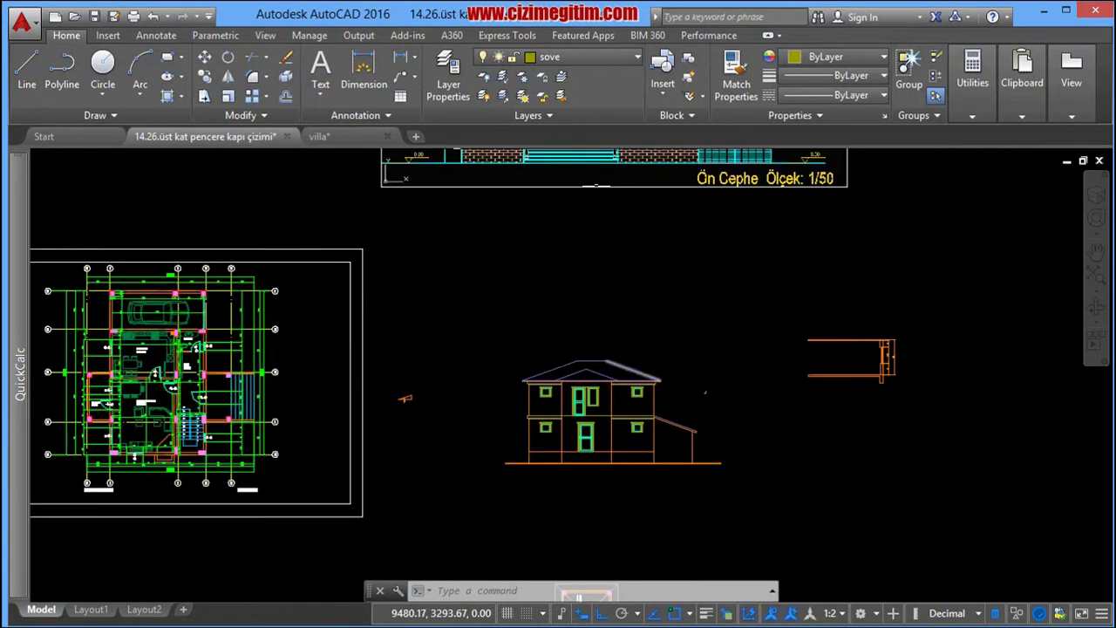
{"action": "scroll", "coordinate": [658, 343], "scroll_direction": "up", "scroll_amount": 3}
{"action": "scroll", "coordinate": [628, 343], "scroll_direction": "up", "scroll_amount": 2}
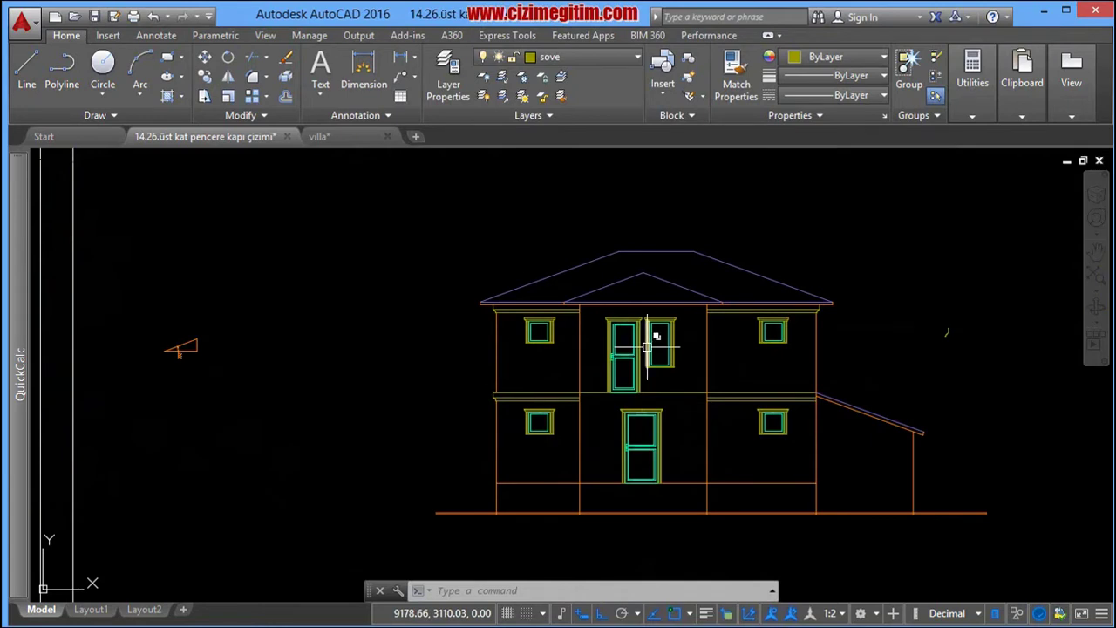
{"action": "scroll", "coordinate": [713, 311], "scroll_direction": "up", "scroll_amount": 4}
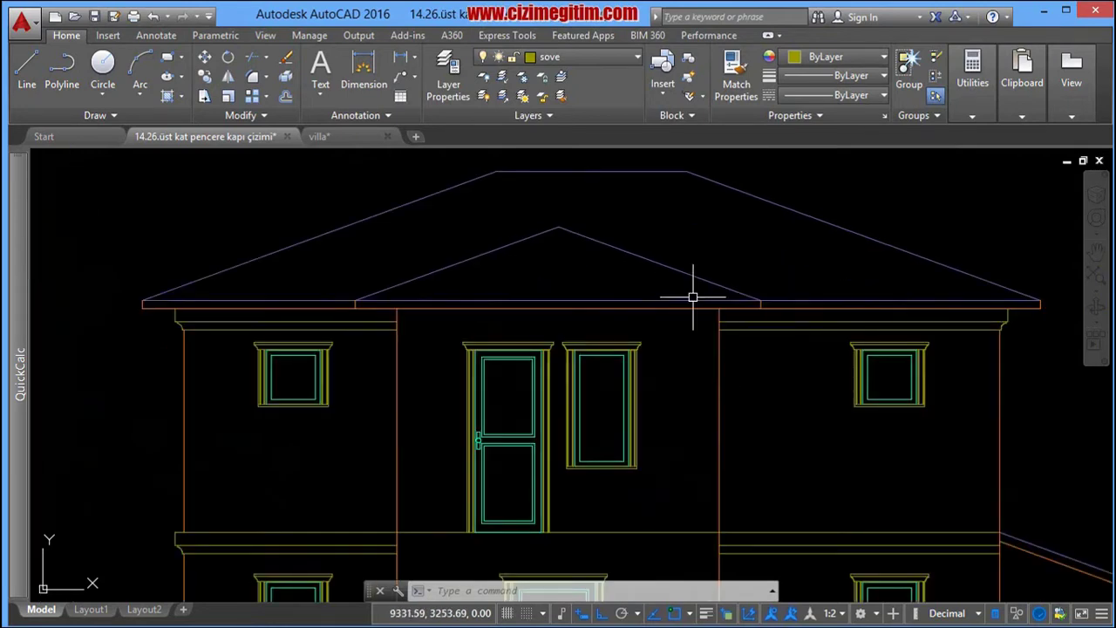
{"action": "scroll", "coordinate": [698, 293], "scroll_direction": "up", "scroll_amount": 1}
{"action": "scroll", "coordinate": [701, 301], "scroll_direction": "down", "scroll_amount": 1}
{"action": "middle_click_drag", "start_coordinate": [761, 344], "coordinate": [780, 348]}
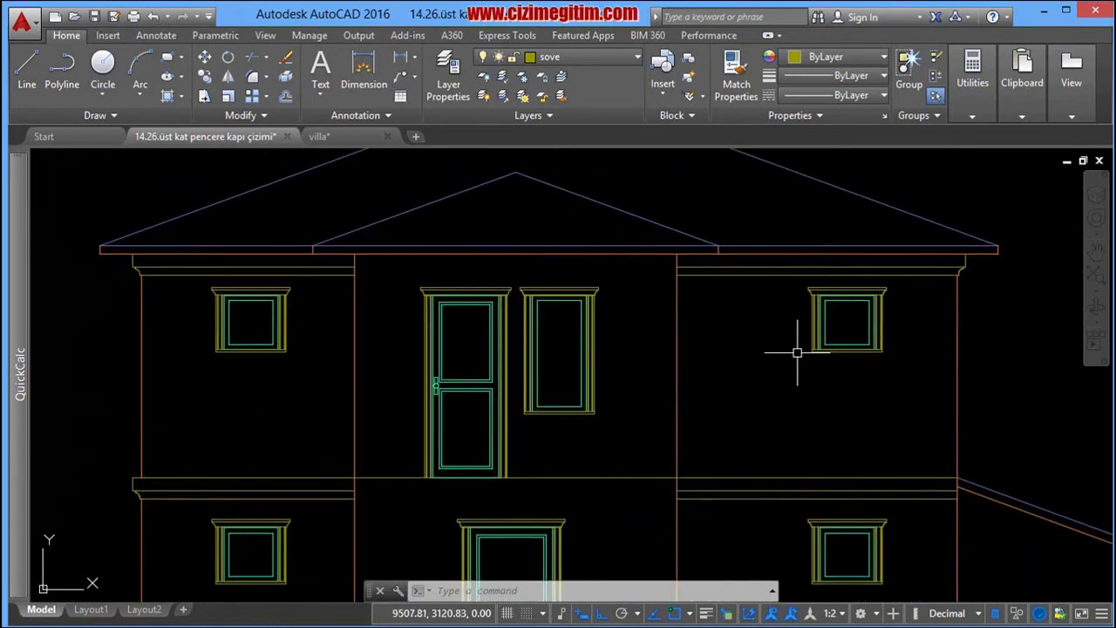
{"action": "scroll", "coordinate": [1003, 296], "scroll_direction": "up", "scroll_amount": 1}
{"action": "scroll", "coordinate": [872, 292], "scroll_direction": "up", "scroll_amount": 1}
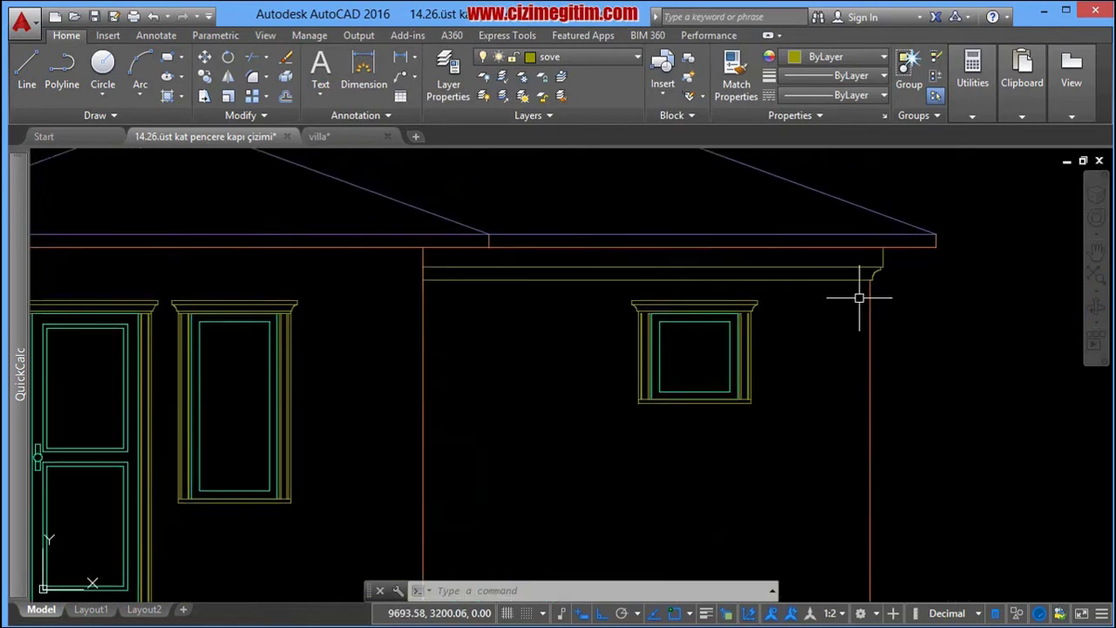
{"action": "left_click", "coordinate": [857, 241]}
{"action": "left_click", "coordinate": [931, 318]}
{"action": "right_click", "coordinate": [910, 329]}
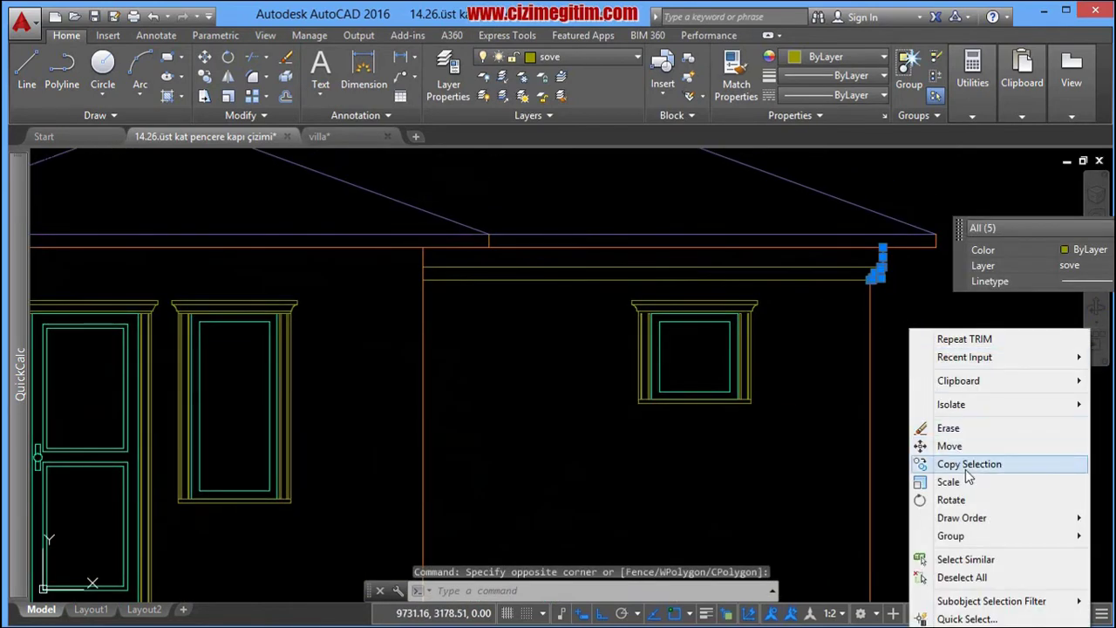
{"action": "left_click", "coordinate": [964, 464]}
{"action": "scroll", "coordinate": [872, 314], "scroll_direction": "up", "scroll_amount": 1}
{"action": "left_click", "coordinate": [864, 254]}
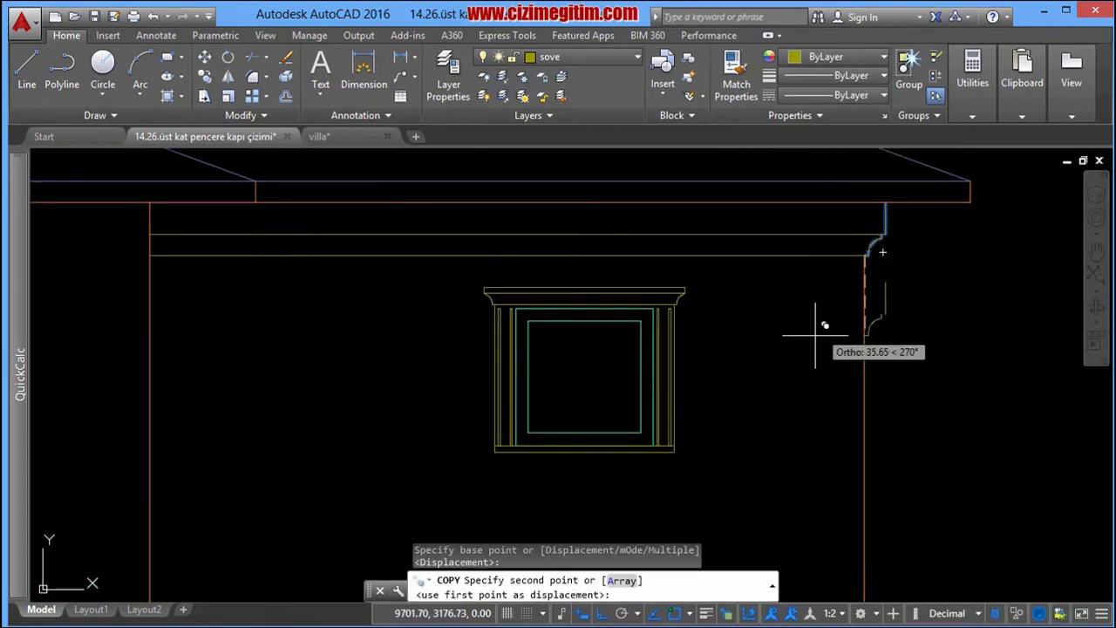
{"action": "scroll", "coordinate": [798, 340], "scroll_direction": "down", "scroll_amount": 2}
{"action": "scroll", "coordinate": [549, 318], "scroll_direction": "up", "scroll_amount": 2}
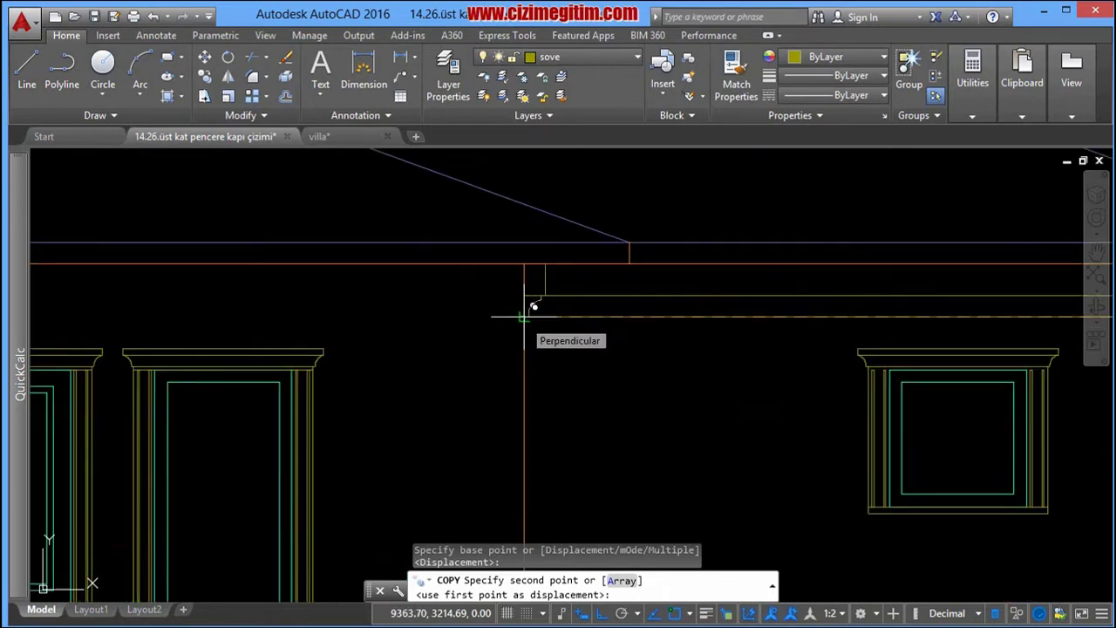
{"action": "left_click", "coordinate": [523, 316]}
Step: Measure the gap from the eave corner to the copied cornice's lower line, reading 25
{"action": "scroll", "coordinate": [549, 323], "scroll_direction": "up", "scroll_amount": 1}
{"action": "scroll", "coordinate": [534, 307], "scroll_direction": "up", "scroll_amount": 1}
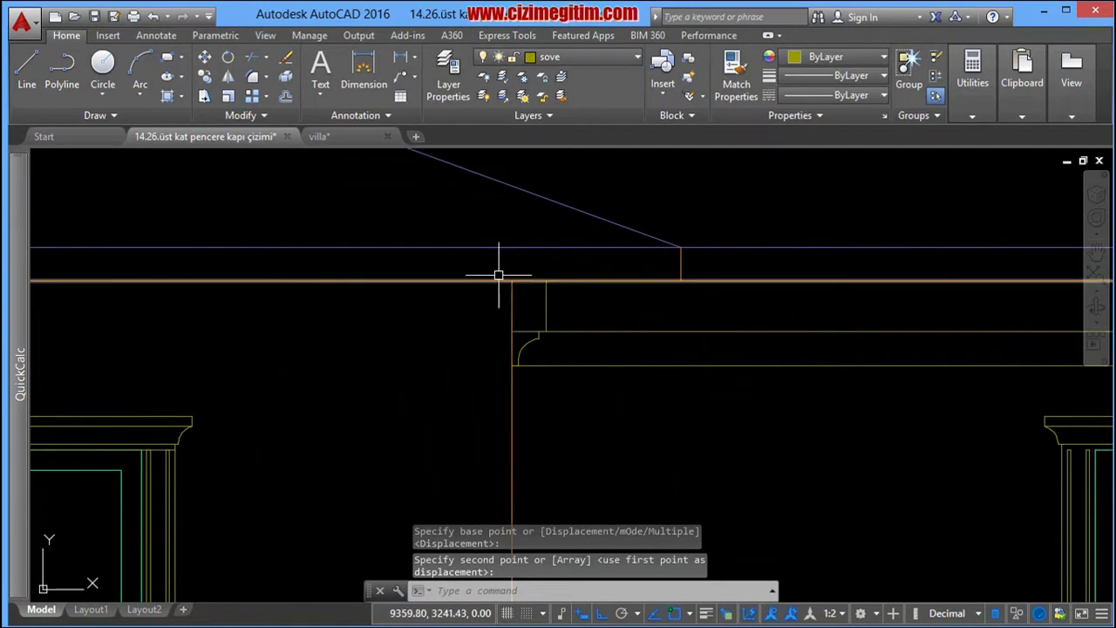
{"action": "left_click", "coordinate": [443, 269]}
{"action": "left_click", "coordinate": [583, 404]}
{"action": "right_click", "coordinate": [574, 409]}
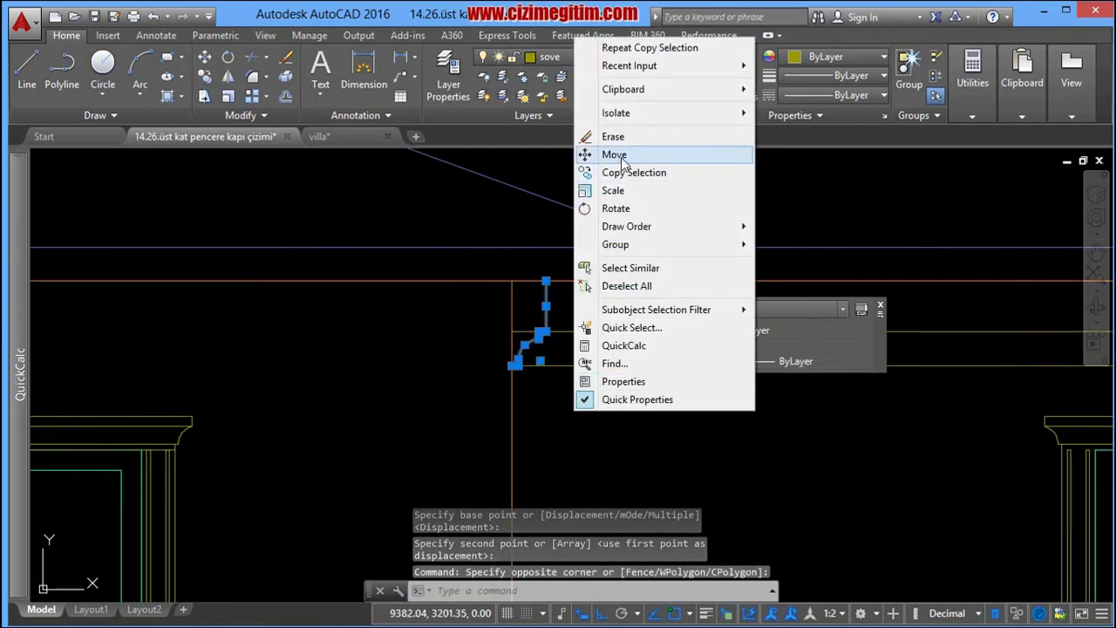
{"action": "key", "text": "Escape"}
{"action": "key", "text": "Escape"}
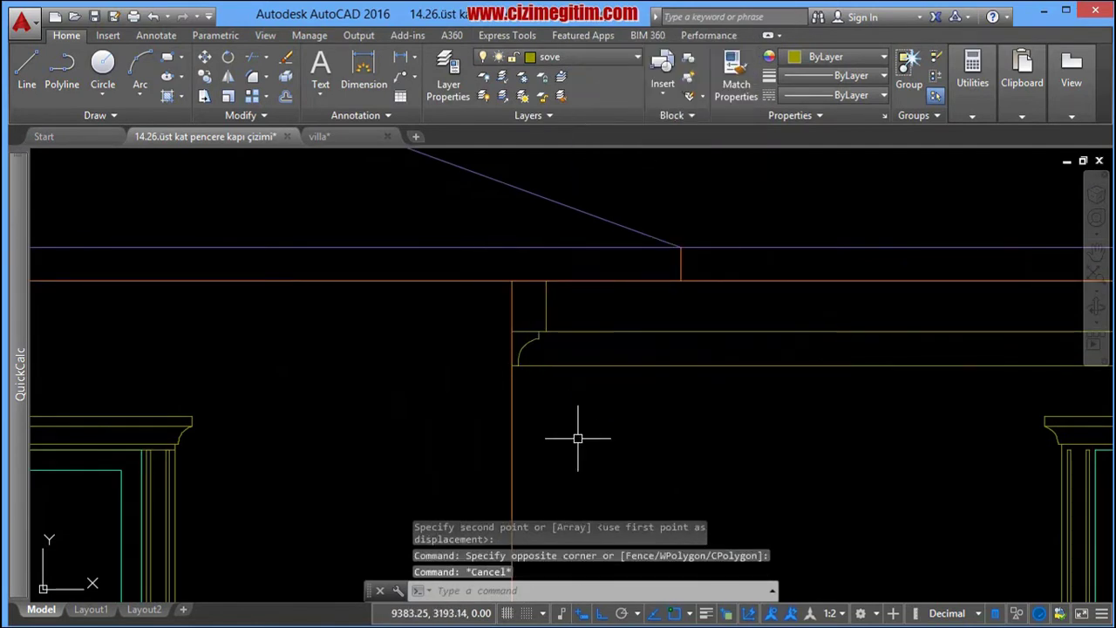
{"action": "type", "text": "dist"}
{"action": "key", "text": "Return"}
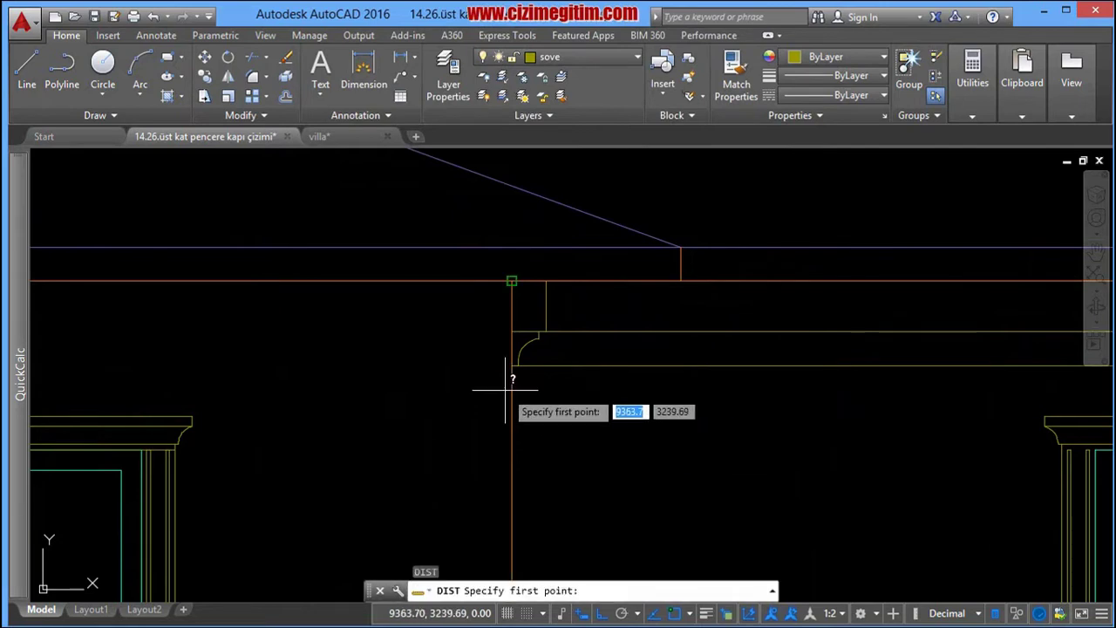
{"action": "left_click", "coordinate": [517, 365]}
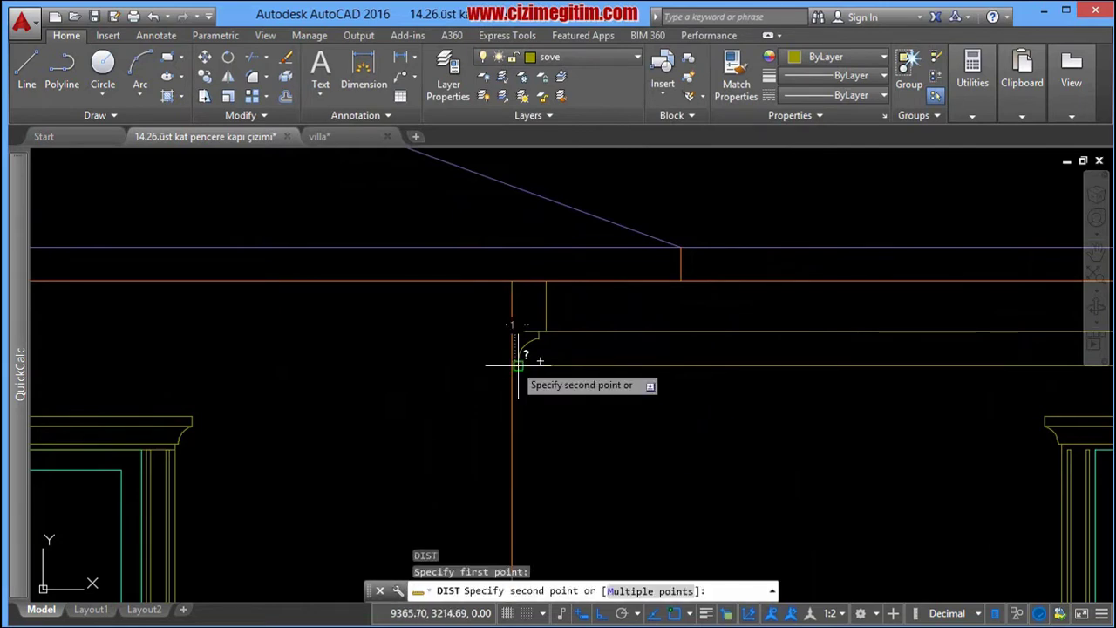
{"action": "left_click", "coordinate": [514, 281]}
{"action": "scroll", "coordinate": [538, 361], "scroll_direction": "down", "scroll_amount": 3}
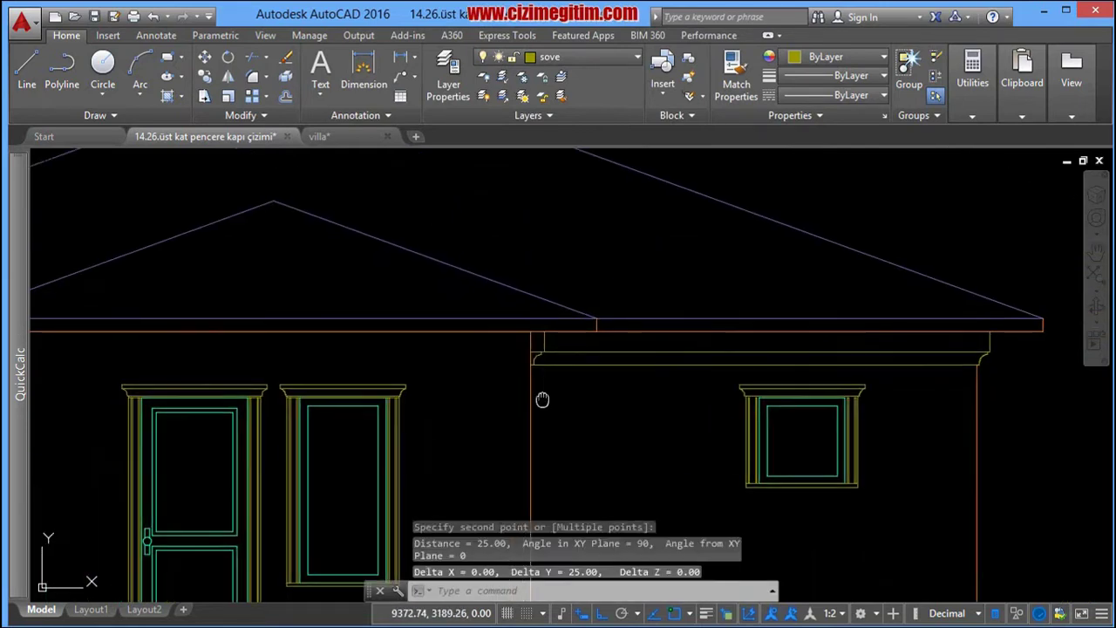
{"action": "mouse_move", "coordinate": [542, 322]}
{"action": "middle_mouse_down"}
{"action": "mouse_move", "coordinate": [664, 330]}
{"action": "mouse_move", "coordinate": [737, 353]}
{"action": "middle_mouse_up"}
{"action": "scroll", "coordinate": [642, 267], "scroll_direction": "down", "scroll_amount": 5}
{"action": "scroll", "coordinate": [668, 357], "scroll_direction": "down", "scroll_amount": 2}
{"action": "scroll", "coordinate": [889, 279], "scroll_direction": "up", "scroll_amount": 5}
{"action": "scroll", "coordinate": [710, 354], "scroll_direction": "up", "scroll_amount": 2}
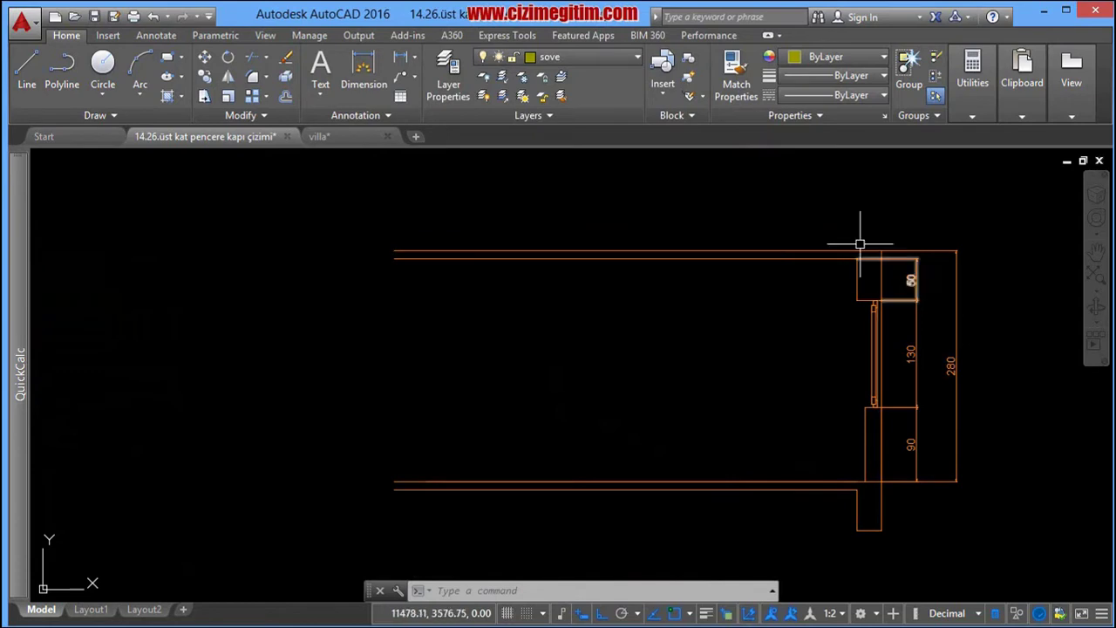
{"action": "scroll", "coordinate": [829, 374], "scroll_direction": "down", "scroll_amount": 3}
{"action": "scroll", "coordinate": [830, 374], "scroll_direction": "down", "scroll_amount": 2}
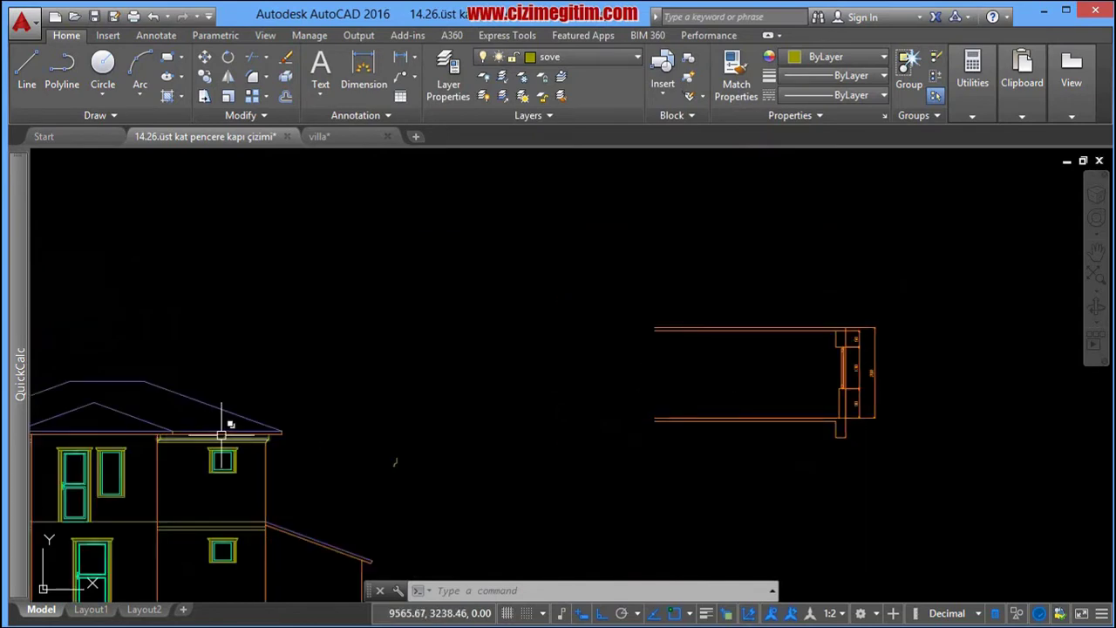
{"action": "scroll", "coordinate": [879, 326], "scroll_direction": "up", "scroll_amount": 4}
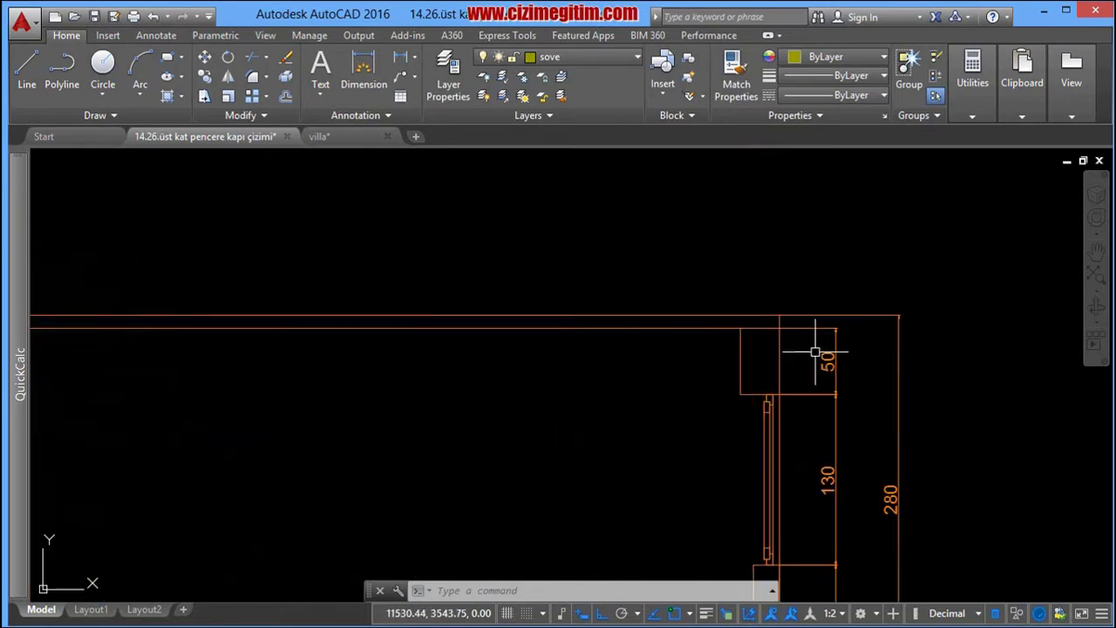
{"action": "scroll", "coordinate": [798, 408], "scroll_direction": "down", "scroll_amount": 3}
{"action": "scroll", "coordinate": [291, 351], "scroll_direction": "down", "scroll_amount": 2}
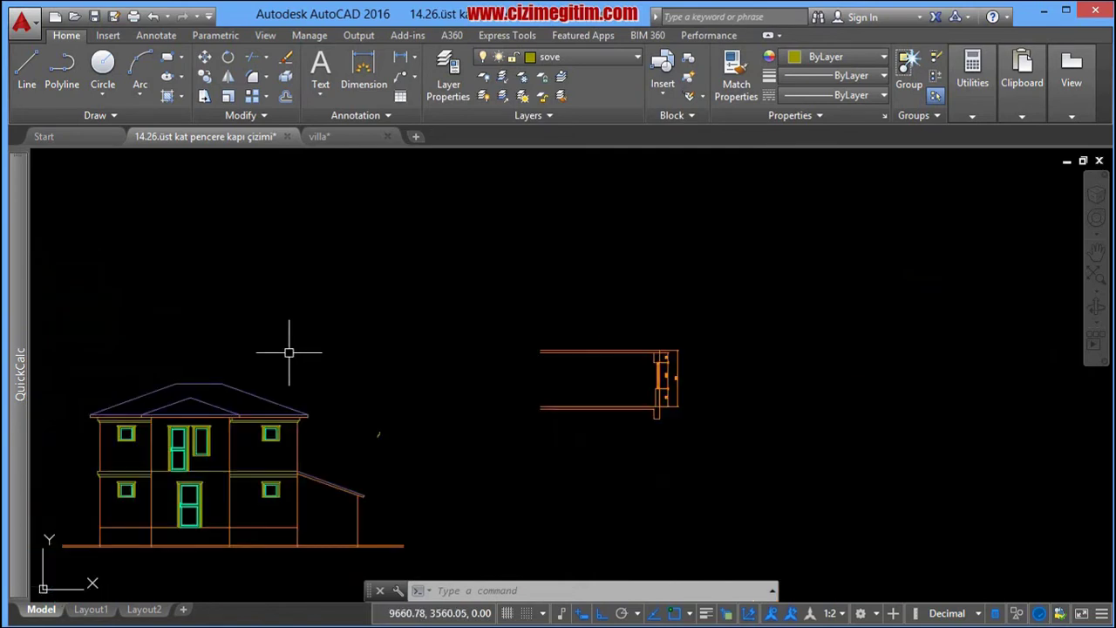
{"action": "scroll", "coordinate": [616, 392], "scroll_direction": "up", "scroll_amount": 2}
{"action": "middle_click_drag", "start_coordinate": [615, 392], "coordinate": [442, 341]}
{"action": "scroll", "coordinate": [471, 349], "scroll_direction": "up", "scroll_amount": 2}
{"action": "scroll", "coordinate": [504, 353], "scroll_direction": "up", "scroll_amount": 2}
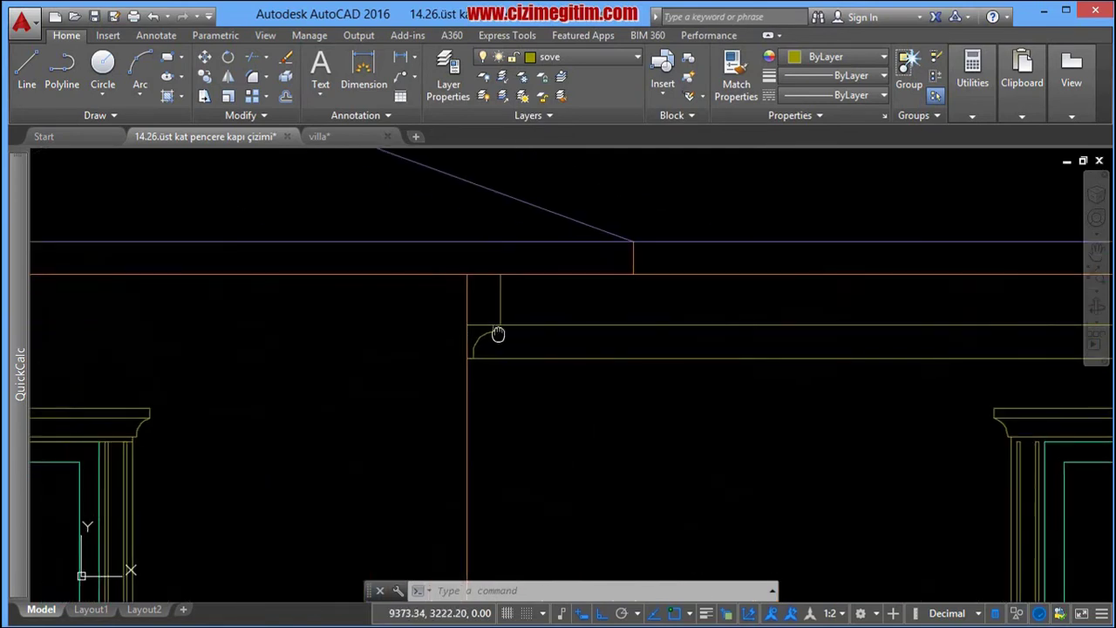
{"action": "scroll", "coordinate": [497, 279], "scroll_direction": "down", "scroll_amount": 1}
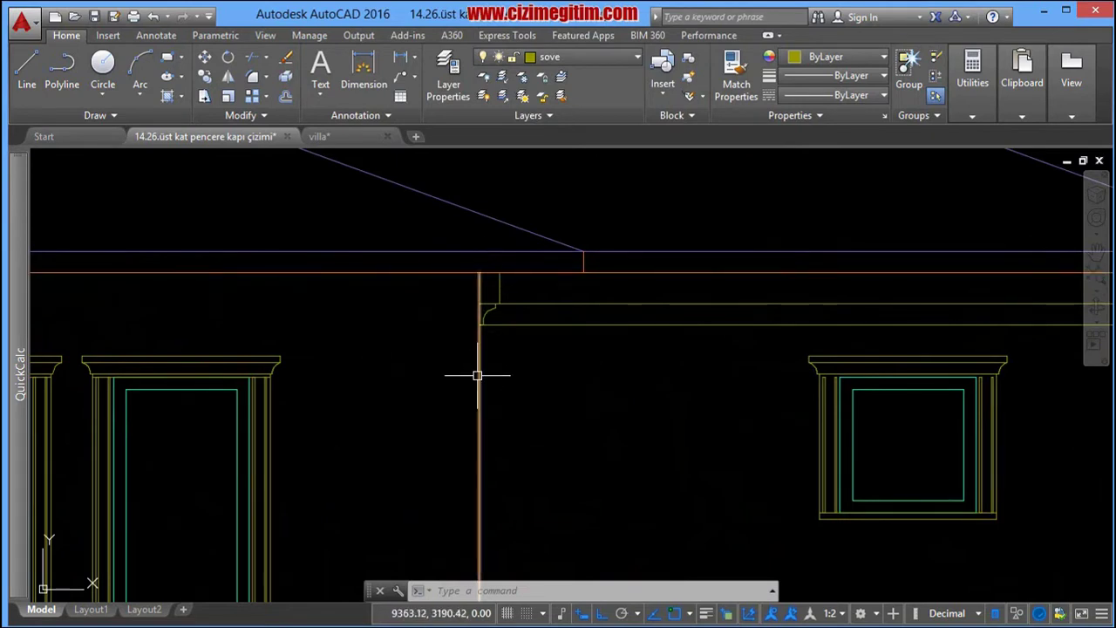
{"action": "middle_click_drag", "start_coordinate": [406, 351], "coordinate": [476, 353]}
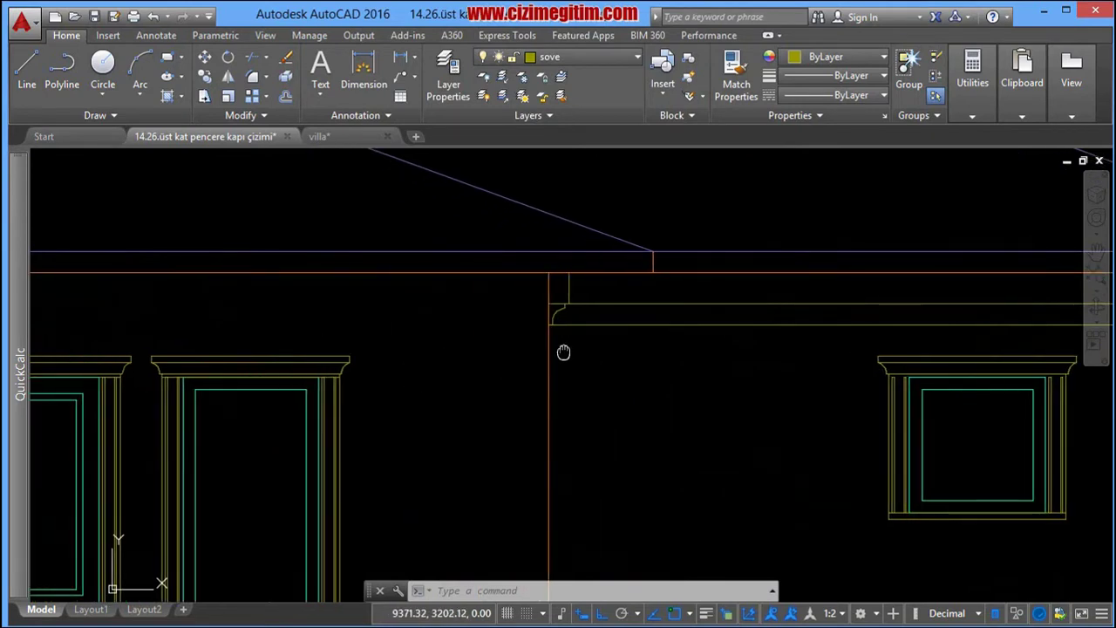
{"action": "scroll", "coordinate": [566, 293], "scroll_direction": "up", "scroll_amount": 2}
Step: Move the copied cornice profile 25 units down
{"action": "left_click", "coordinate": [521, 243]}
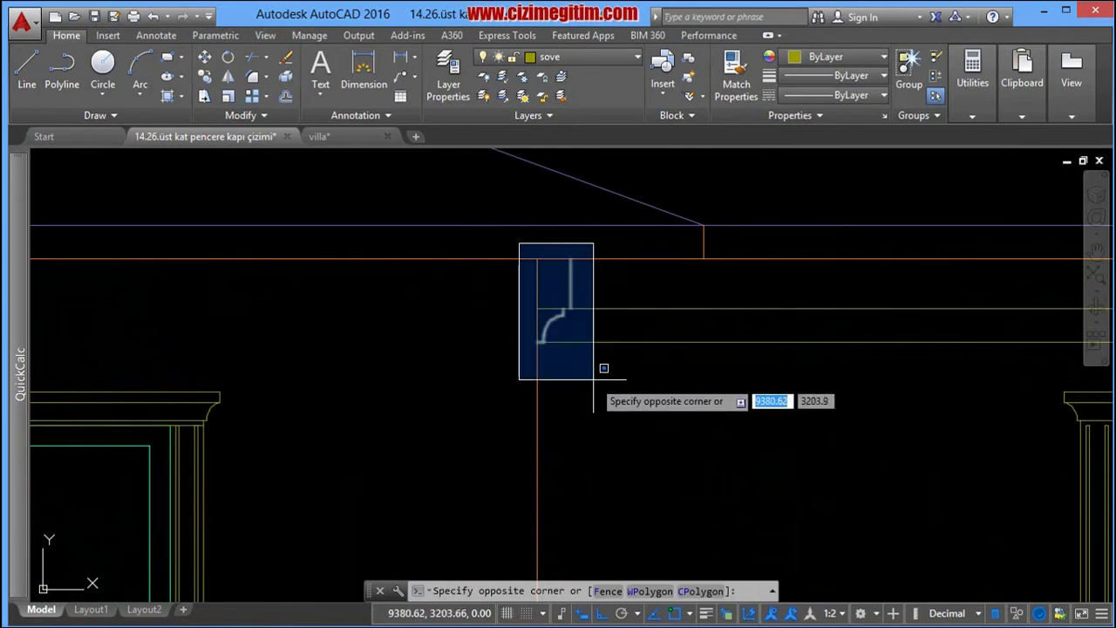
{"action": "left_click", "coordinate": [603, 377]}
{"action": "middle_click_drag", "start_coordinate": [585, 424], "coordinate": [544, 352]}
{"action": "right_click", "coordinate": [544, 353]}
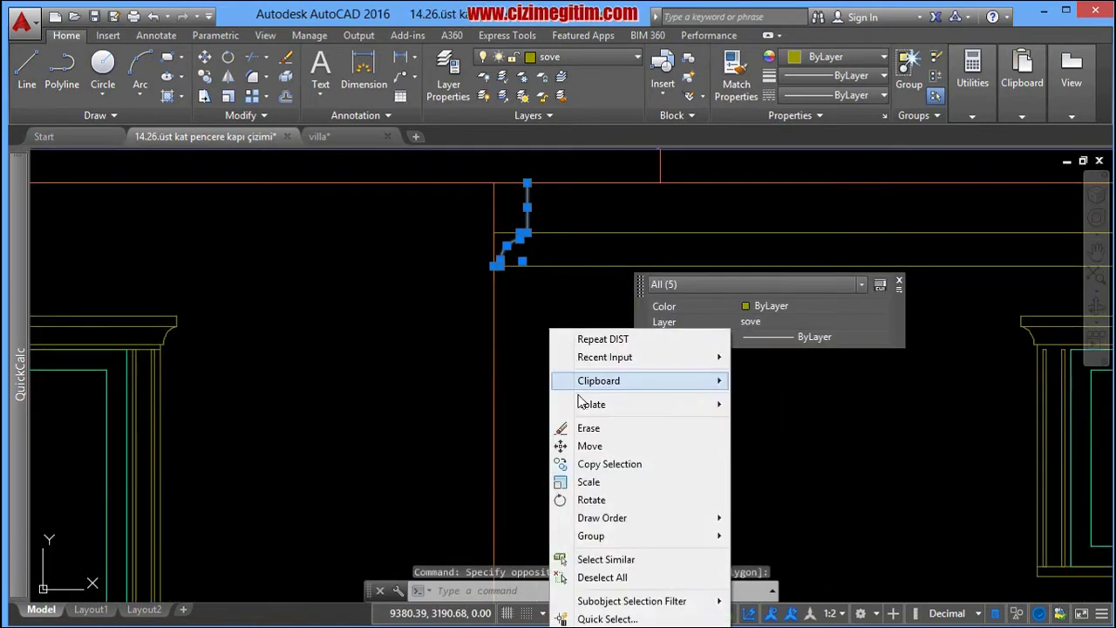
{"action": "left_click", "coordinate": [580, 445]}
{"action": "left_click", "coordinate": [570, 339]}
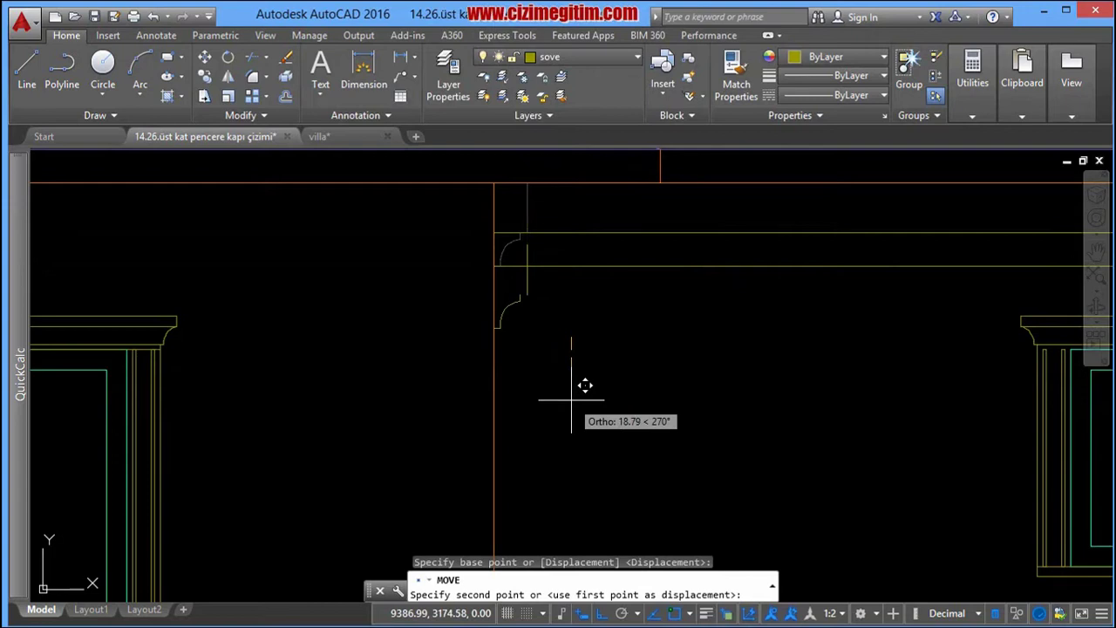
{"action": "type", "text": "25"}
{"action": "key", "text": "Return"}
Step: Measure the cornice gaps with DIST, confirming 40 and 50 units
{"action": "mouse_move", "coordinate": [538, 329]}
{"action": "middle_mouse_down"}
{"action": "mouse_move", "coordinate": [572, 358]}
{"action": "mouse_move", "coordinate": [666, 342]}
{"action": "mouse_move", "coordinate": [682, 354]}
{"action": "middle_mouse_up"}
{"action": "scroll", "coordinate": [541, 331], "scroll_direction": "down", "scroll_amount": 3}
{"action": "scroll", "coordinate": [536, 304], "scroll_direction": "up", "scroll_amount": 2}
{"action": "scroll", "coordinate": [598, 349], "scroll_direction": "up", "scroll_amount": 1}
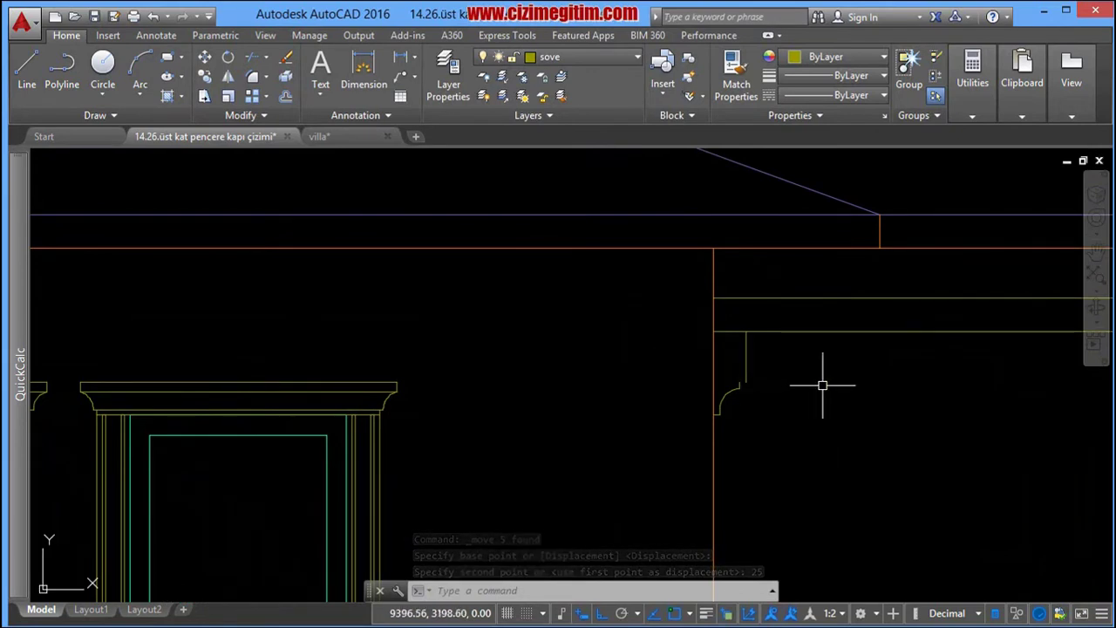
{"action": "type", "text": "dist"}
{"action": "key", "text": "Return"}
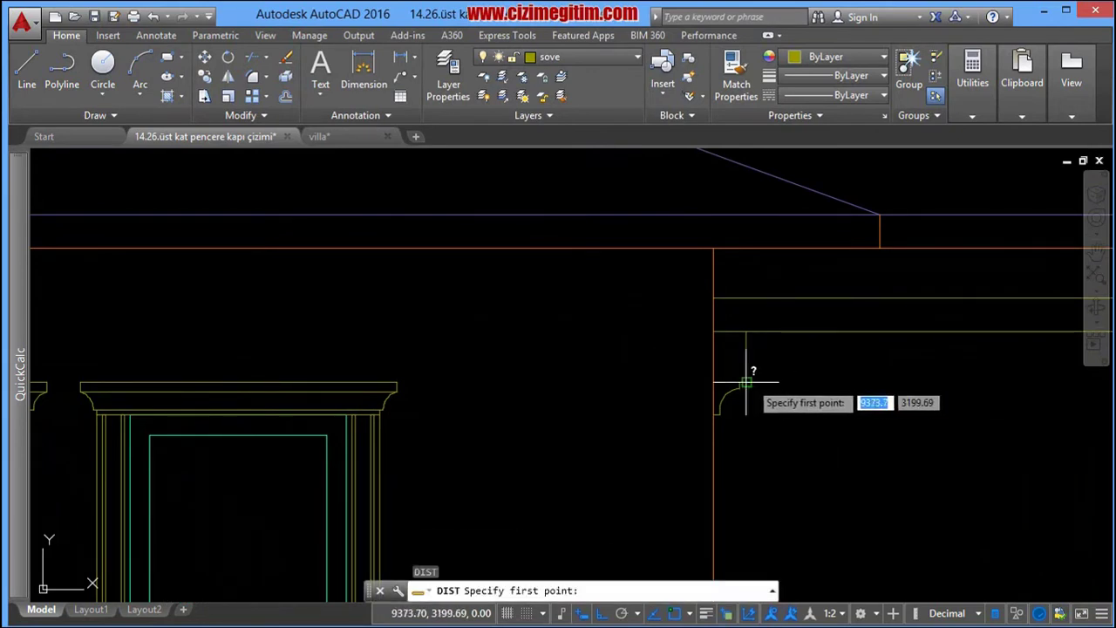
{"action": "left_click", "coordinate": [746, 381]}
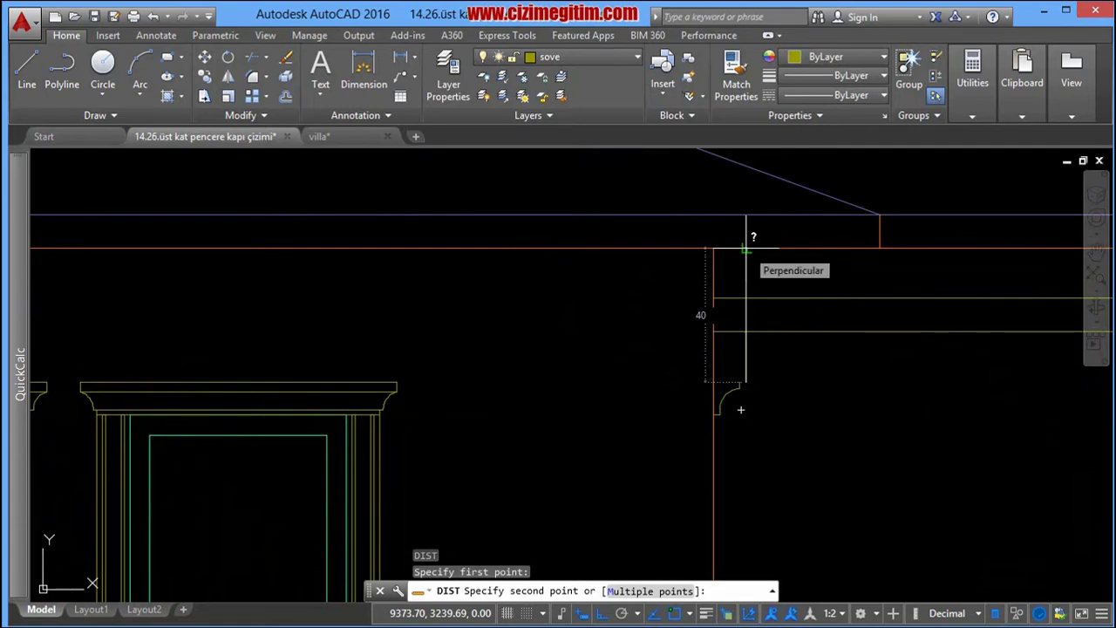
{"action": "left_click", "coordinate": [746, 248]}
{"action": "scroll", "coordinate": [735, 287], "scroll_direction": "down", "scroll_amount": 2}
{"action": "scroll", "coordinate": [750, 284], "scroll_direction": "up", "scroll_amount": 2}
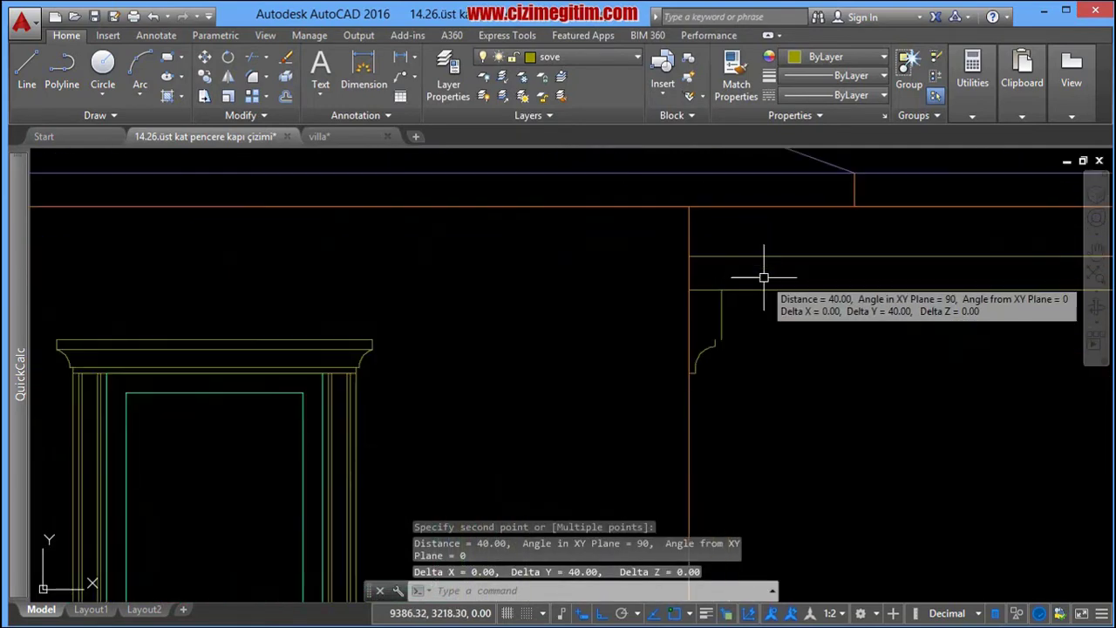
{"action": "middle_click_drag", "start_coordinate": [656, 293], "coordinate": [652, 285]}
{"action": "right_click", "coordinate": [626, 256]}
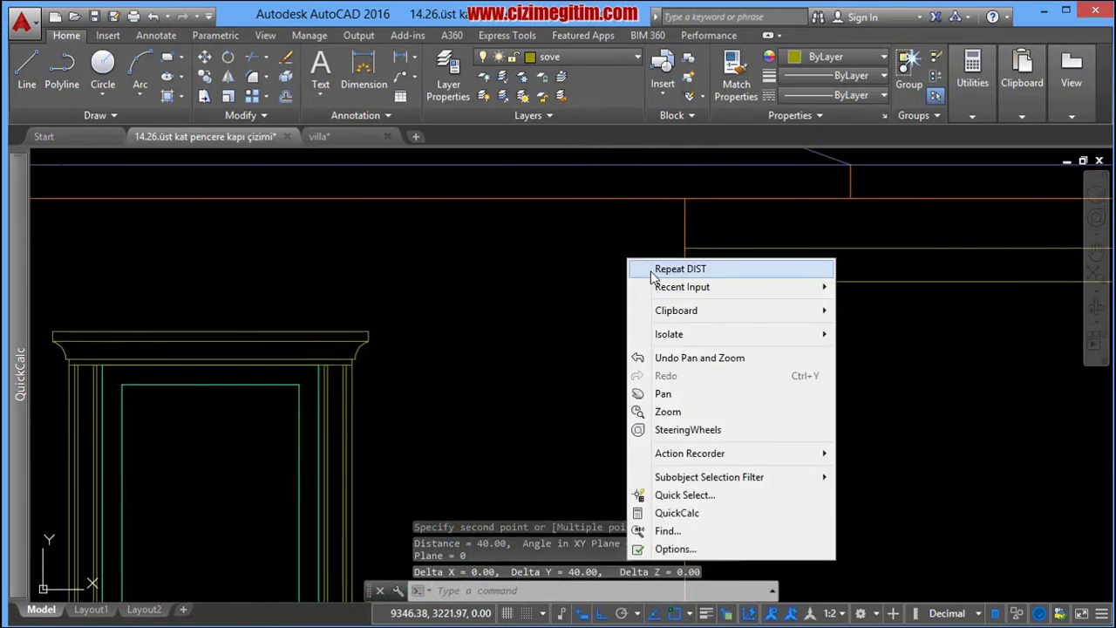
{"action": "left_click", "coordinate": [656, 264]}
{"action": "left_click", "coordinate": [685, 365]}
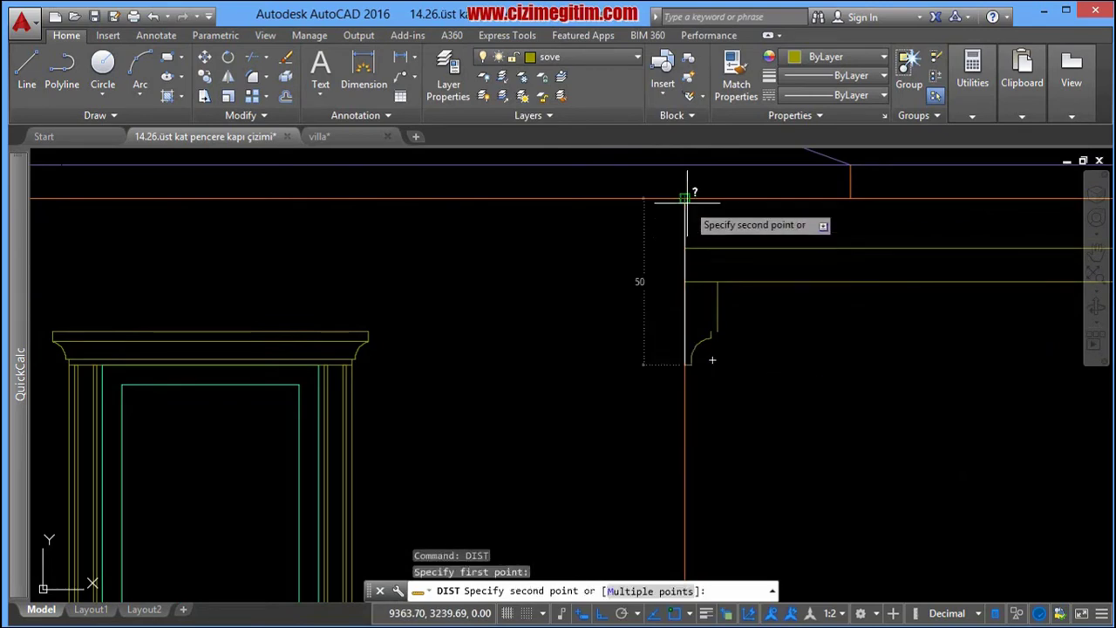
{"action": "left_click", "coordinate": [684, 189]}
Step: Move the column's bracket molding 10 units down
{"action": "scroll", "coordinate": [683, 189], "scroll_direction": "down", "scroll_amount": 5}
{"action": "mouse_move", "coordinate": [813, 305]}
{"action": "middle_mouse_down"}
{"action": "mouse_move", "coordinate": [581, 321]}
{"action": "mouse_move", "coordinate": [741, 449]}
{"action": "middle_mouse_up"}
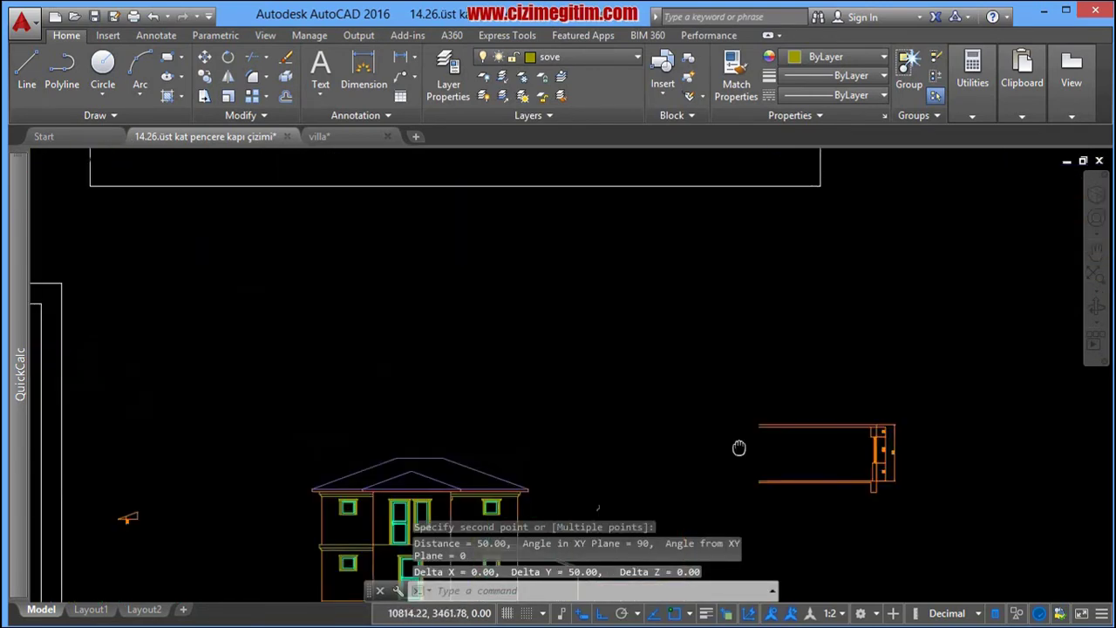
{"action": "scroll", "coordinate": [740, 449], "scroll_direction": "down", "scroll_amount": 2}
{"action": "scroll", "coordinate": [731, 312], "scroll_direction": "up", "scroll_amount": 5}
{"action": "middle_click_drag", "start_coordinate": [730, 312], "coordinate": [723, 219]}
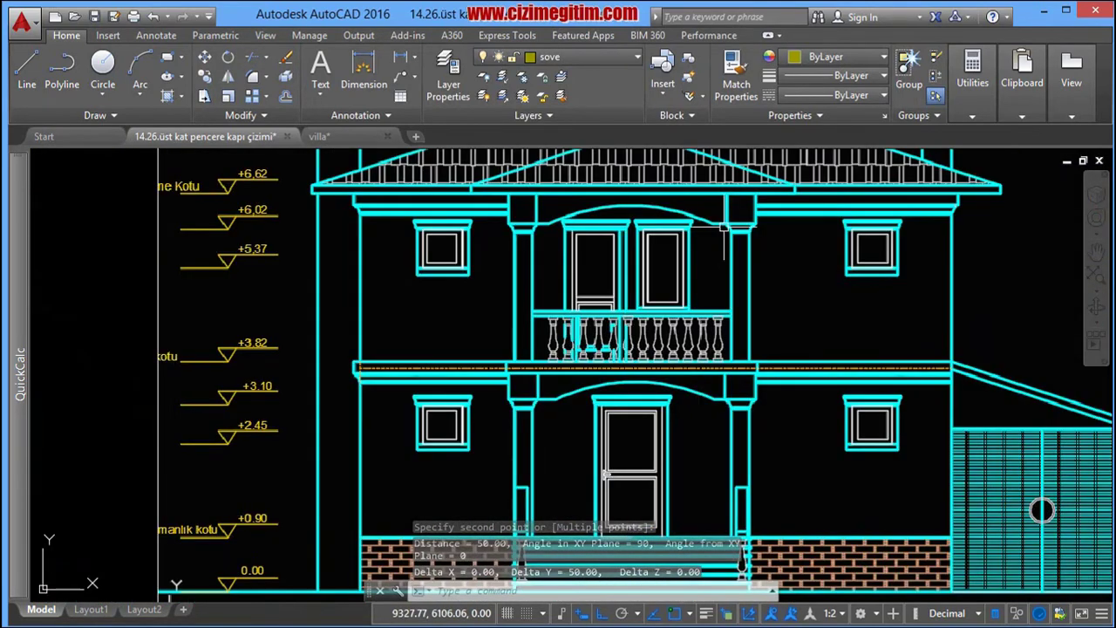
{"action": "scroll", "coordinate": [735, 212], "scroll_direction": "up", "scroll_amount": 2}
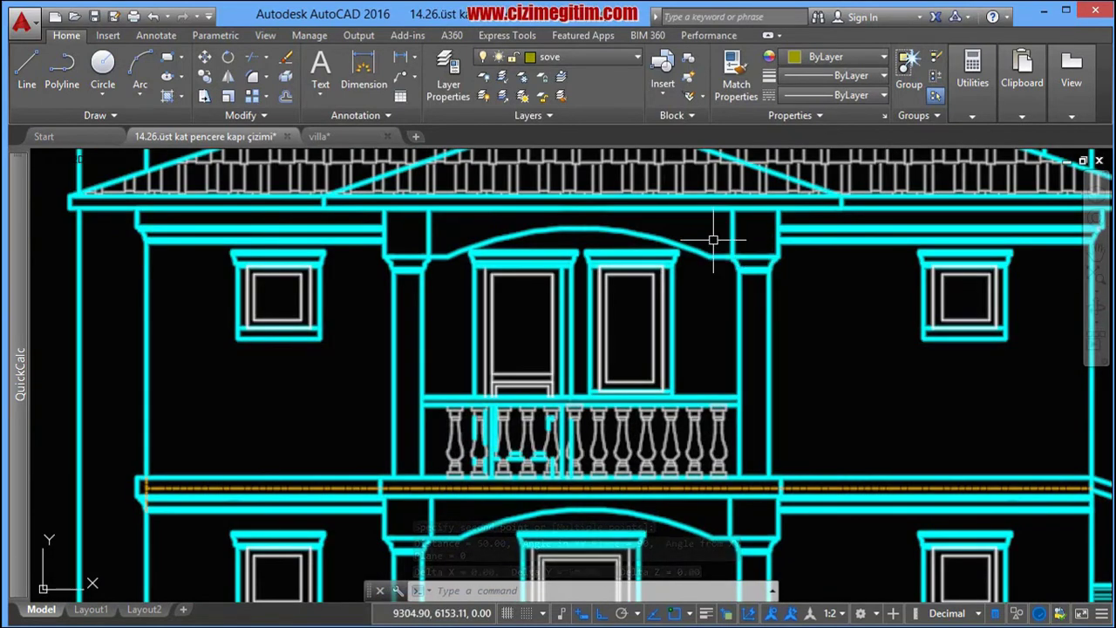
{"action": "scroll", "coordinate": [773, 236], "scroll_direction": "down", "scroll_amount": 5}
{"action": "scroll", "coordinate": [752, 233], "scroll_direction": "up", "scroll_amount": 4}
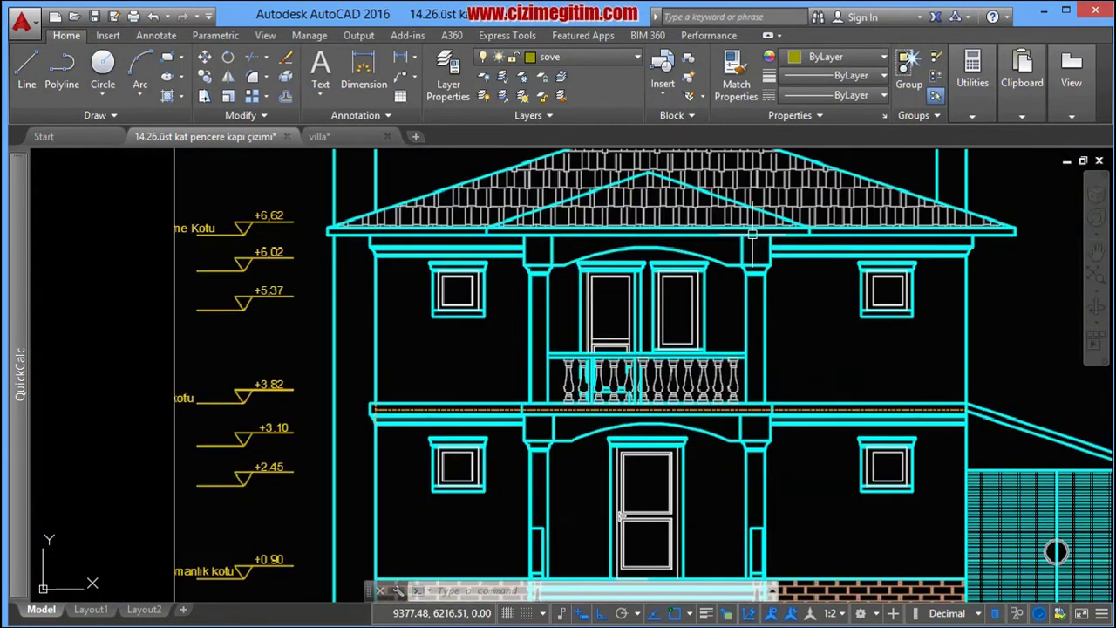
{"action": "scroll", "coordinate": [752, 234], "scroll_direction": "down", "scroll_amount": 4}
{"action": "scroll", "coordinate": [752, 233], "scroll_direction": "down", "scroll_amount": 3}
{"action": "scroll", "coordinate": [748, 279], "scroll_direction": "up", "scroll_amount": 2}
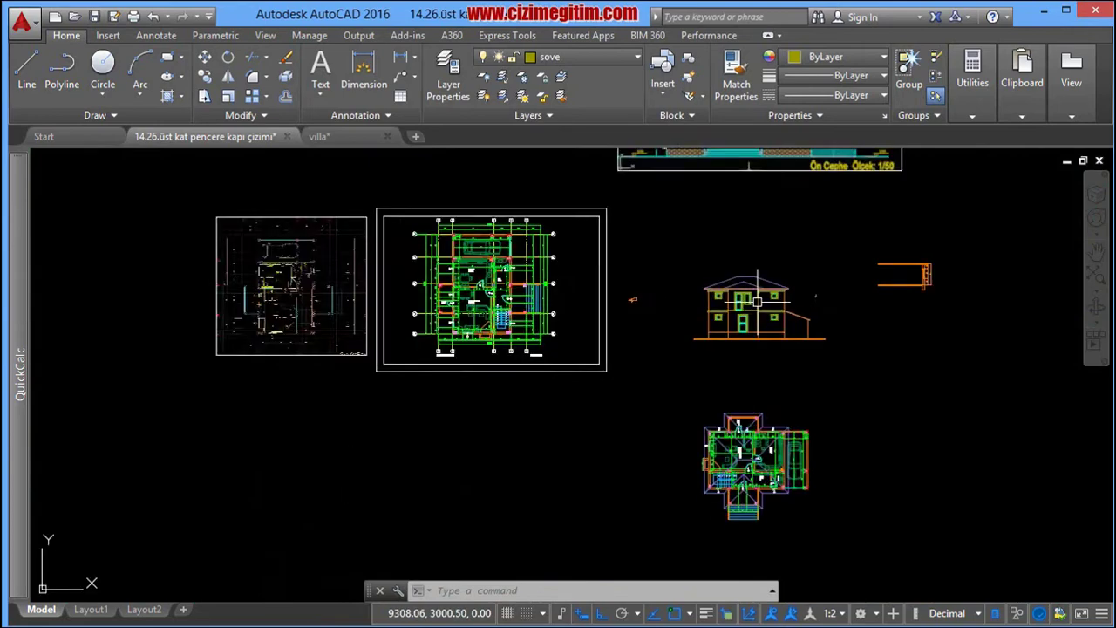
{"action": "scroll", "coordinate": [747, 279], "scroll_direction": "up", "scroll_amount": 5}
{"action": "scroll", "coordinate": [785, 277], "scroll_direction": "up", "scroll_amount": 4}
{"action": "scroll", "coordinate": [770, 311], "scroll_direction": "up", "scroll_amount": 1}
{"action": "scroll", "coordinate": [750, 302], "scroll_direction": "up", "scroll_amount": 3}
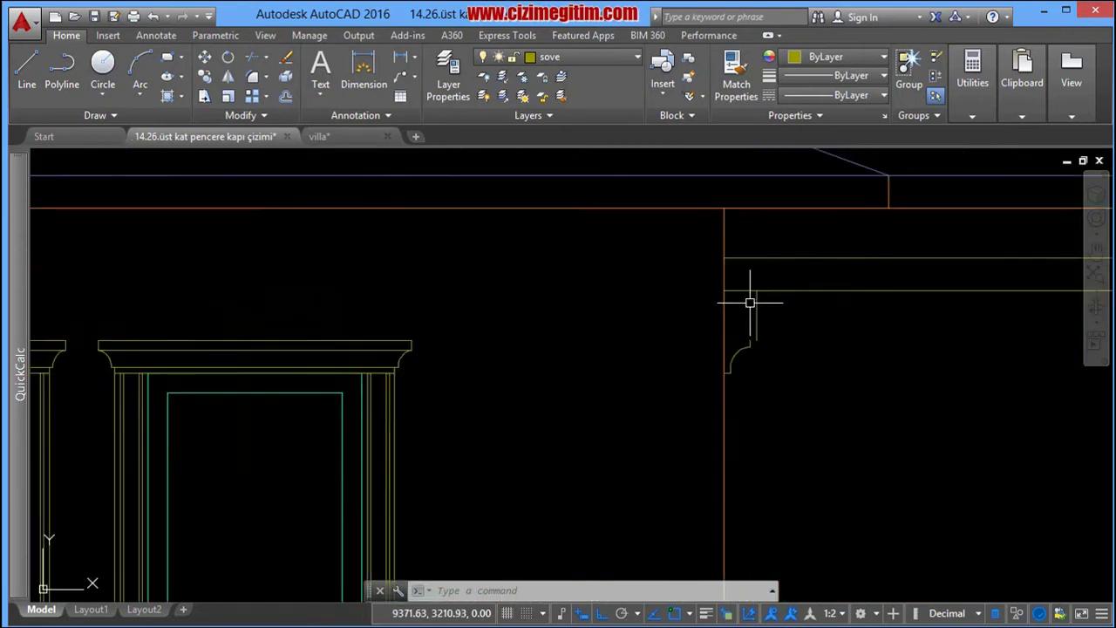
{"action": "left_click", "coordinate": [660, 264]}
{"action": "left_click", "coordinate": [785, 384]}
{"action": "right_click", "coordinate": [817, 407]}
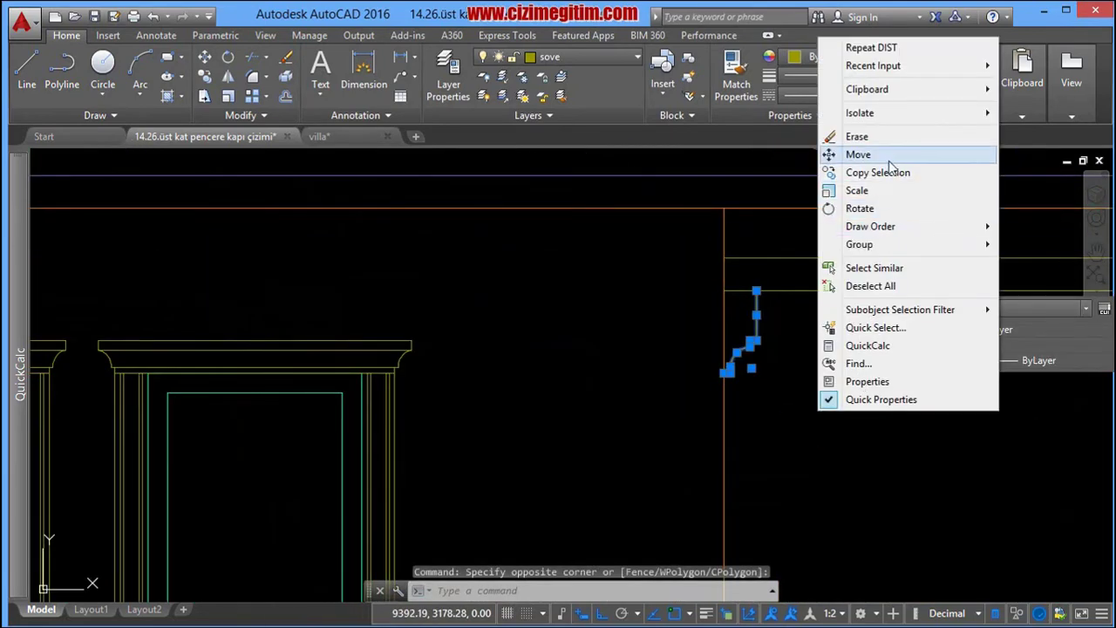
{"action": "left_click", "coordinate": [859, 153]}
{"action": "left_click", "coordinate": [874, 357]}
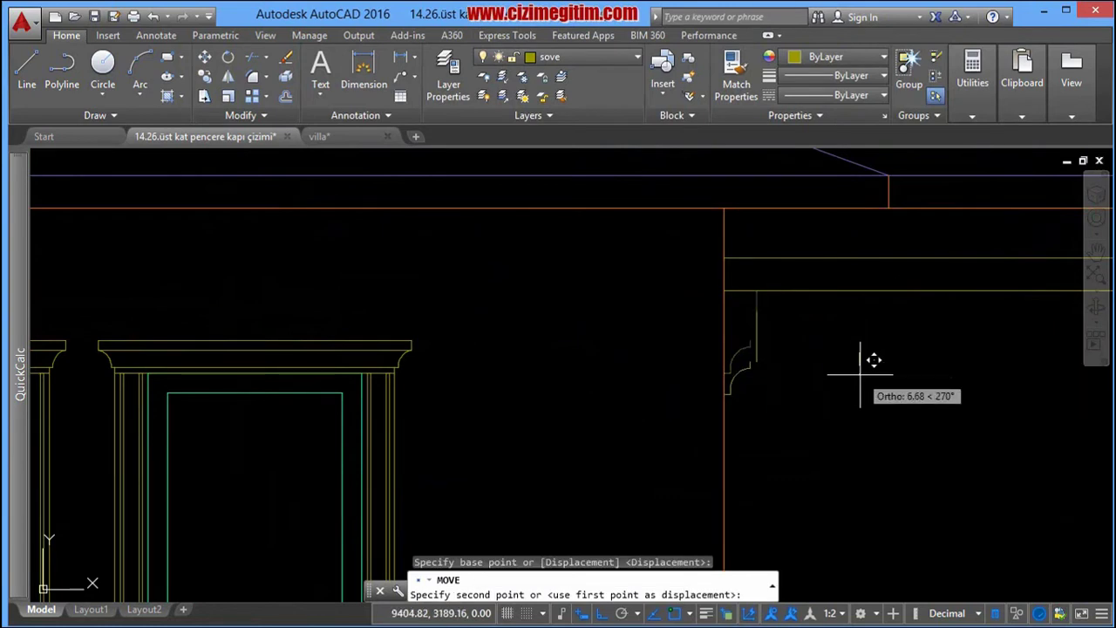
{"action": "type", "text": "10"}
{"action": "key", "text": "Return"}
{"action": "type", "text": "E"}
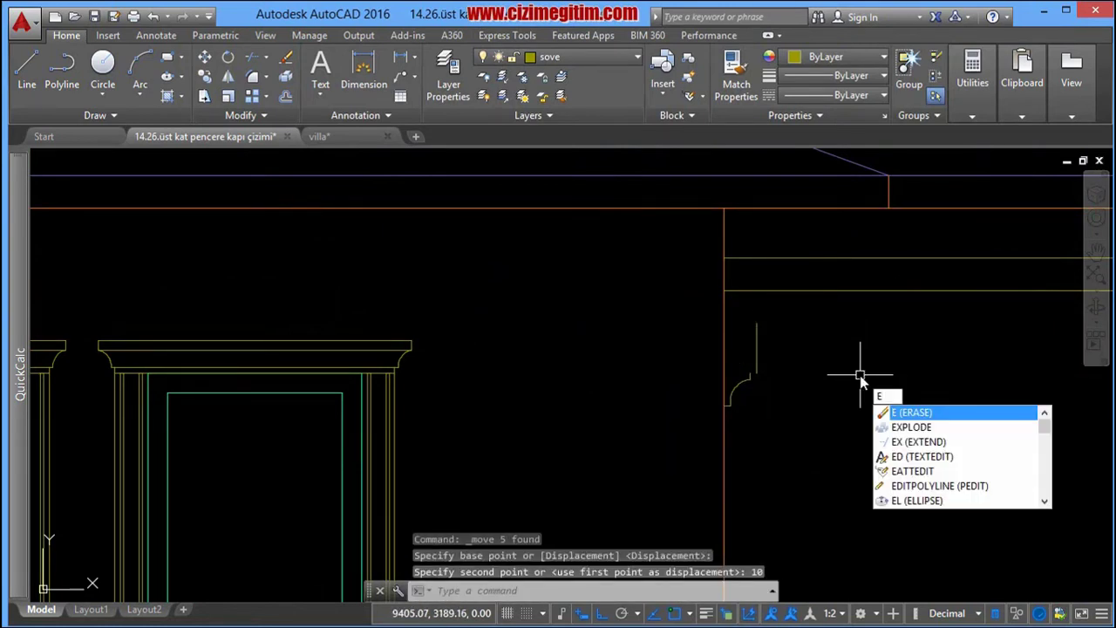
Step: Extend the bracket's short vertical edge up to the orange roof line
{"action": "type", "text": "x"}
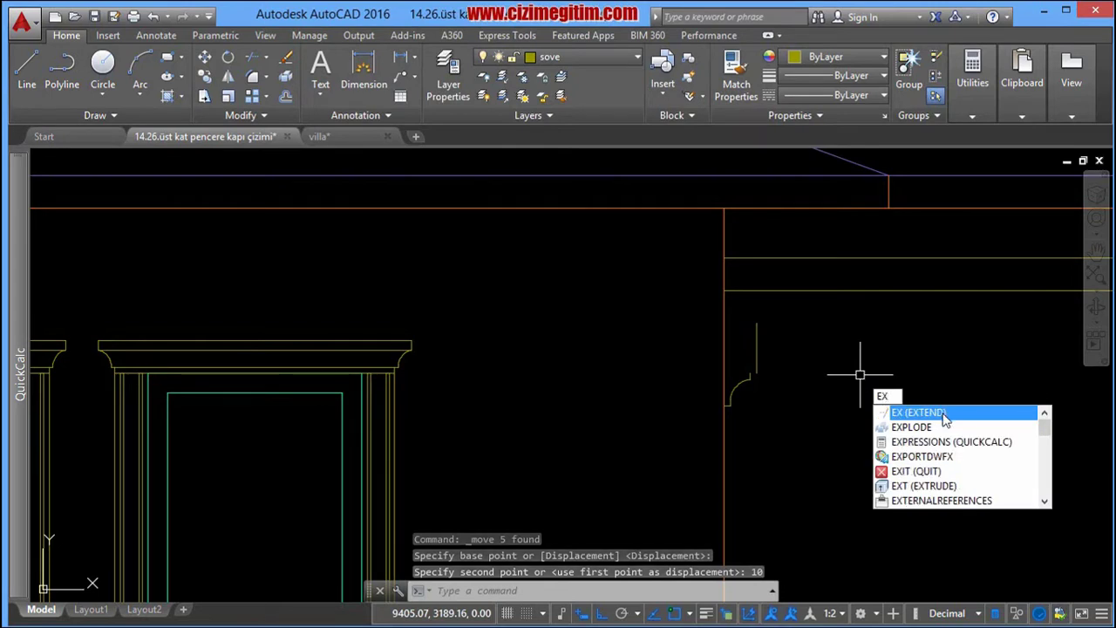
{"action": "left_click", "coordinate": [946, 417]}
{"action": "key", "text": "Return"}
{"action": "left_click", "coordinate": [755, 331]}
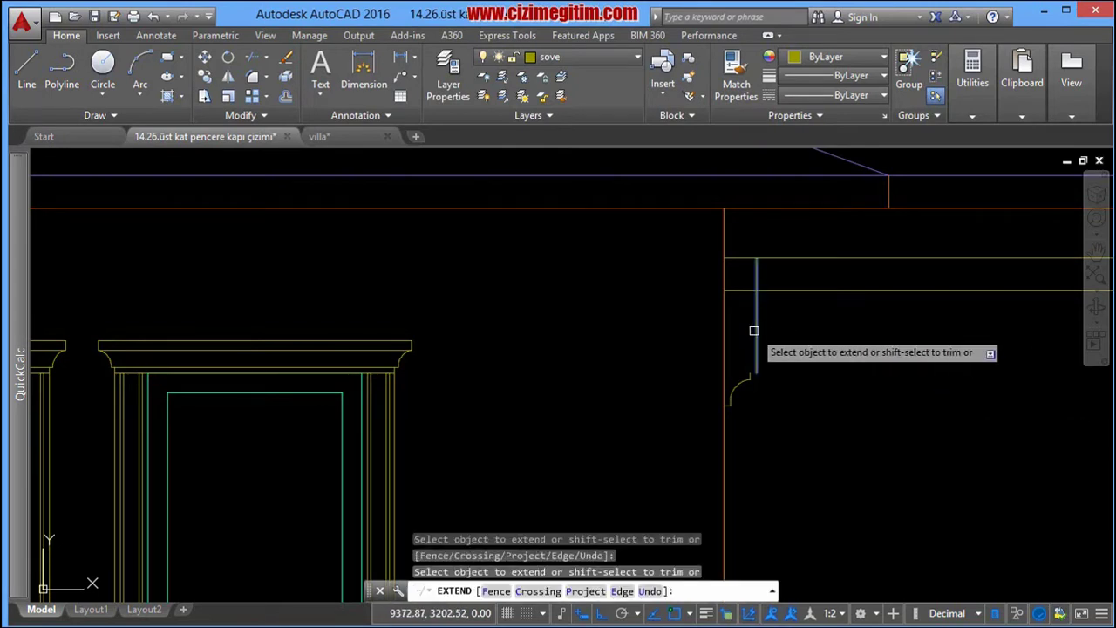
{"action": "left_click", "coordinate": [755, 292]}
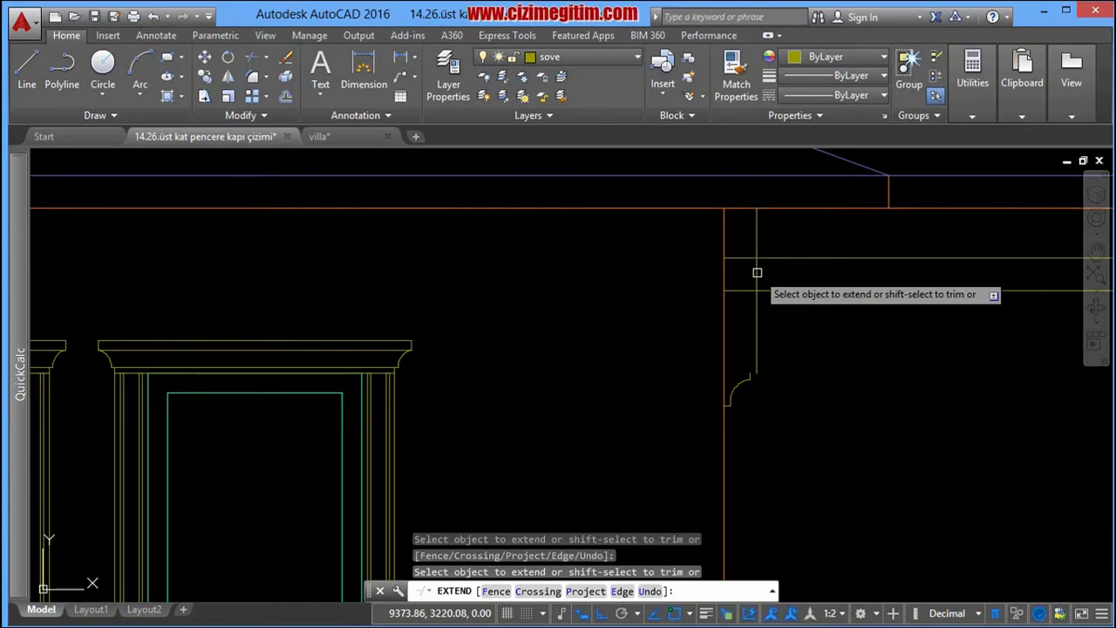
{"action": "right_click", "coordinate": [814, 279]}
{"action": "left_click", "coordinate": [850, 306]}
Step: Draw a short line from the vertical edge to the arc end and delete a stray short line
{"action": "scroll", "coordinate": [787, 351], "scroll_direction": "up", "scroll_amount": 2}
{"action": "scroll", "coordinate": [792, 356], "scroll_direction": "up", "scroll_amount": 2}
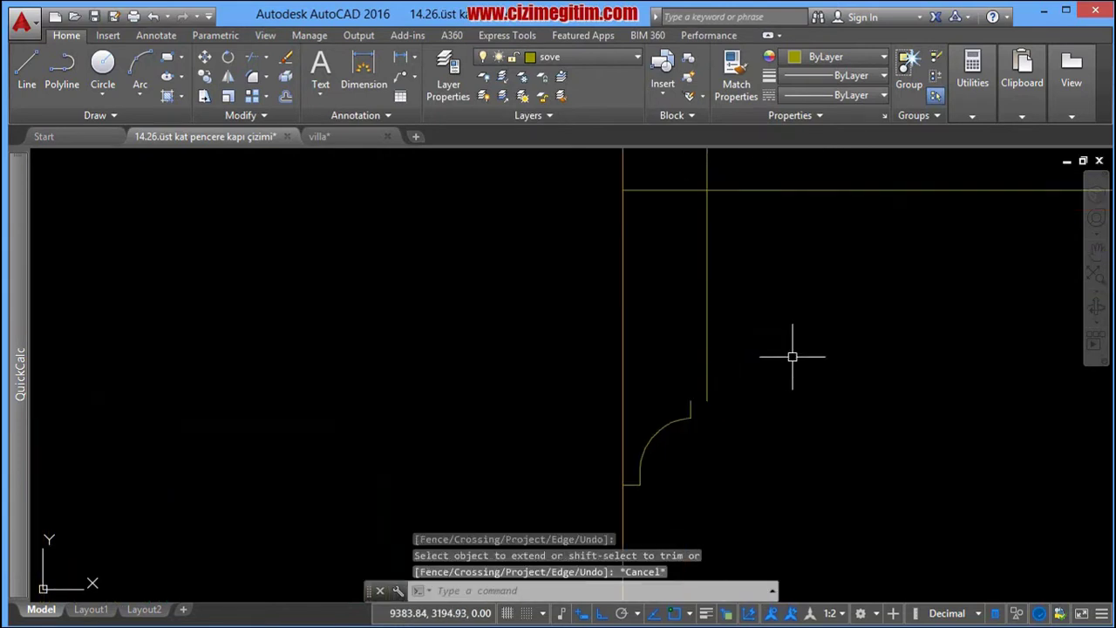
{"action": "type", "text": "l"}
{"action": "key", "text": "Return"}
{"action": "left_click", "coordinate": [707, 401]}
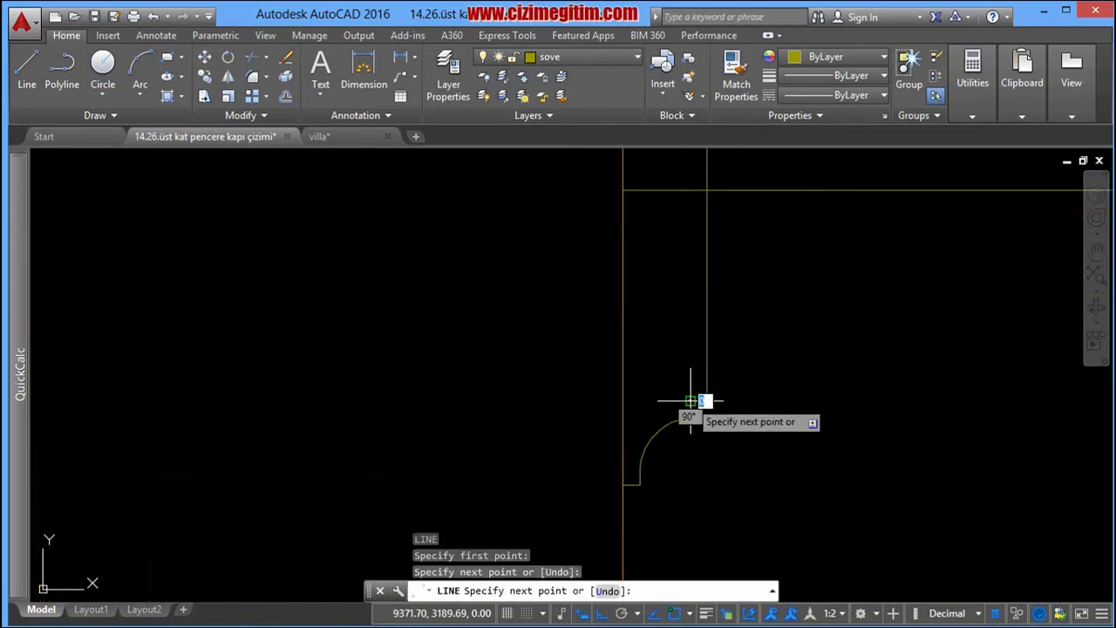
{"action": "left_click", "coordinate": [690, 401]}
{"action": "right_click", "coordinate": [727, 413]}
{"action": "key", "text": "Escape"}
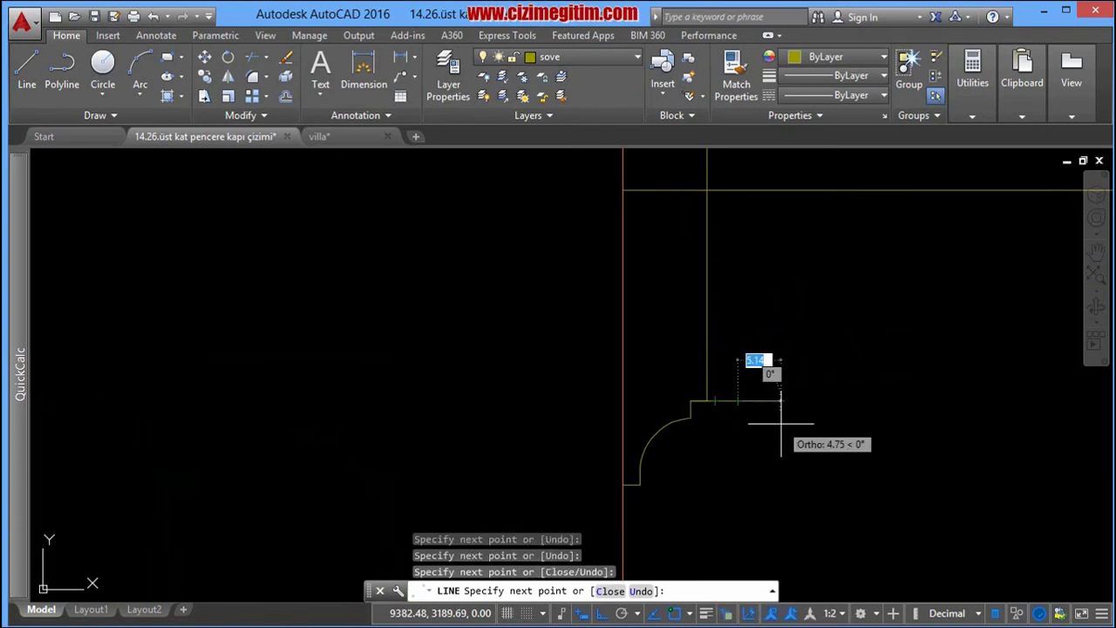
{"action": "key", "text": "Escape"}
{"action": "left_click", "coordinate": [766, 412]}
{"action": "left_click", "coordinate": [723, 374]}
{"action": "key", "text": "Delete"}
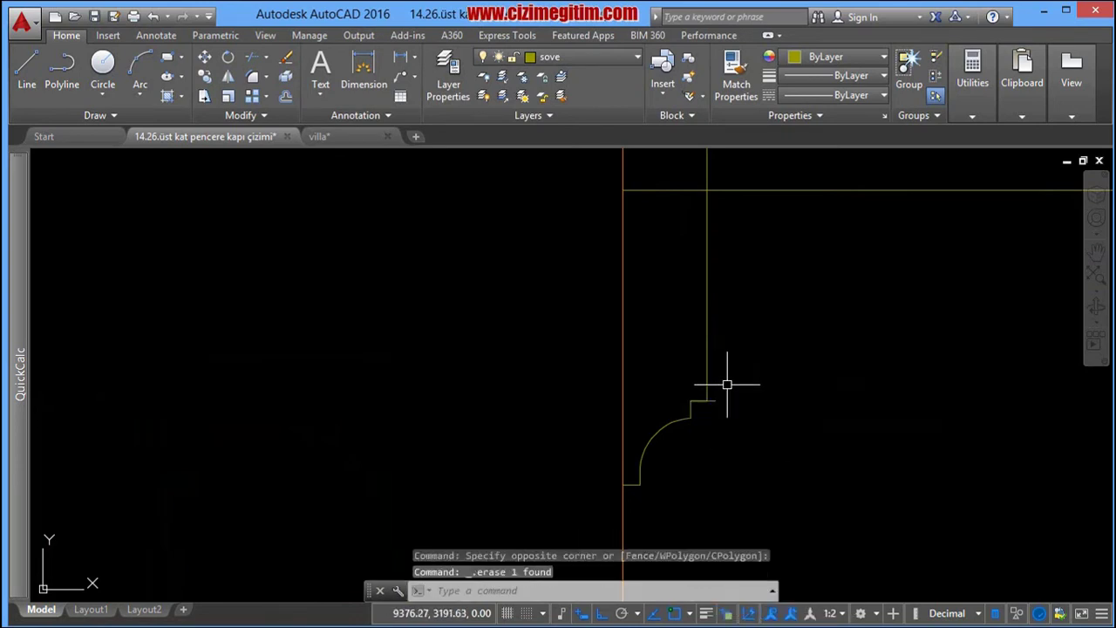
Step: Try stretching the short horizontal line's endpoint, then cancel the edit
{"action": "scroll", "coordinate": [717, 392], "scroll_direction": "up", "scroll_amount": 3}
{"action": "left_click", "coordinate": [703, 427]}
{"action": "left_click", "coordinate": [688, 428]}
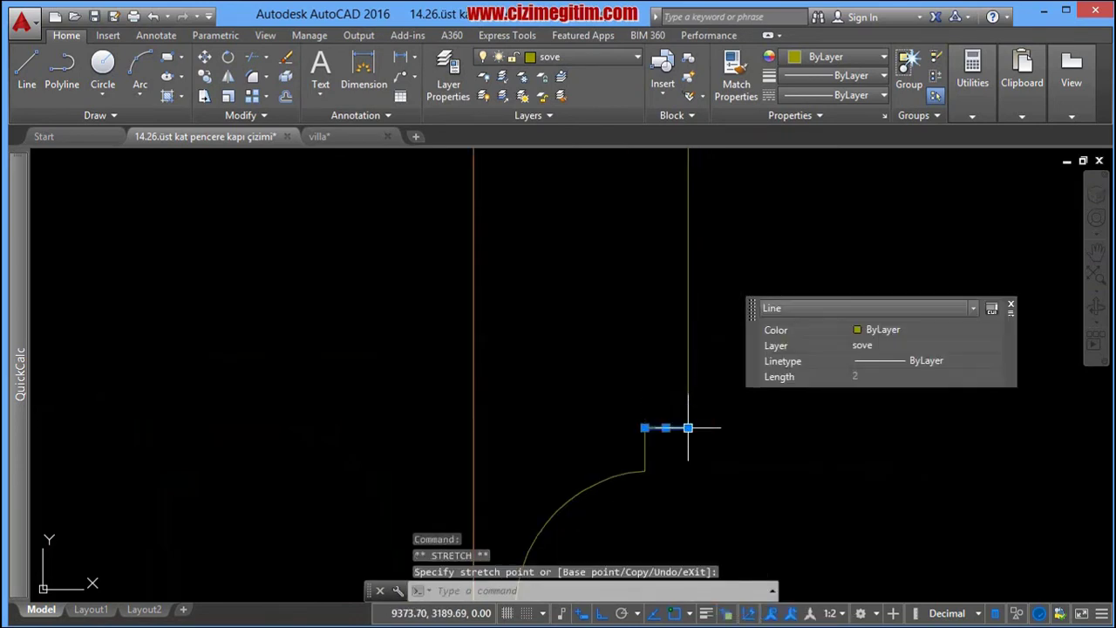
{"action": "scroll", "coordinate": [680, 405], "scroll_direction": "down", "scroll_amount": 3}
{"action": "key", "text": "Escape"}
{"action": "type", "text": "t"}
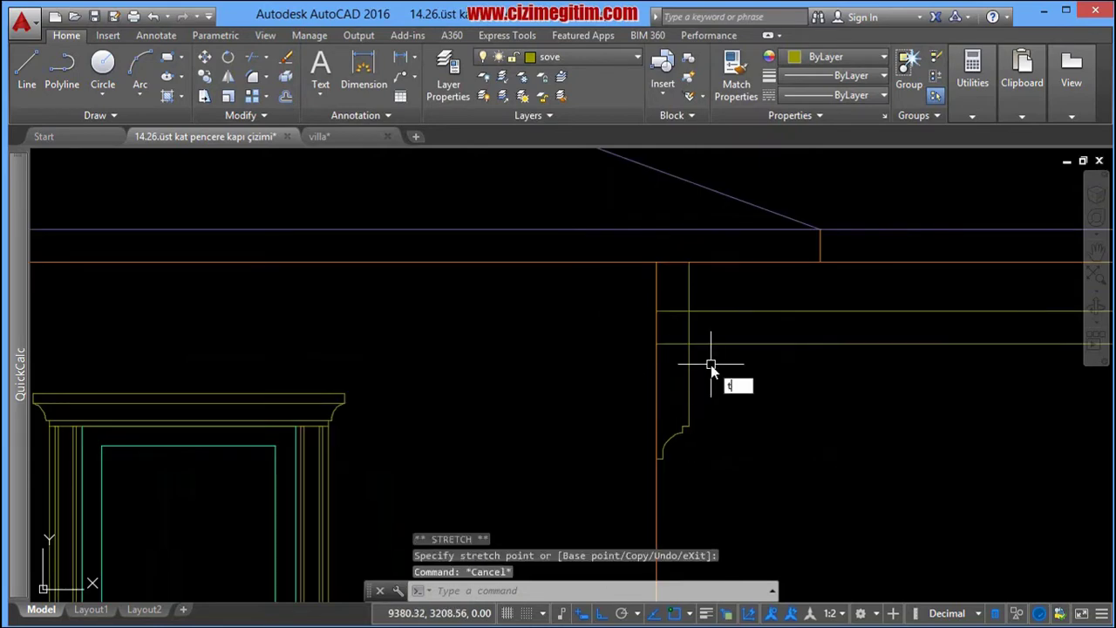
Step: Start TRIM with all objects as cutting edges and begin a crossing window at the bracket corner
{"action": "type", "text": "r"}
{"action": "key", "text": "Return"}
{"action": "key", "text": "Return"}
{"action": "left_click", "coordinate": [672, 350]}
Step: Complete the crossing trim at the bracket corner
{"action": "left_click", "coordinate": [664, 314]}
{"action": "scroll", "coordinate": [675, 342], "scroll_direction": "down", "scroll_amount": 3}
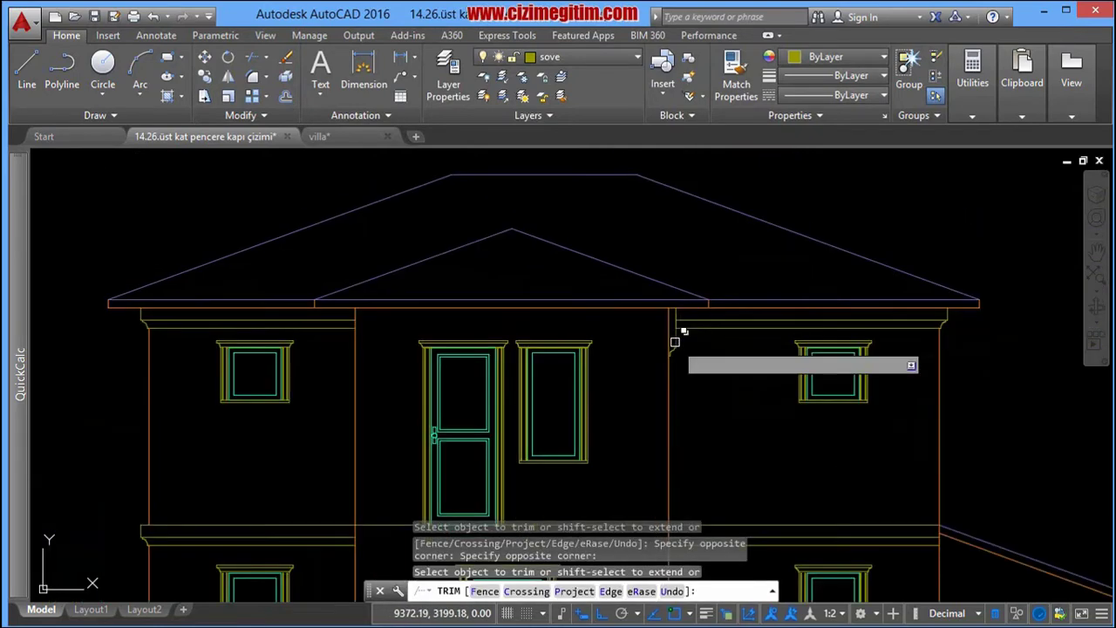
{"action": "middle_click_drag", "start_coordinate": [675, 342], "coordinate": [699, 258]}
{"action": "key", "text": "Return"}
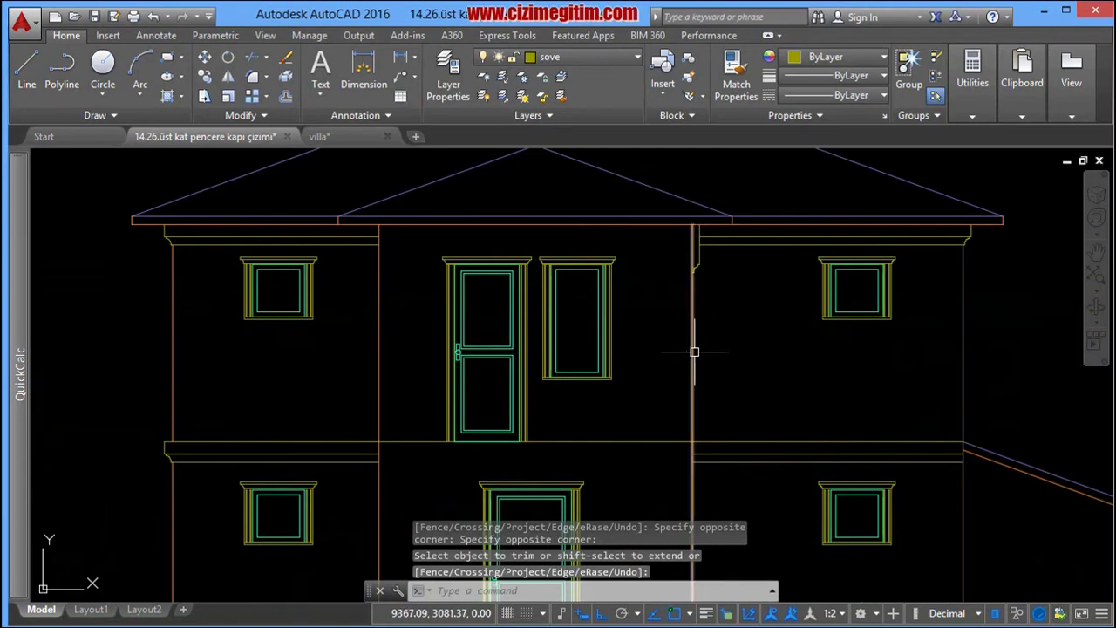
{"action": "scroll", "coordinate": [700, 351], "scroll_direction": "down", "scroll_amount": 4}
{"action": "scroll", "coordinate": [699, 352], "scroll_direction": "down", "scroll_amount": 1}
{"action": "scroll", "coordinate": [699, 351], "scroll_direction": "up", "scroll_amount": 3}
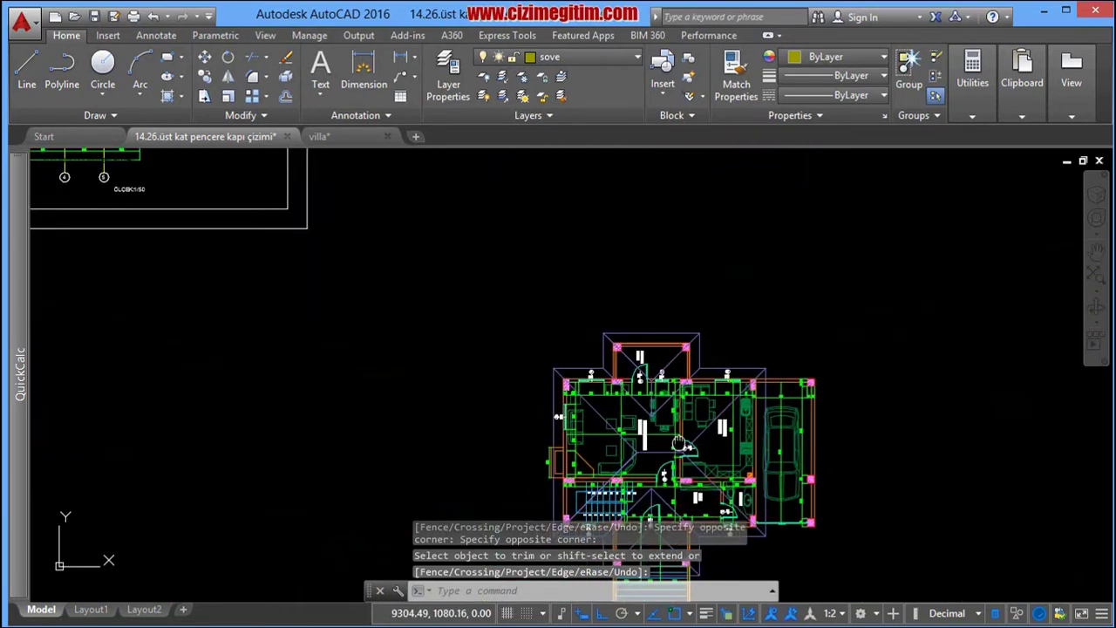
{"action": "scroll", "coordinate": [700, 351], "scroll_direction": "up", "scroll_amount": 3}
{"action": "scroll", "coordinate": [718, 408], "scroll_direction": "up", "scroll_amount": 3}
{"action": "scroll", "coordinate": [735, 381], "scroll_direction": "up", "scroll_amount": 2}
{"action": "type", "text": "x"}
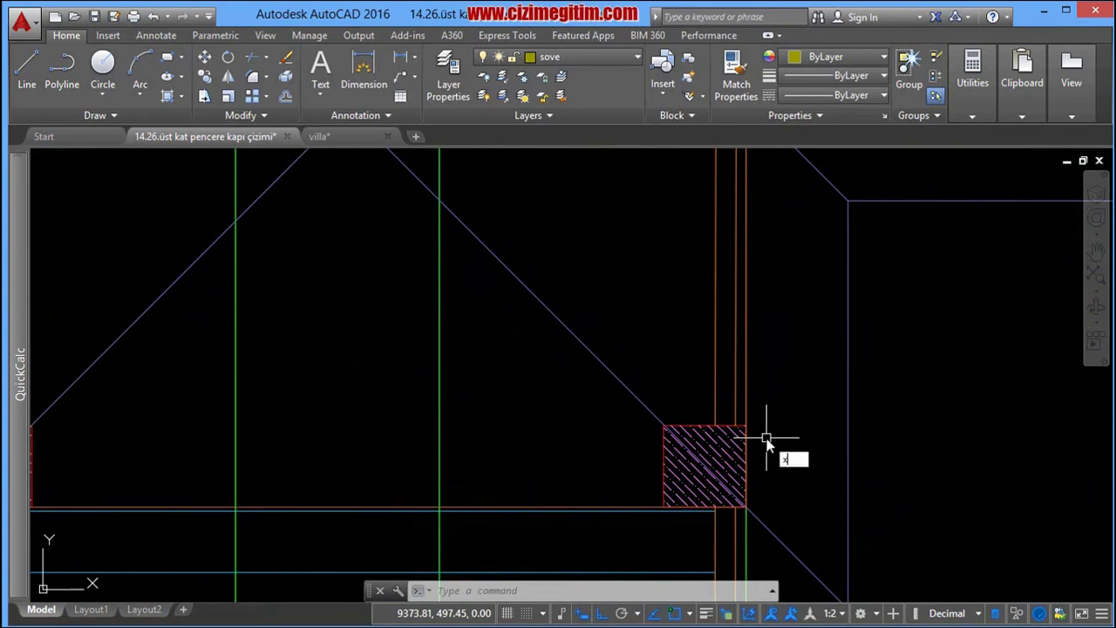
Step: Add a vertical construction line through the hatch's top-right corner beside the right column
{"action": "type", "text": "l"}
{"action": "key", "text": "Return"}
{"action": "scroll", "coordinate": [767, 445], "scroll_direction": "up", "scroll_amount": 2}
{"action": "left_click", "coordinate": [733, 410]}
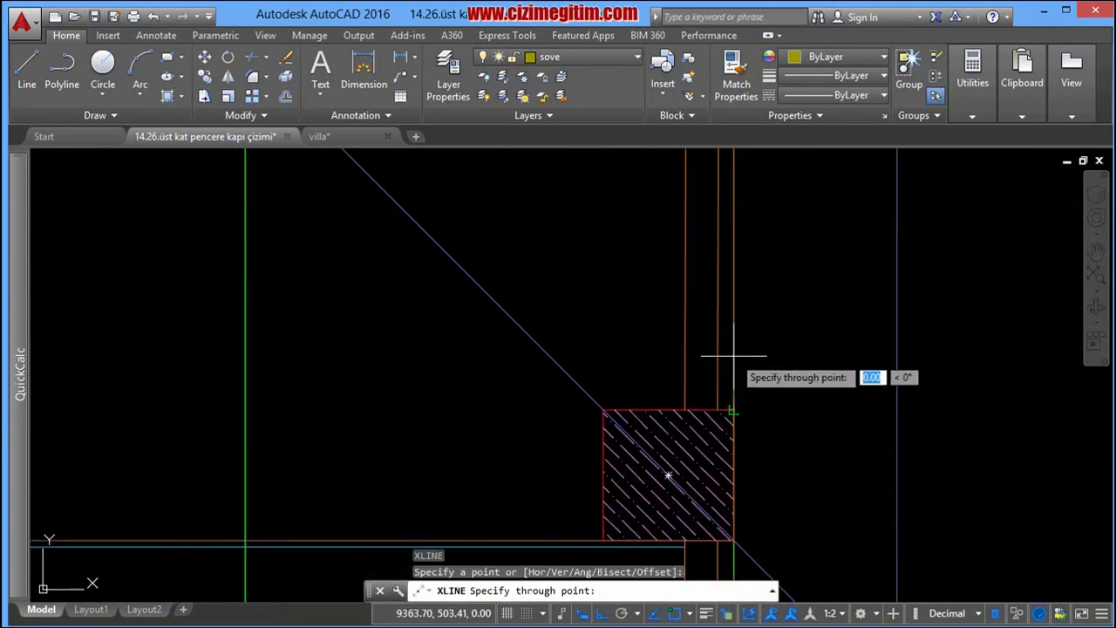
{"action": "left_click", "coordinate": [733, 355]}
{"action": "key", "text": "Return"}
Step: Add a second vertical construction line through the hatch's top-left corner
{"action": "key", "text": "Return"}
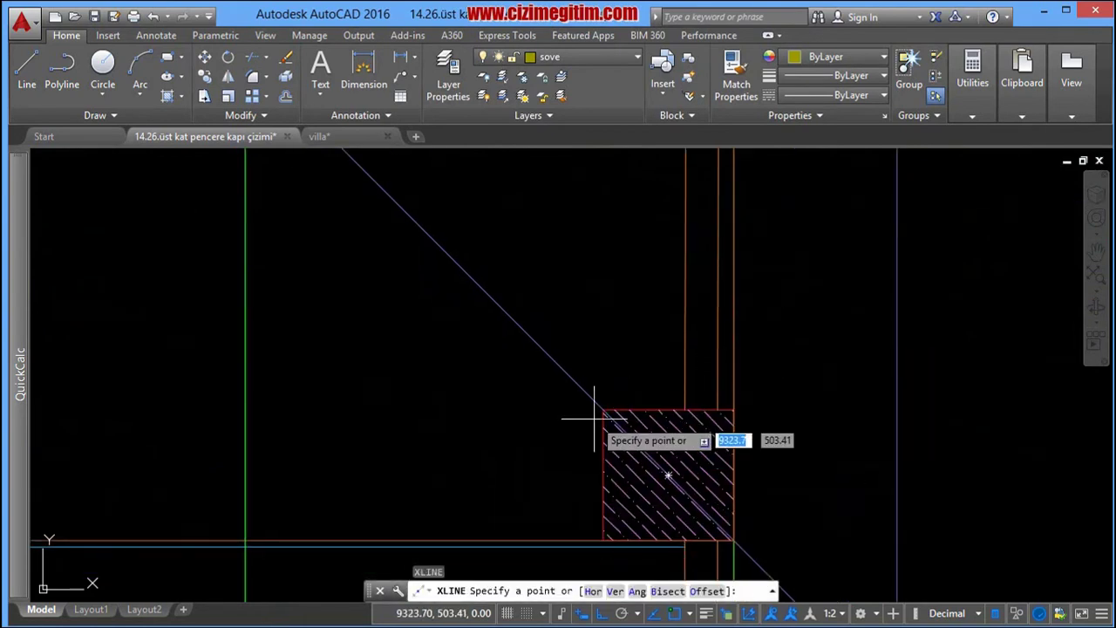
{"action": "left_click", "coordinate": [602, 409]}
{"action": "left_click", "coordinate": [600, 349]}
{"action": "key", "text": "Return"}
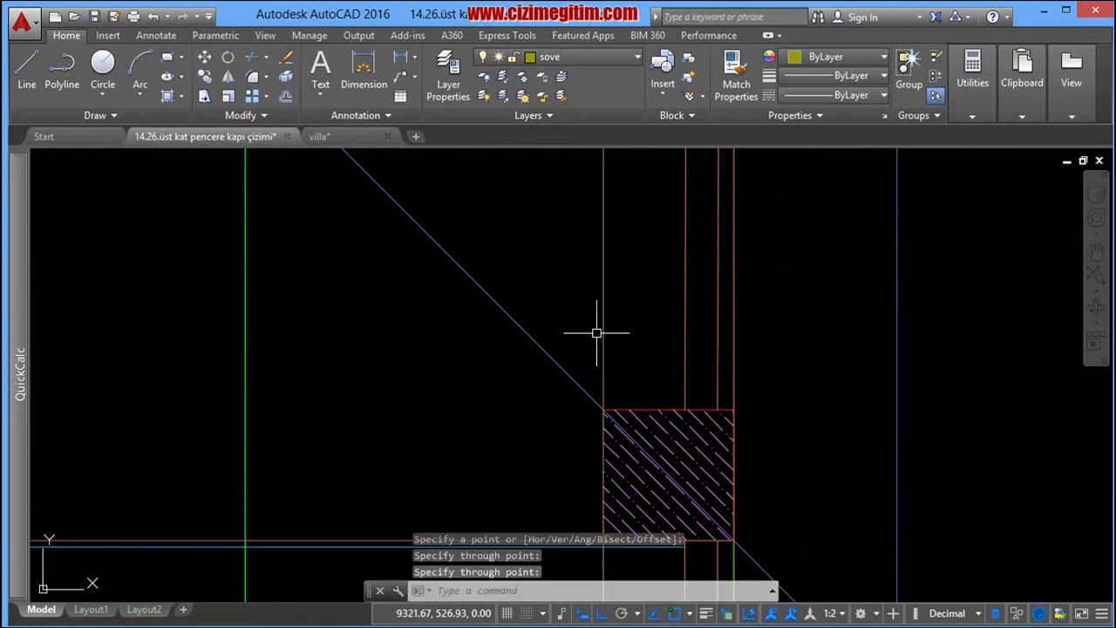
{"action": "scroll", "coordinate": [596, 333], "scroll_direction": "down", "scroll_amount": 6}
{"action": "scroll", "coordinate": [602, 305], "scroll_direction": "up", "scroll_amount": 3}
{"action": "scroll", "coordinate": [654, 393], "scroll_direction": "up", "scroll_amount": 3}
{"action": "scroll", "coordinate": [648, 349], "scroll_direction": "up", "scroll_amount": 1}
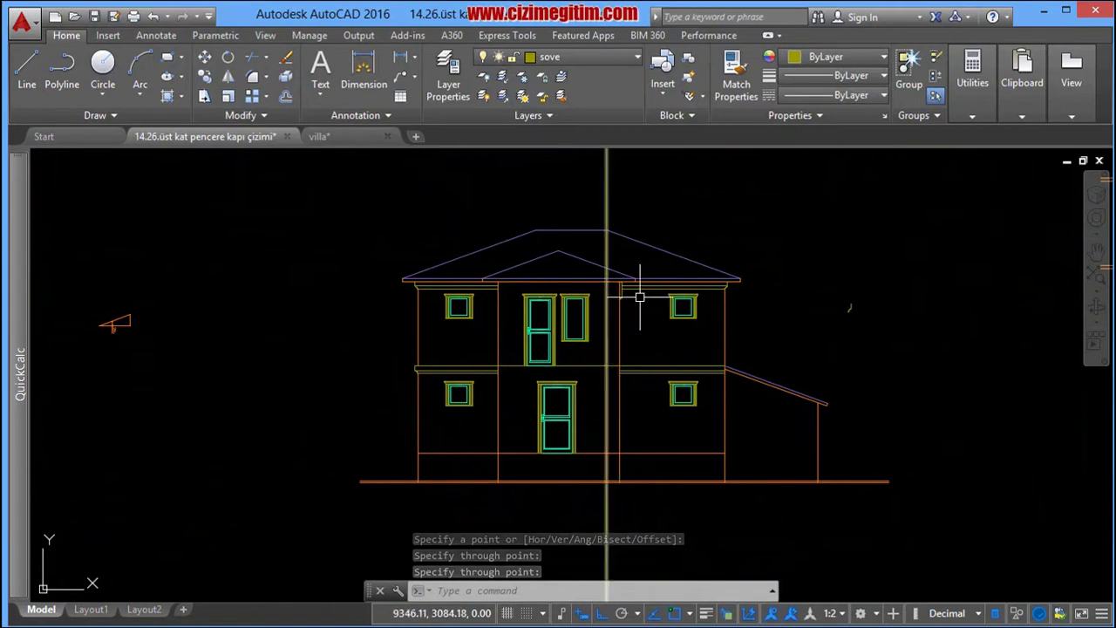
{"action": "scroll", "coordinate": [640, 294], "scroll_direction": "up", "scroll_amount": 4}
{"action": "scroll", "coordinate": [600, 305], "scroll_direction": "up", "scroll_amount": 2}
{"action": "scroll", "coordinate": [600, 305], "scroll_direction": "up", "scroll_amount": 2}
Step: Draw a vertical construction line from the column top to act as the mirror axis
{"action": "left_click", "coordinate": [602, 284]}
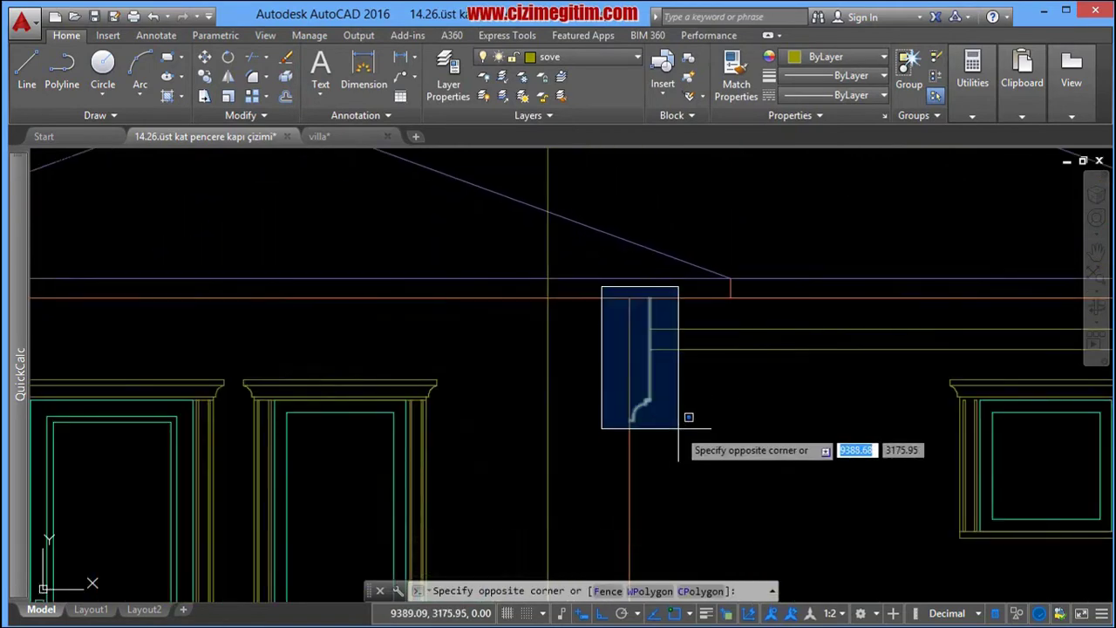
{"action": "left_click", "coordinate": [677, 418]}
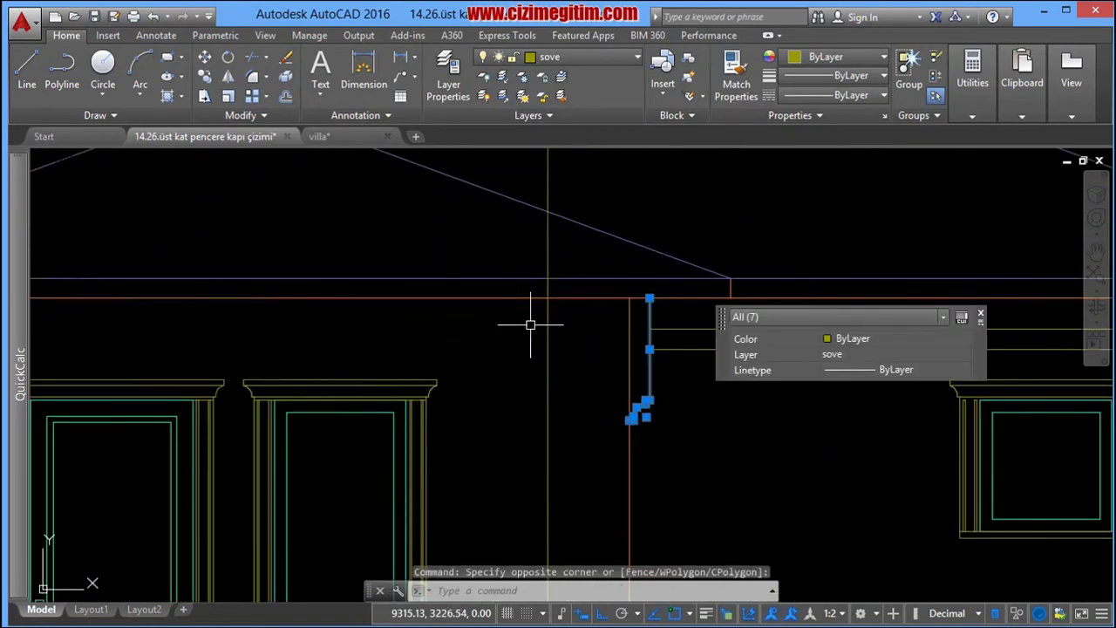
{"action": "key", "text": "Escape"}
{"action": "type", "text": "l"}
{"action": "key", "text": "Return"}
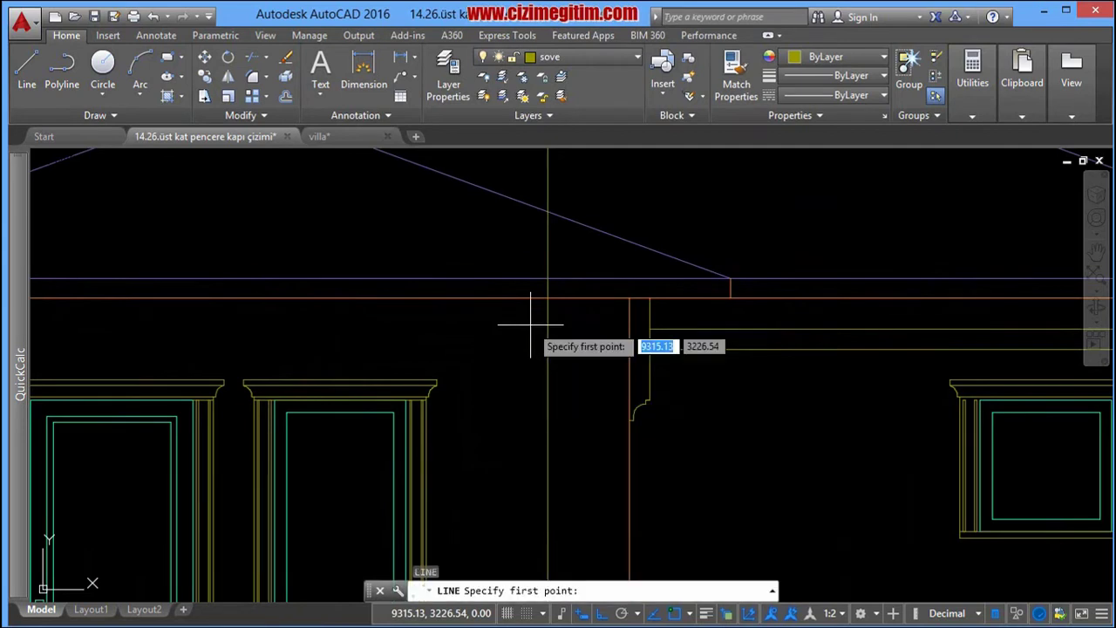
{"action": "left_click", "coordinate": [548, 298]}
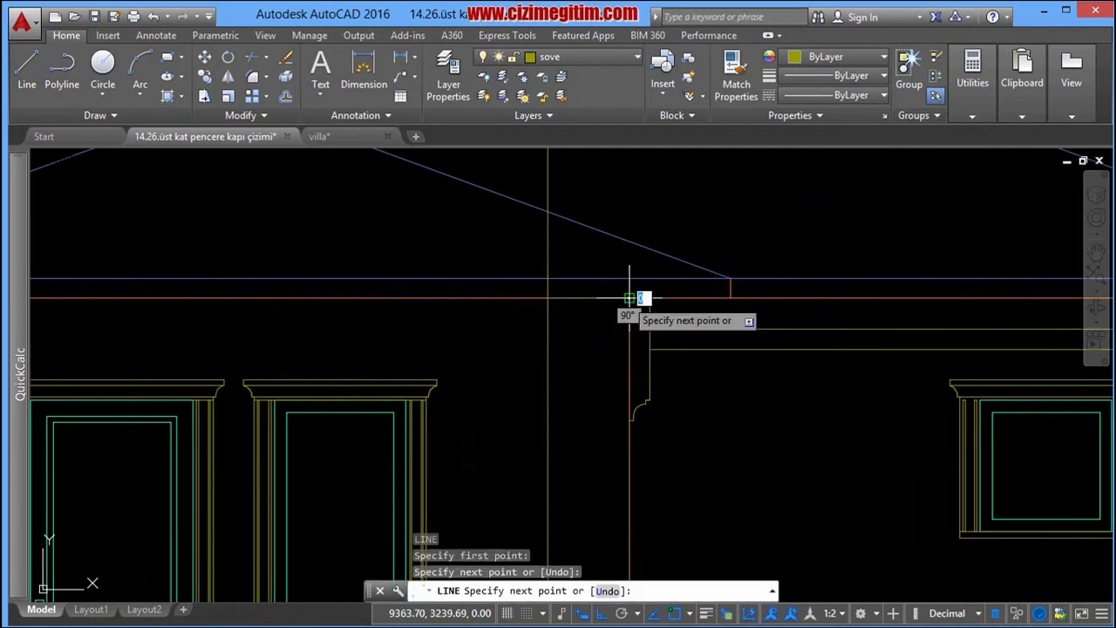
{"action": "right_click", "coordinate": [628, 298]}
{"action": "left_click", "coordinate": [653, 312]}
Step: Mirror the seven-object bracket profile about the construction line, keeping the original
{"action": "left_click", "coordinate": [617, 286]}
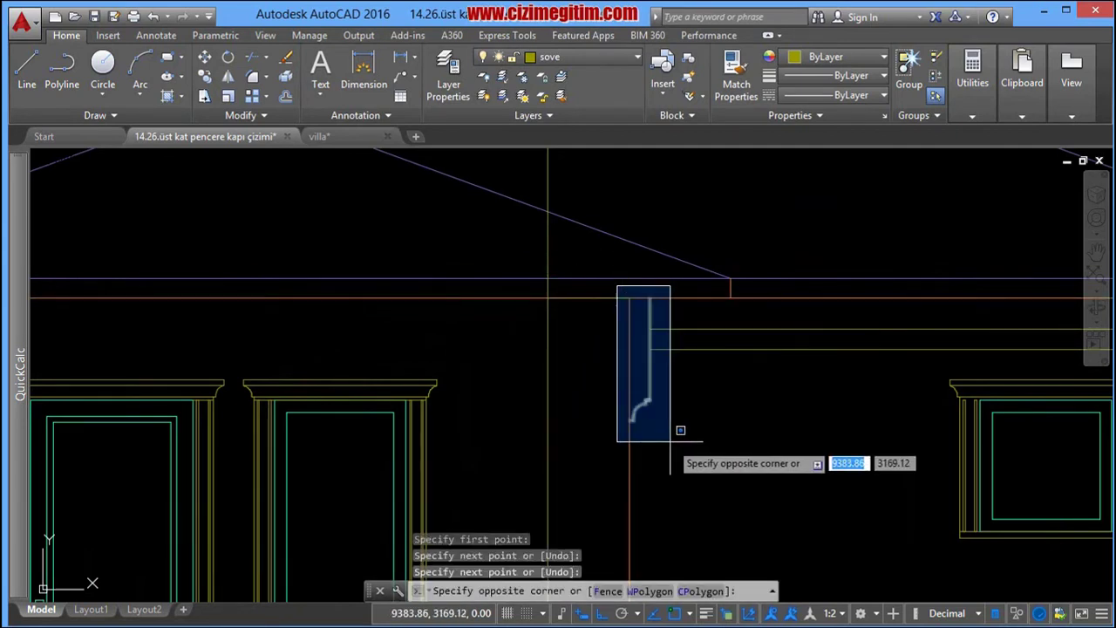
{"action": "left_click", "coordinate": [669, 441]}
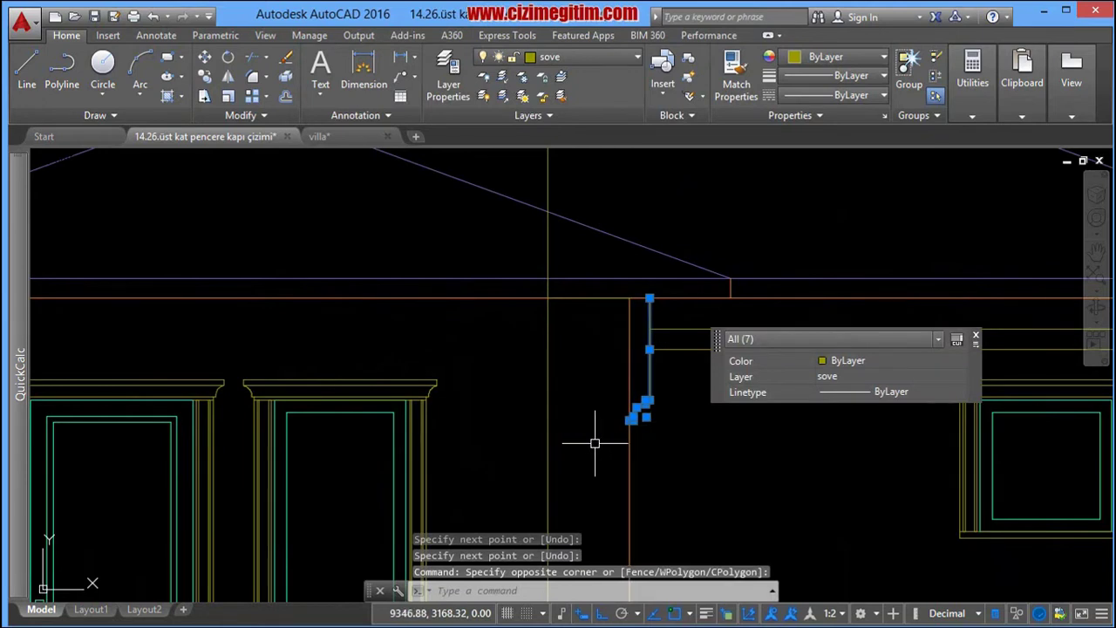
{"action": "left_click", "coordinate": [612, 286]}
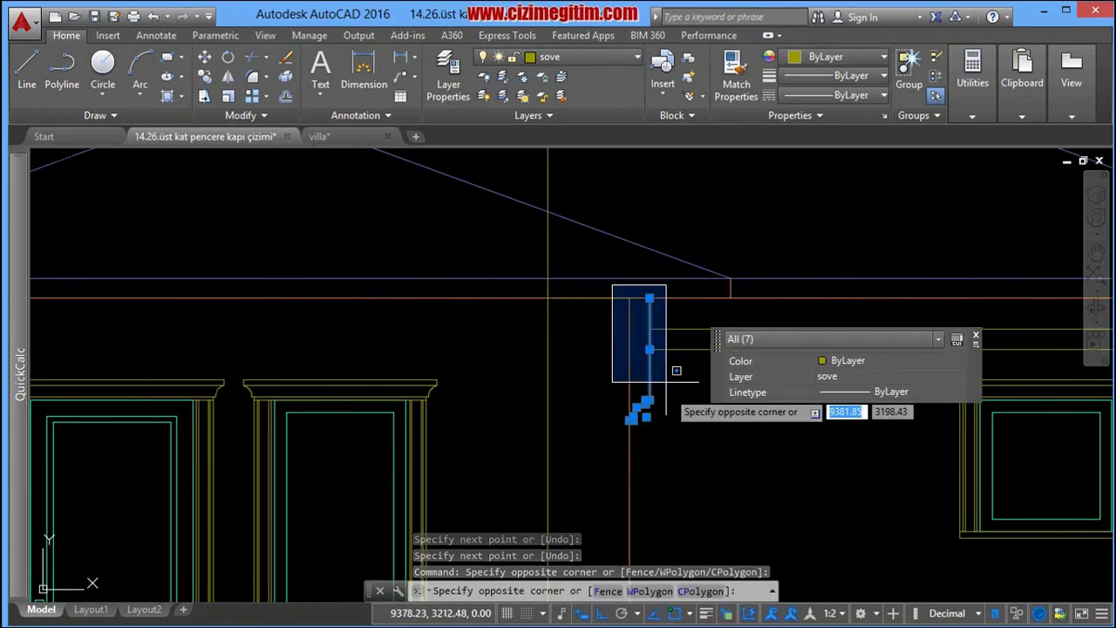
{"action": "left_click", "coordinate": [675, 476]}
{"action": "type", "text": "m"}
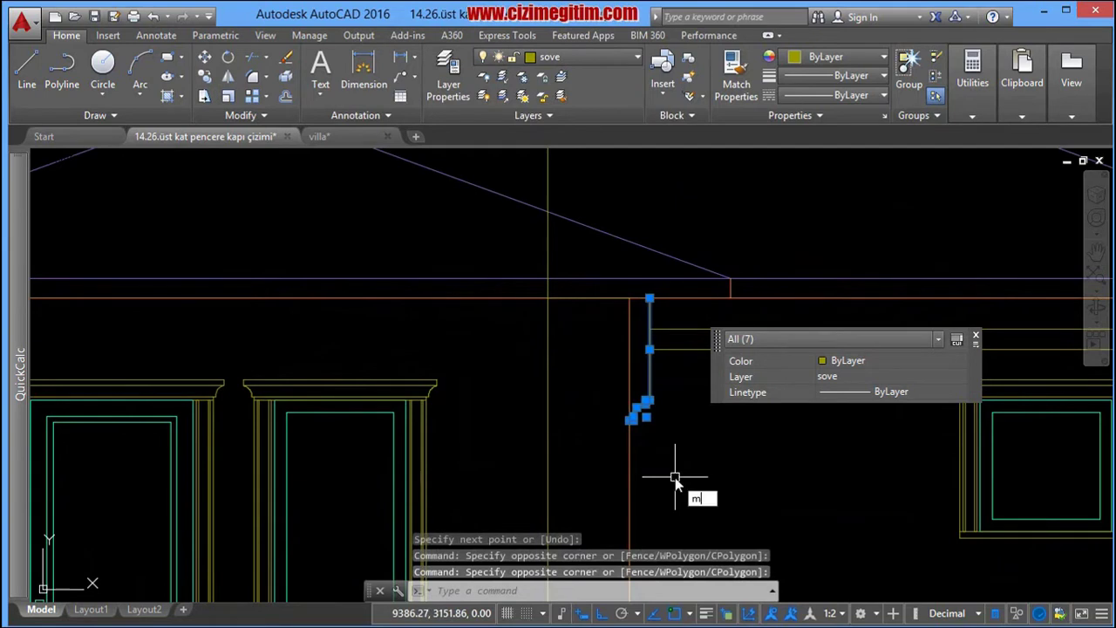
{"action": "type", "text": "i"}
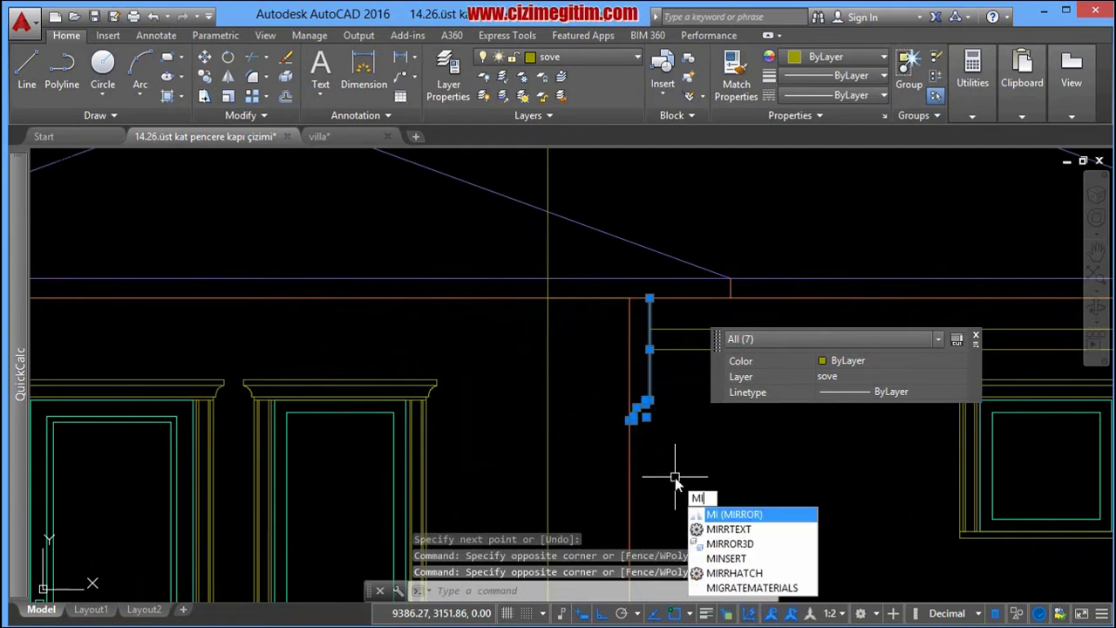
{"action": "key", "text": "Return"}
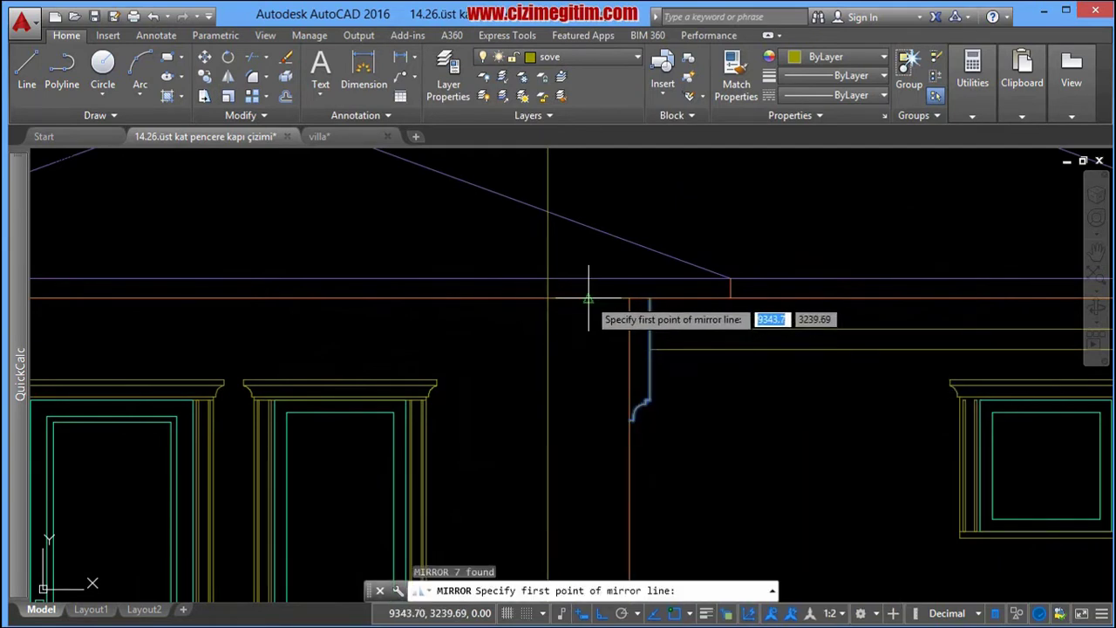
{"action": "left_click", "coordinate": [587, 297]}
{"action": "left_click", "coordinate": [590, 345]}
{"action": "right_click", "coordinate": [591, 352]}
{"action": "left_click", "coordinate": [621, 359]}
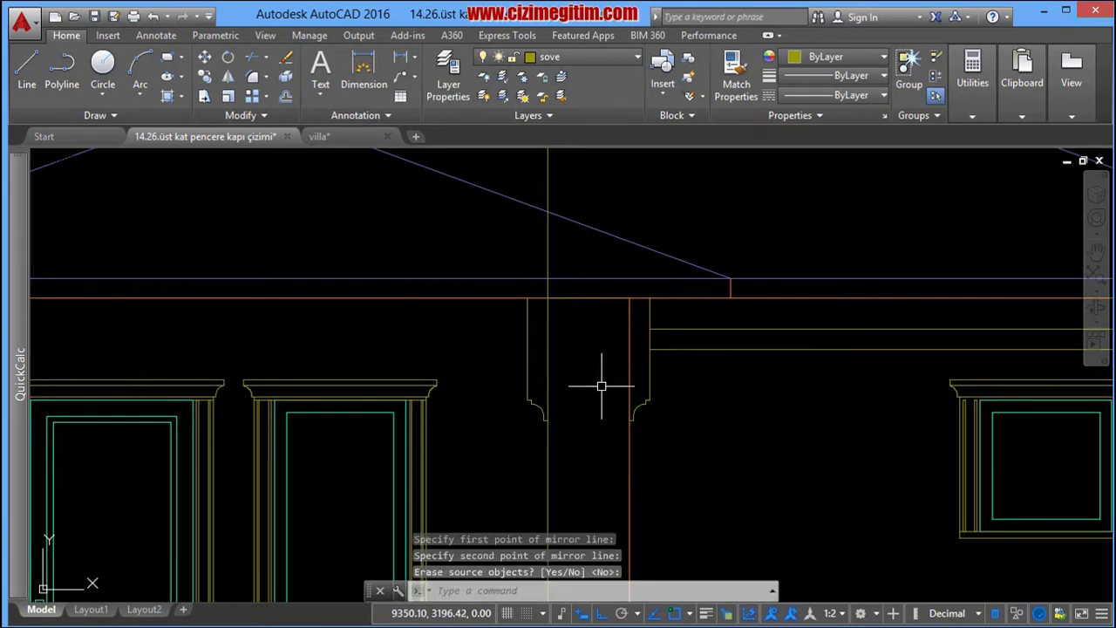
Step: Erase the vertical construction line
{"action": "middle_click_drag", "start_coordinate": [542, 355], "coordinate": [636, 366]}
{"action": "left_click", "coordinate": [642, 350]}
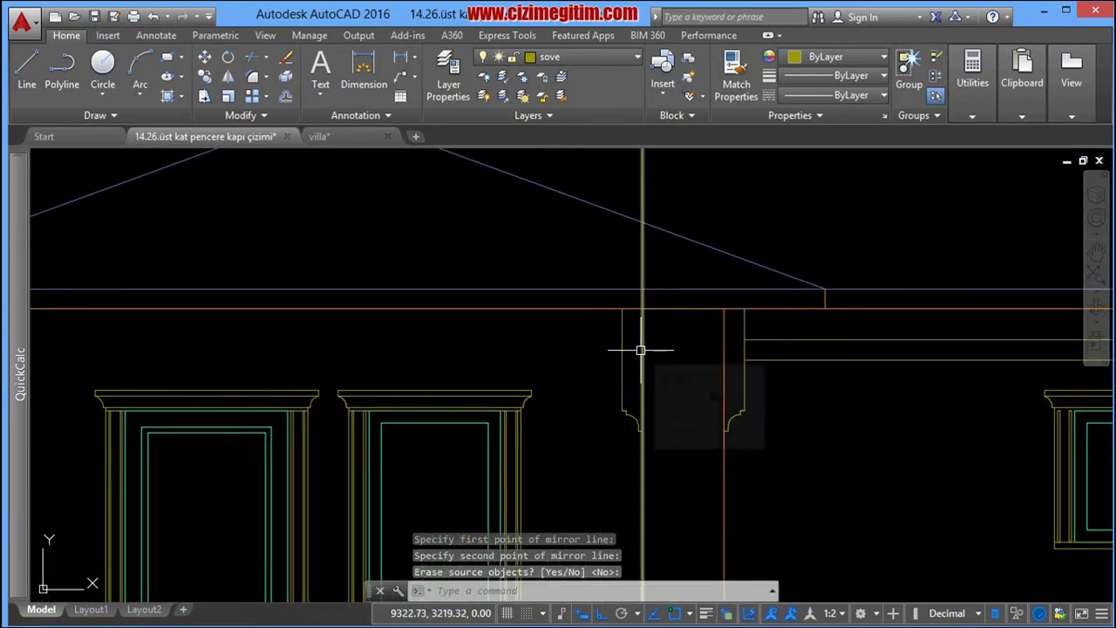
{"action": "key", "text": "Delete"}
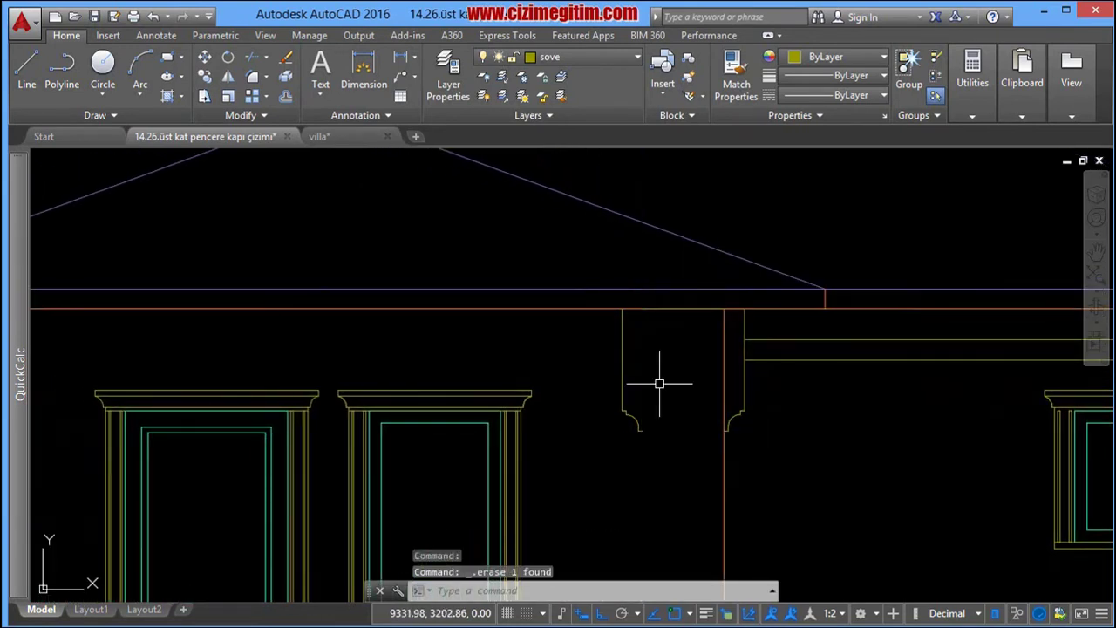
Step: Copy the column's vertical wall line across to the mirrored bracket's edge
{"action": "scroll", "coordinate": [660, 384], "scroll_direction": "down", "scroll_amount": 3}
{"action": "scroll", "coordinate": [670, 352], "scroll_direction": "up", "scroll_amount": 1}
{"action": "scroll", "coordinate": [713, 406], "scroll_direction": "up", "scroll_amount": 2}
{"action": "scroll", "coordinate": [723, 427], "scroll_direction": "down", "scroll_amount": 1}
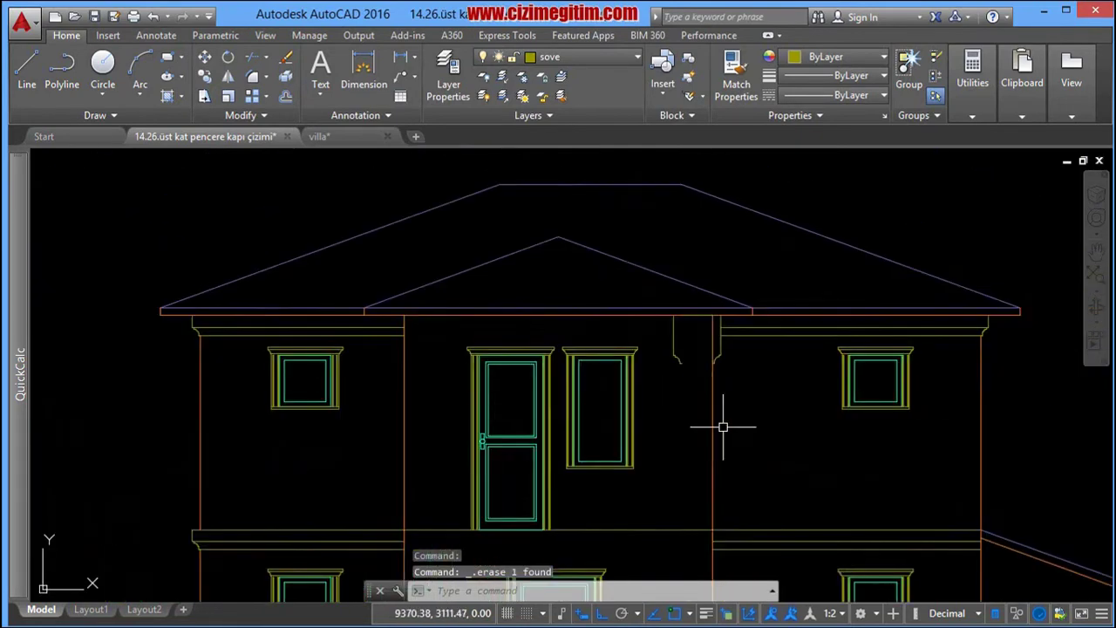
{"action": "middle_click_drag", "start_coordinate": [722, 427], "coordinate": [710, 370]}
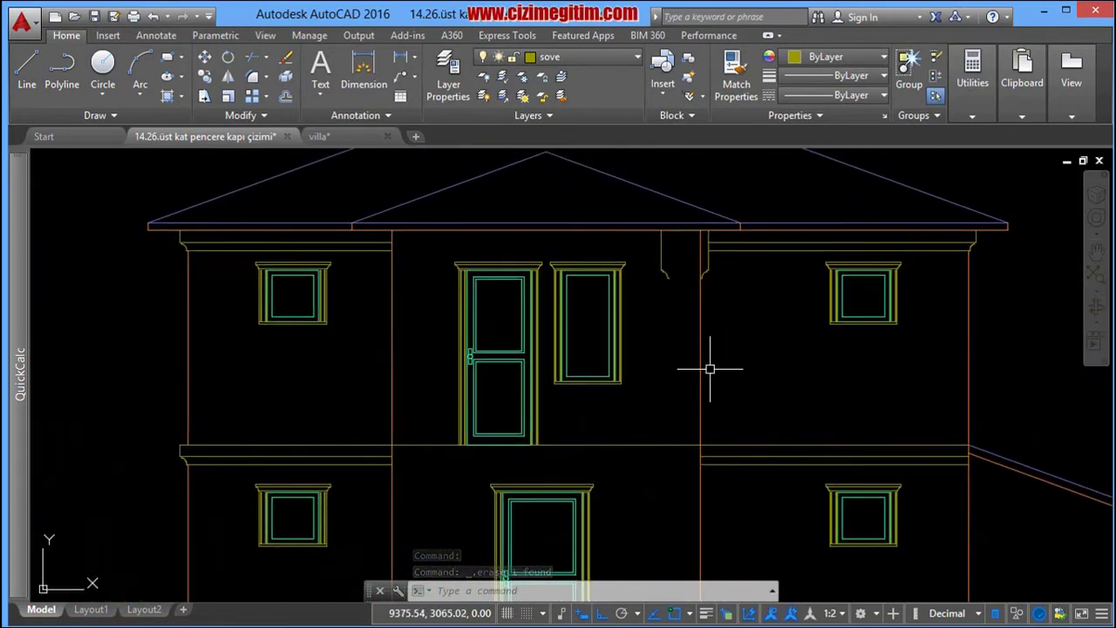
{"action": "left_click", "coordinate": [703, 349]}
{"action": "right_click", "coordinate": [666, 331]}
{"action": "left_click", "coordinate": [698, 434]}
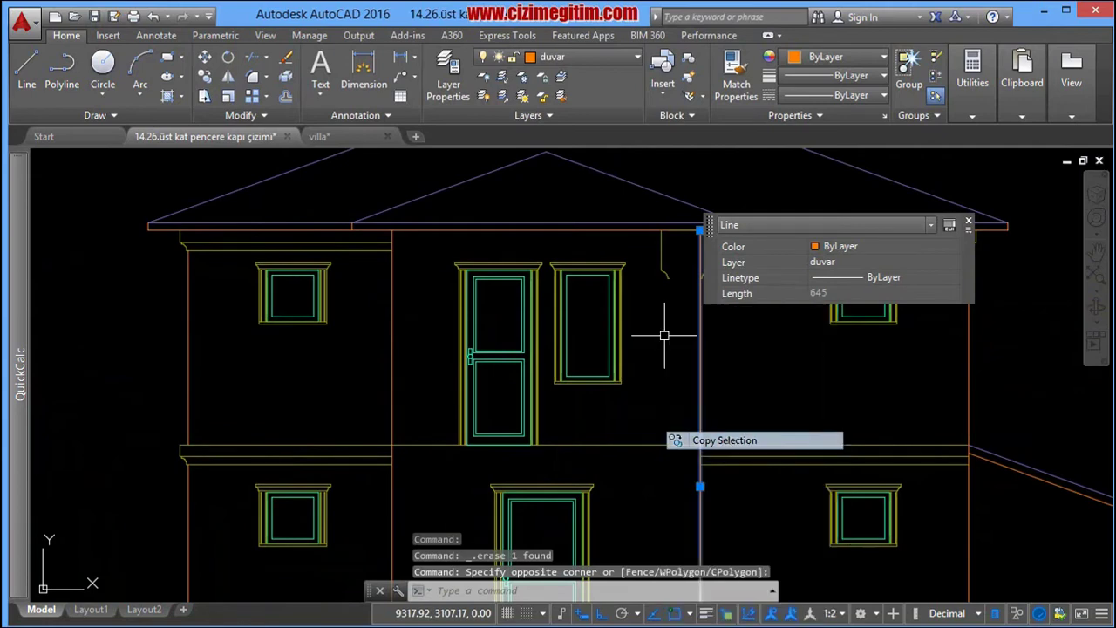
{"action": "scroll", "coordinate": [689, 282], "scroll_direction": "up", "scroll_amount": 2}
{"action": "scroll", "coordinate": [689, 282], "scroll_direction": "up", "scroll_amount": 3}
{"action": "left_click", "coordinate": [740, 220]}
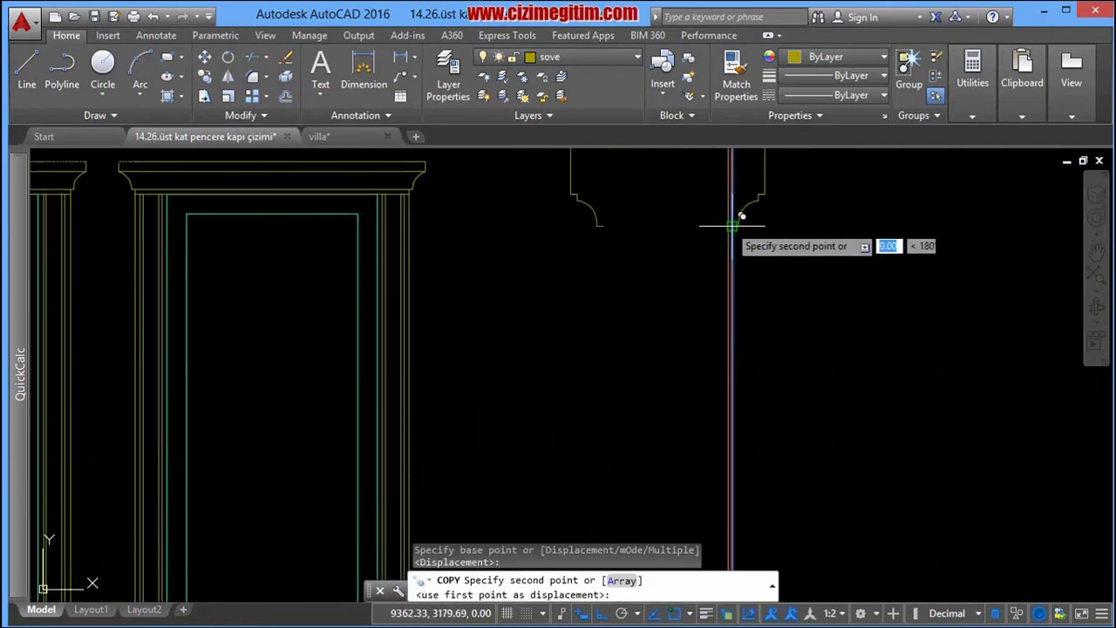
{"action": "left_click", "coordinate": [627, 225]}
{"action": "scroll", "coordinate": [608, 224], "scroll_direction": "down", "scroll_amount": 3}
{"action": "scroll", "coordinate": [668, 309], "scroll_direction": "up", "scroll_amount": 2}
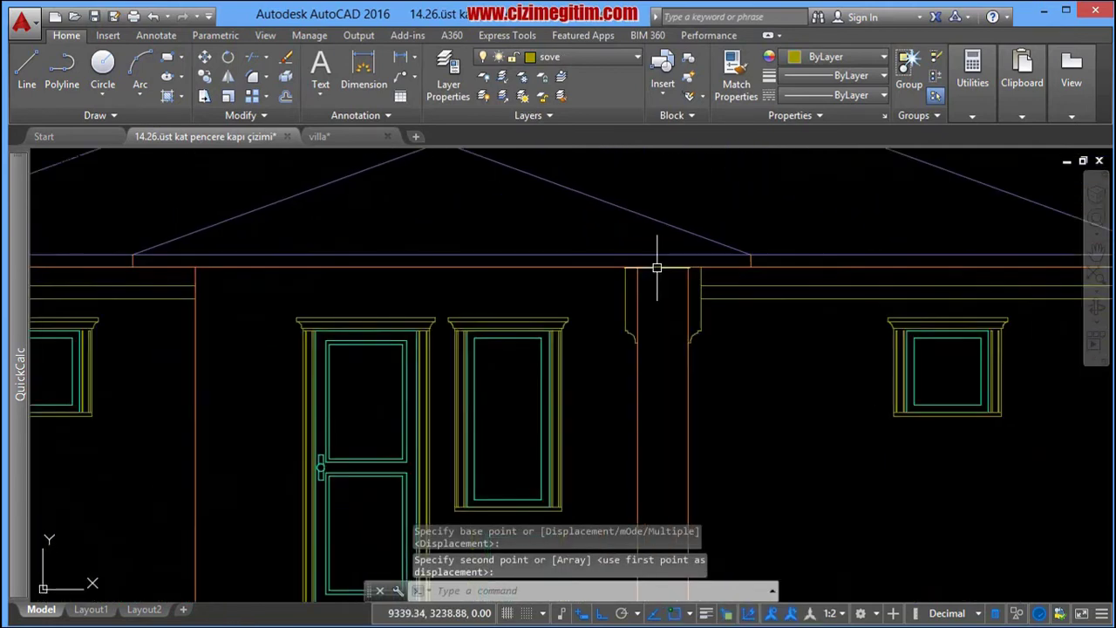
{"action": "scroll", "coordinate": [655, 269], "scroll_direction": "up", "scroll_amount": 1}
{"action": "scroll", "coordinate": [767, 349], "scroll_direction": "down", "scroll_amount": 1}
{"action": "scroll", "coordinate": [721, 356], "scroll_direction": "up", "scroll_amount": 4}
{"action": "scroll", "coordinate": [688, 374], "scroll_direction": "down", "scroll_amount": 3}
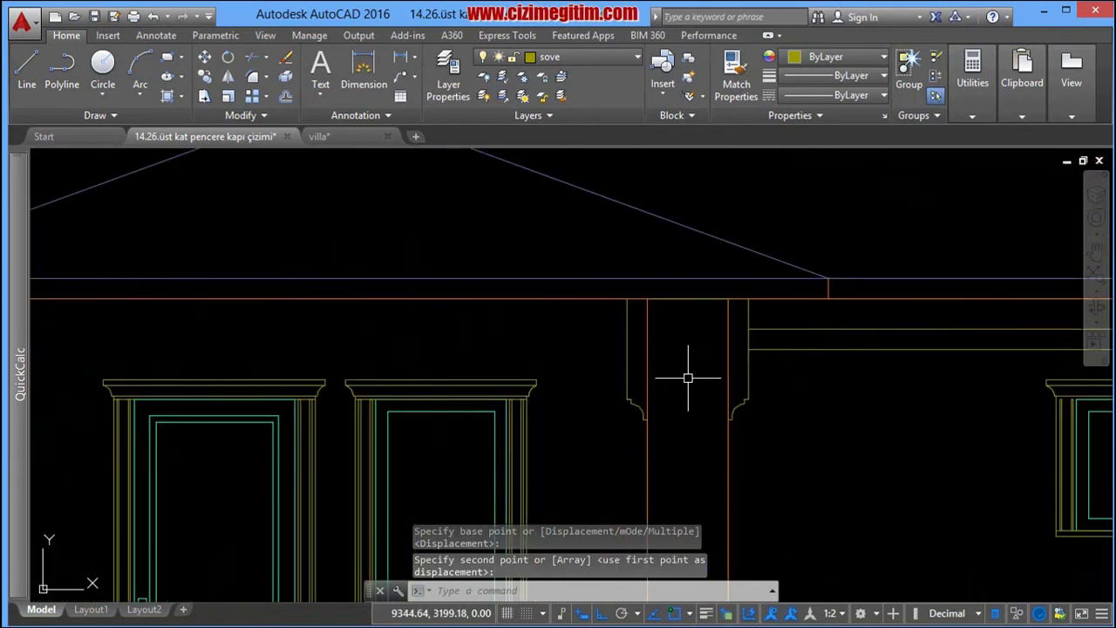
Step: Start a new line at the mirrored bracket's corner
{"action": "type", "text": "l"}
{"action": "key", "text": "Return"}
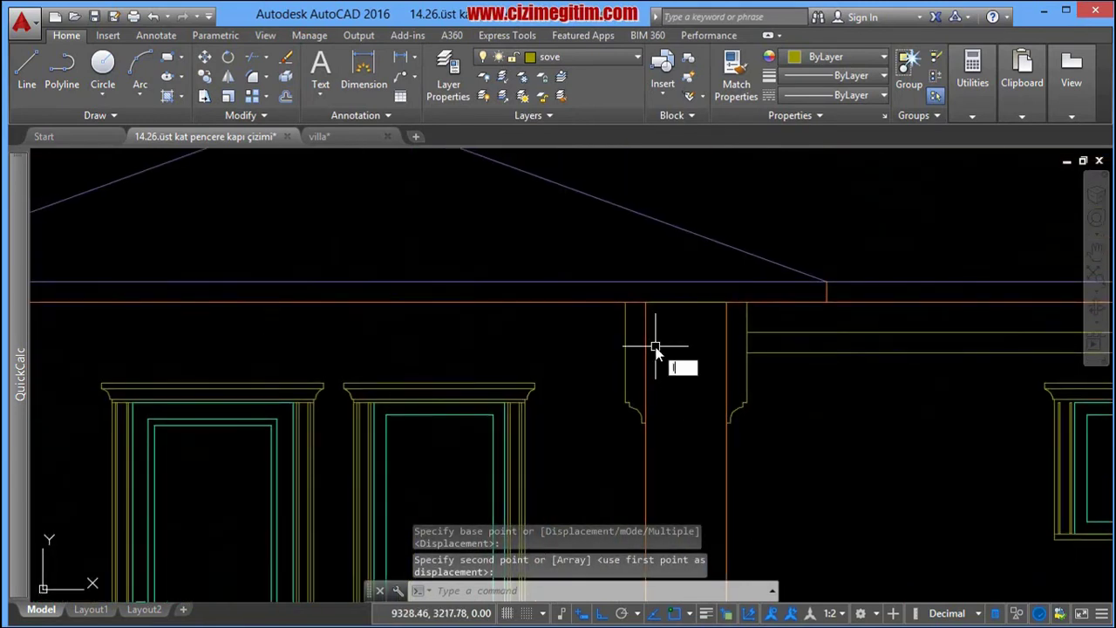
{"action": "scroll", "coordinate": [650, 357], "scroll_direction": "up", "scroll_amount": 2}
{"action": "scroll", "coordinate": [615, 430], "scroll_direction": "up", "scroll_amount": 2}
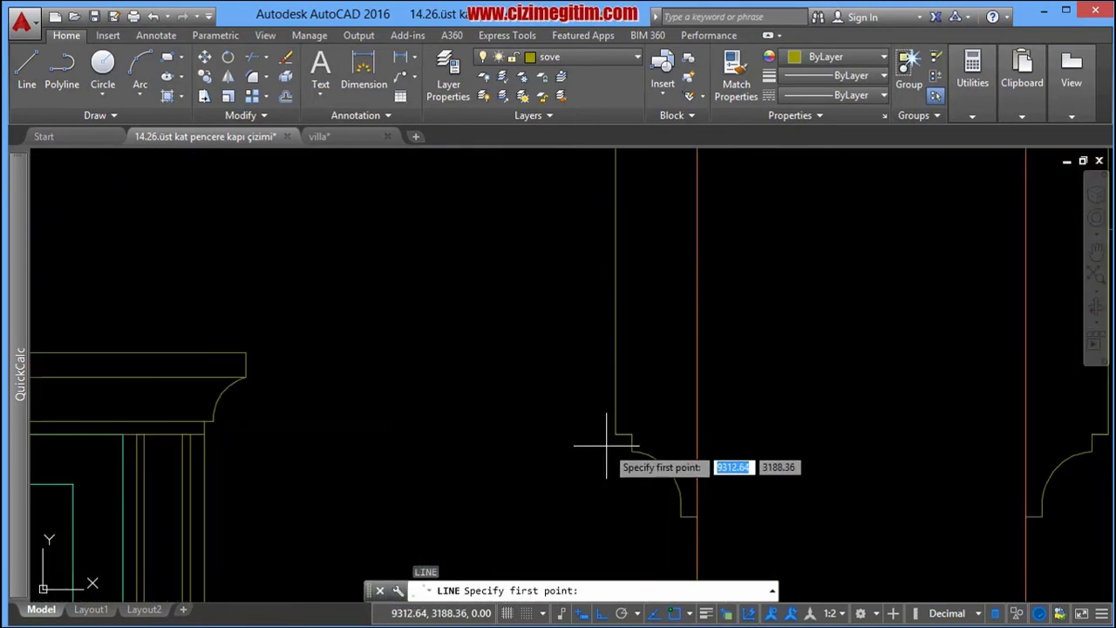
{"action": "left_click", "coordinate": [637, 444]}
{"action": "scroll", "coordinate": [637, 444], "scroll_direction": "up", "scroll_amount": 1}
{"action": "scroll", "coordinate": [837, 440], "scroll_direction": "up", "scroll_amount": 1}
Step: Draw lines across the bracket capital, closing its base from the left to the right bracket bottom
{"action": "scroll", "coordinate": [924, 433], "scroll_direction": "down", "scroll_amount": 2}
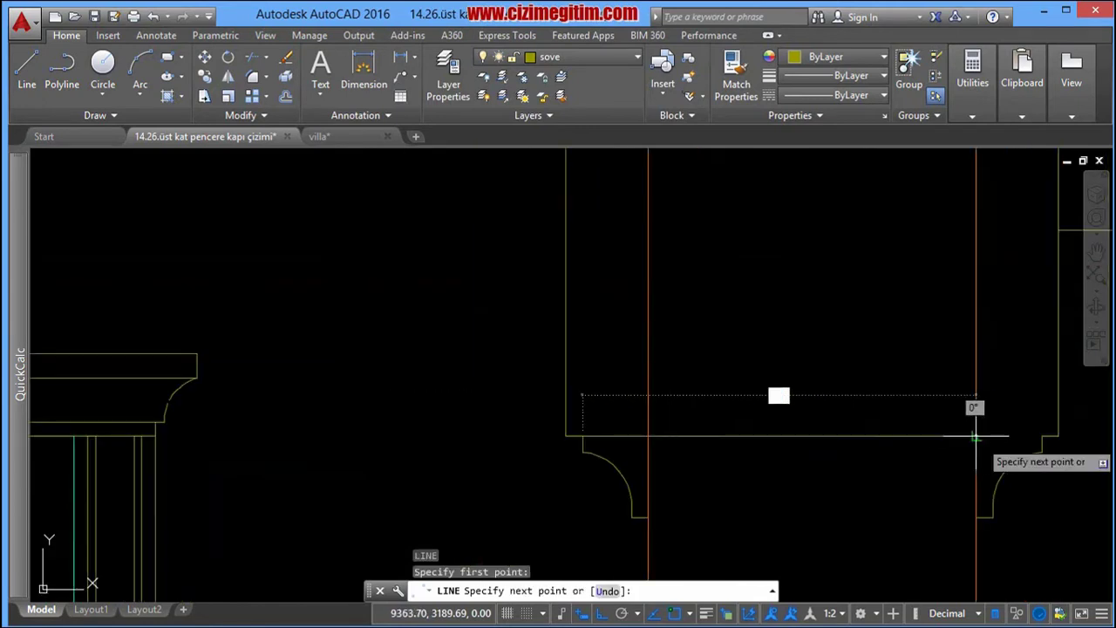
{"action": "left_click", "coordinate": [1035, 433]}
{"action": "key", "text": "Return"}
{"action": "key", "text": "Return"}
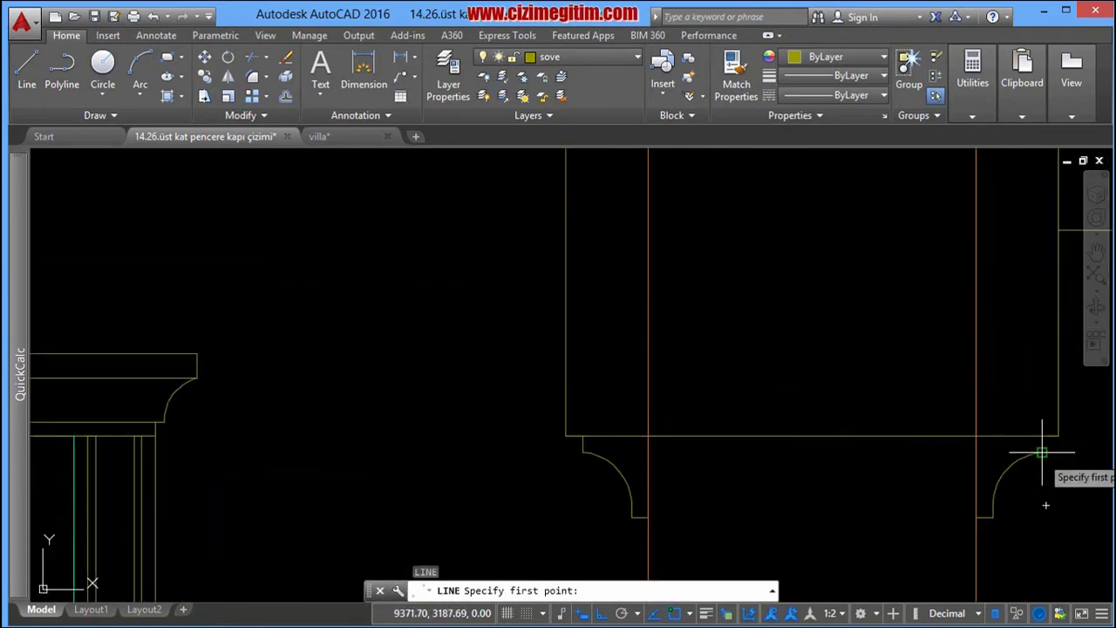
{"action": "left_click", "coordinate": [1041, 451]}
{"action": "right_click", "coordinate": [583, 453]}
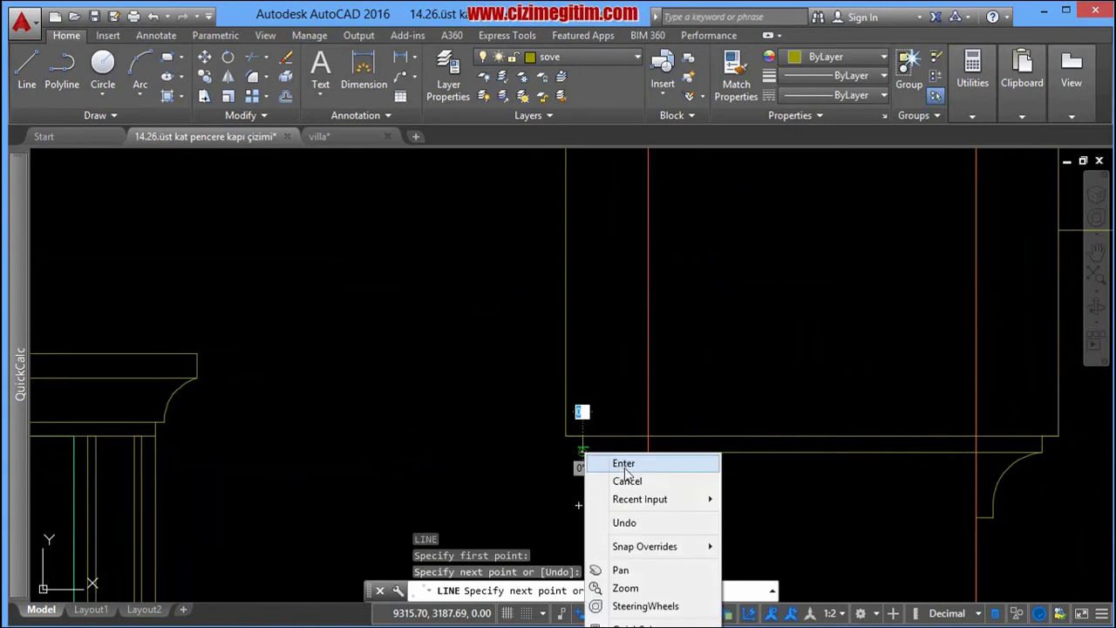
{"action": "left_click", "coordinate": [614, 459]}
{"action": "key", "text": "Return"}
{"action": "left_click", "coordinate": [648, 518]}
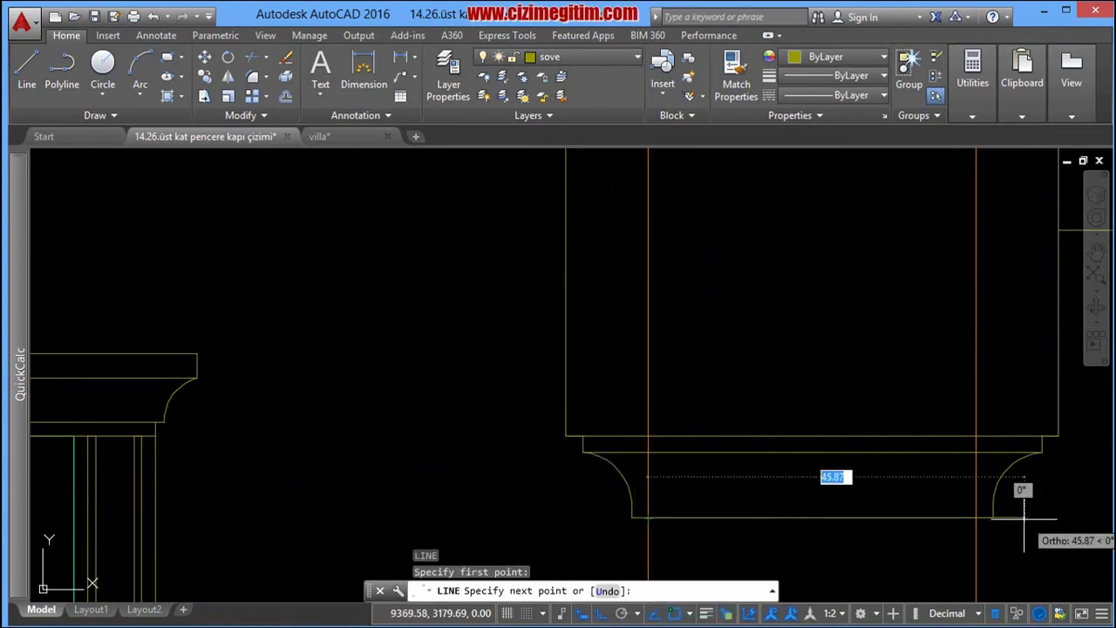
{"action": "left_click", "coordinate": [976, 518]}
{"action": "right_click", "coordinate": [976, 518]}
{"action": "left_click", "coordinate": [994, 340]}
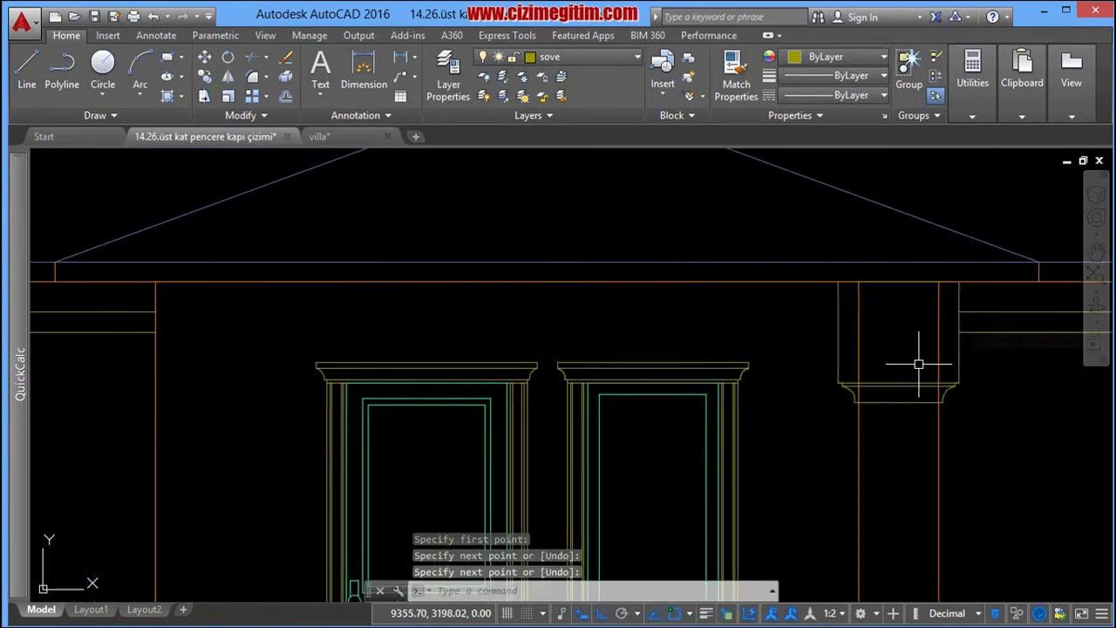
Step: Pull both column edge lines' tops down to the capital's underside, leaving each 585 units long
{"action": "scroll", "coordinate": [870, 346], "scroll_direction": "up", "scroll_amount": 3}
{"action": "left_click", "coordinate": [858, 321]}
{"action": "scroll", "coordinate": [863, 336], "scroll_direction": "down", "scroll_amount": 3}
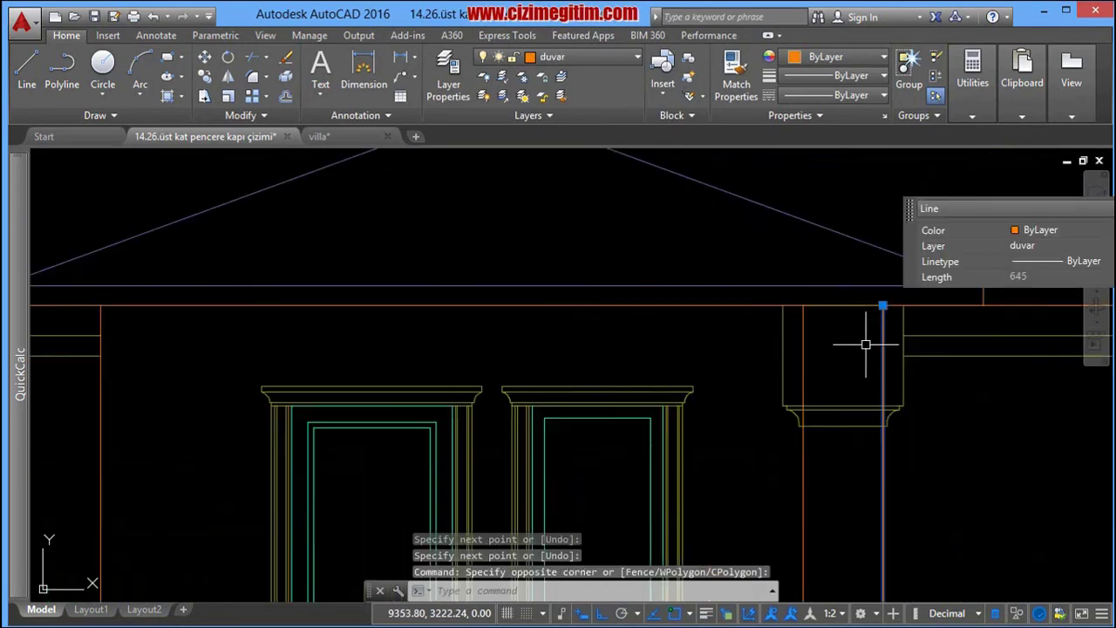
{"action": "scroll", "coordinate": [833, 314], "scroll_direction": "up", "scroll_amount": 2}
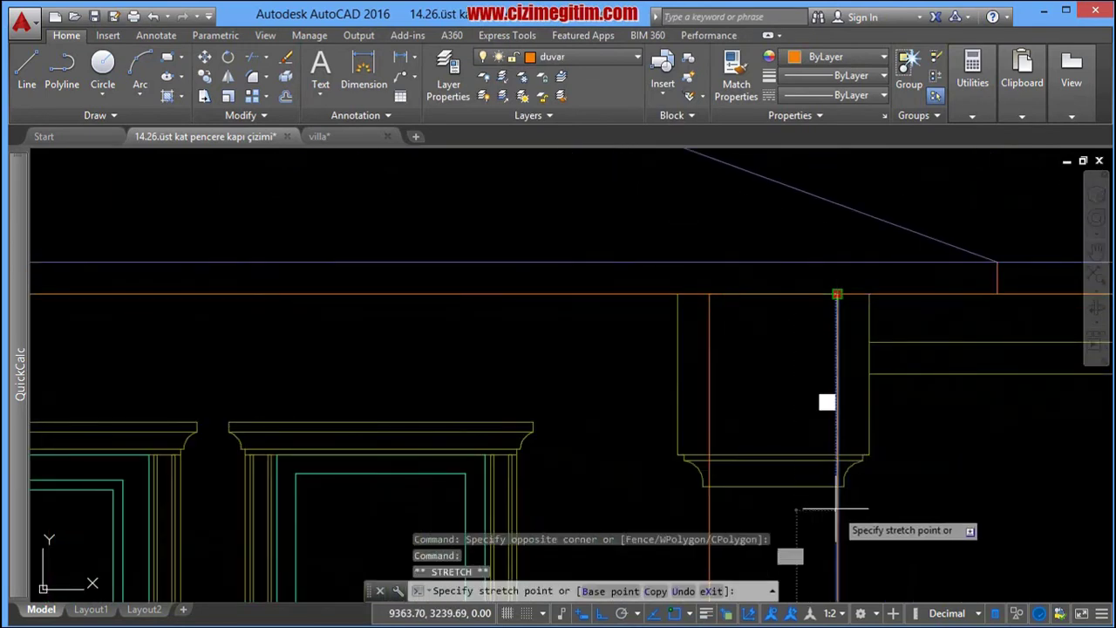
{"action": "left_click", "coordinate": [837, 486]}
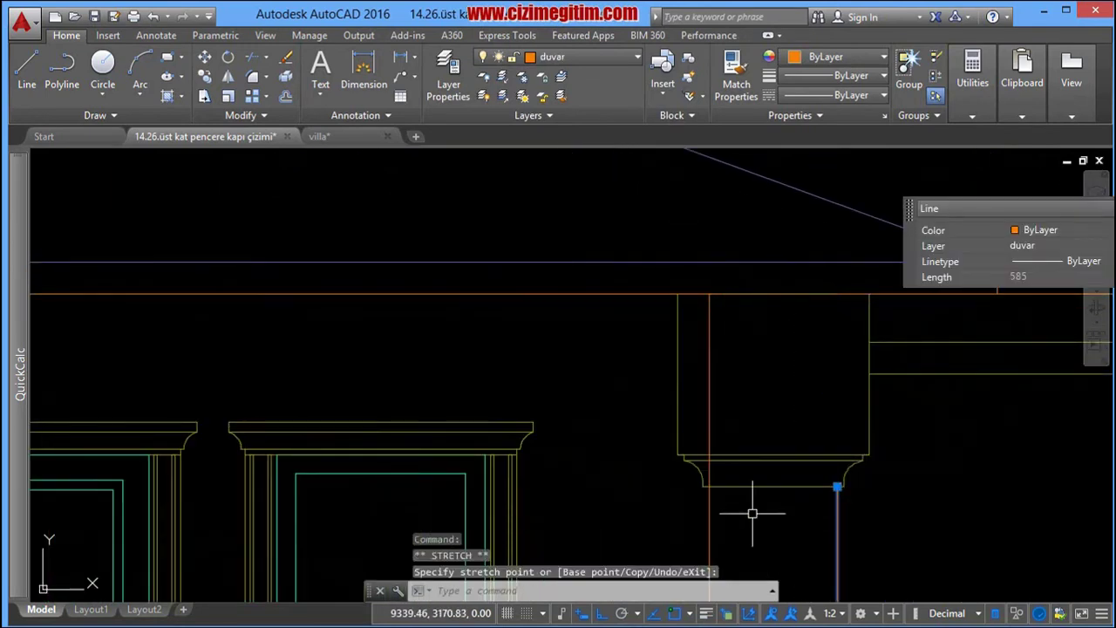
{"action": "left_click", "coordinate": [710, 315]}
{"action": "left_click", "coordinate": [710, 295]}
{"action": "left_click", "coordinate": [709, 487]}
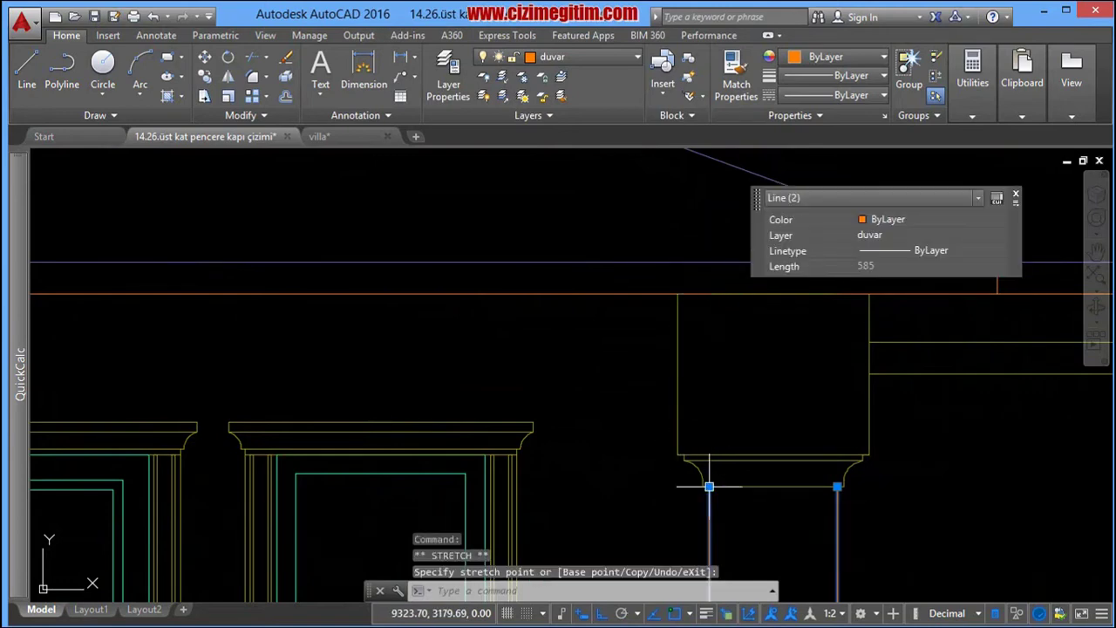
{"action": "scroll", "coordinate": [709, 487], "scroll_direction": "down", "scroll_amount": 5}
{"action": "key", "text": "Escape"}
Step: Draw a horizontal cornice extension line from the right eave's profile corner toward the column
{"action": "middle_click_drag", "start_coordinate": [587, 392], "coordinate": [689, 359]}
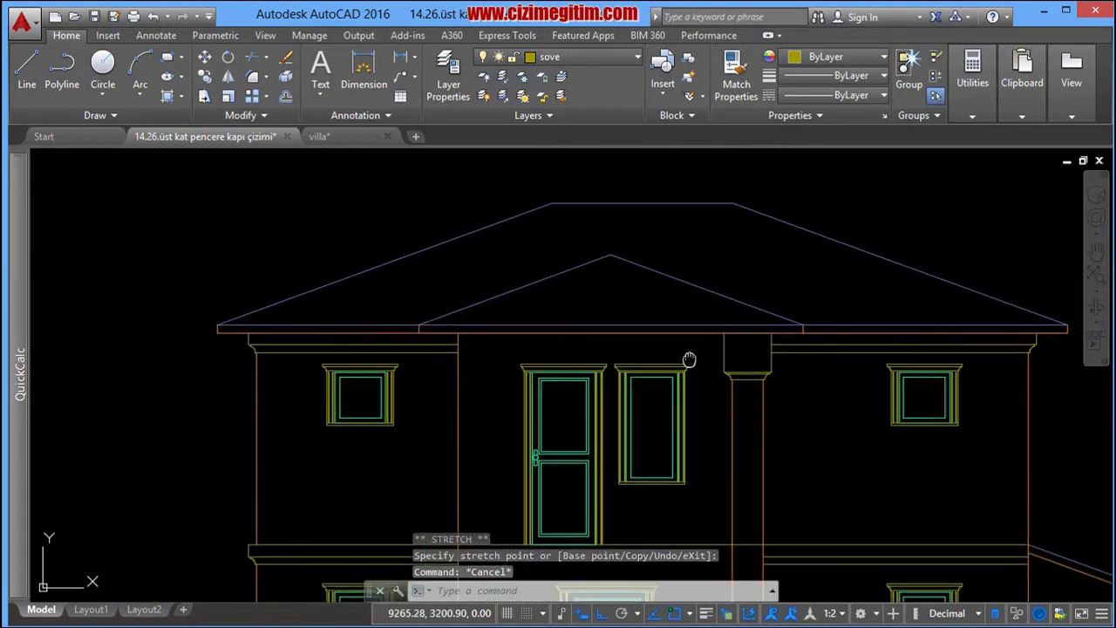
{"action": "scroll", "coordinate": [671, 322], "scroll_direction": "down", "scroll_amount": 3}
{"action": "scroll", "coordinate": [718, 282], "scroll_direction": "up", "scroll_amount": 4}
{"action": "scroll", "coordinate": [789, 376], "scroll_direction": "up", "scroll_amount": 1}
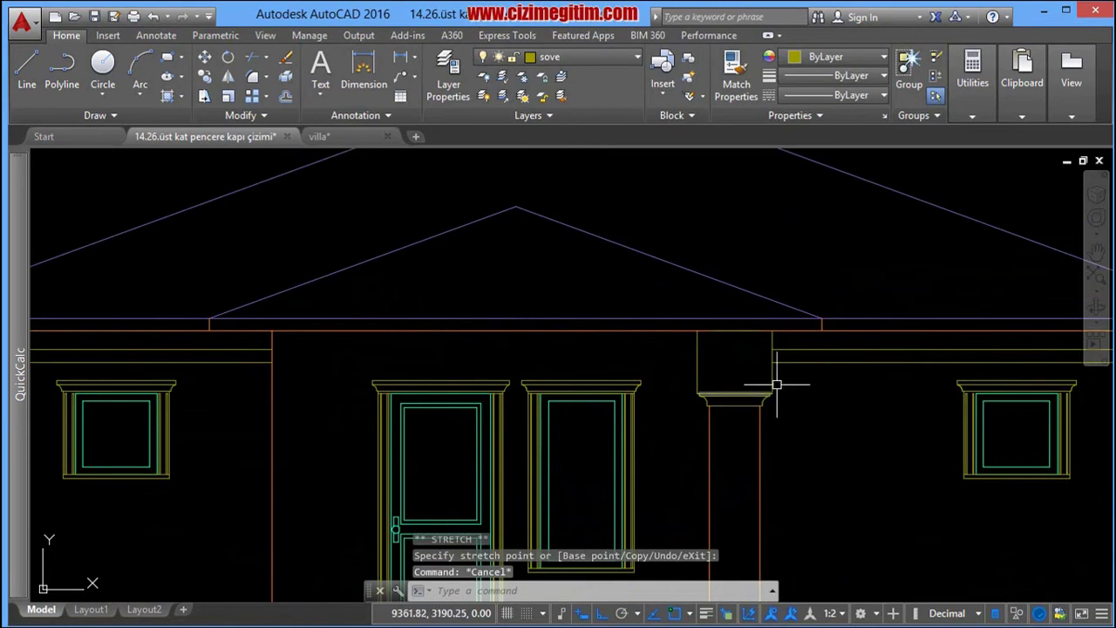
{"action": "mouse_move", "coordinate": [760, 354]}
{"action": "middle_mouse_down"}
{"action": "mouse_move", "coordinate": [605, 418]}
{"action": "mouse_move", "coordinate": [532, 419]}
{"action": "middle_mouse_up"}
{"action": "scroll", "coordinate": [901, 351], "scroll_direction": "up", "scroll_amount": 2}
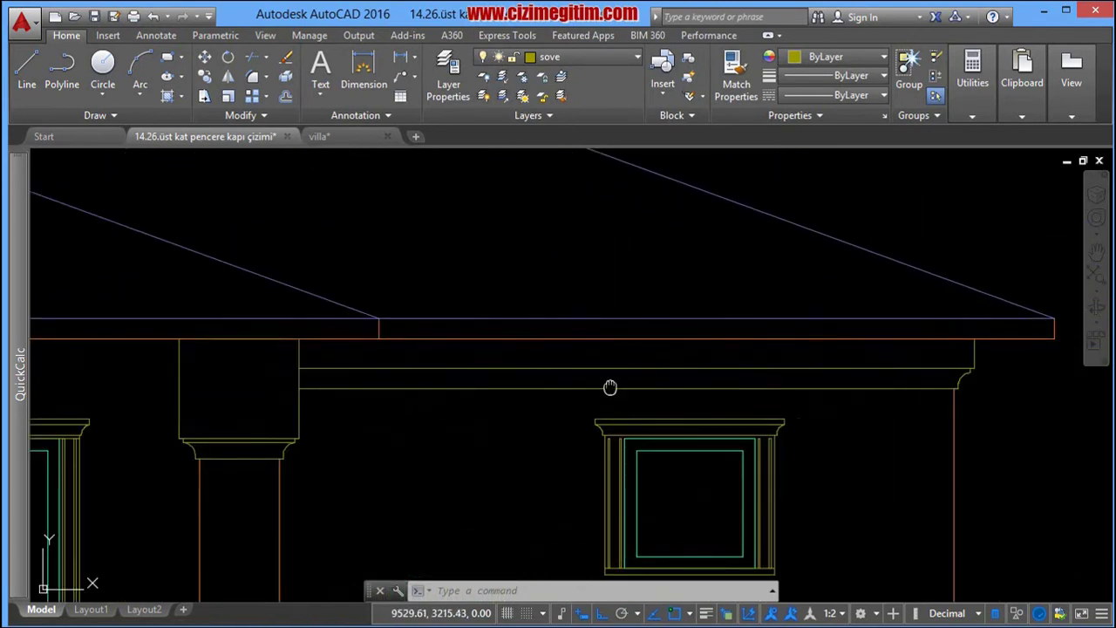
{"action": "middle_click_drag", "start_coordinate": [611, 387], "coordinate": [616, 393]}
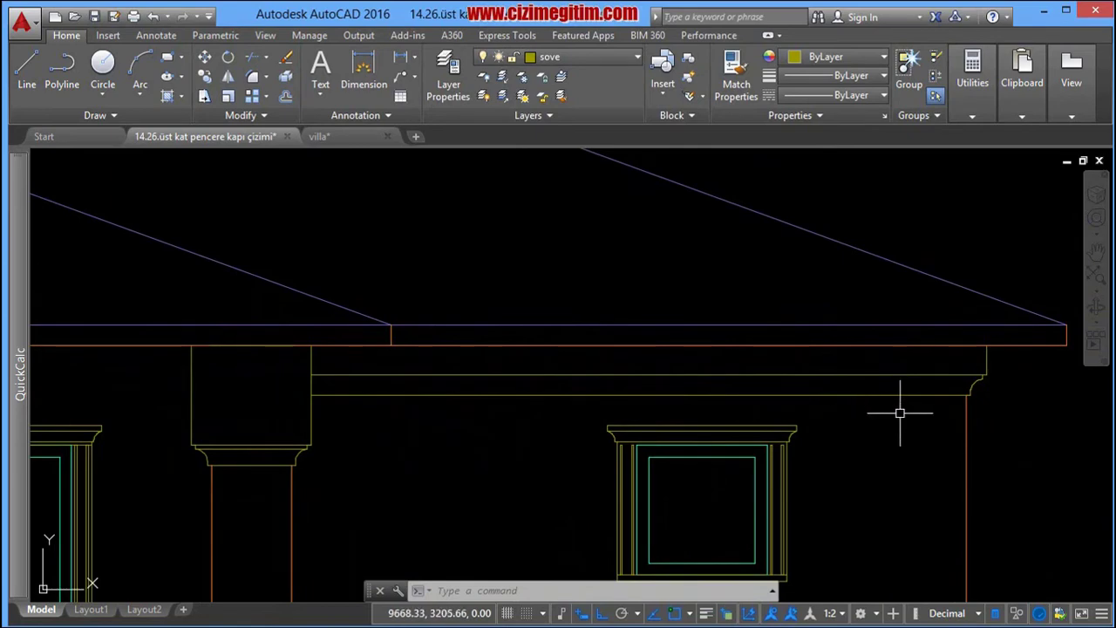
{"action": "type", "text": "l"}
{"action": "key", "text": "Return"}
{"action": "scroll", "coordinate": [1002, 379], "scroll_direction": "up", "scroll_amount": 6}
{"action": "left_click", "coordinate": [927, 395]}
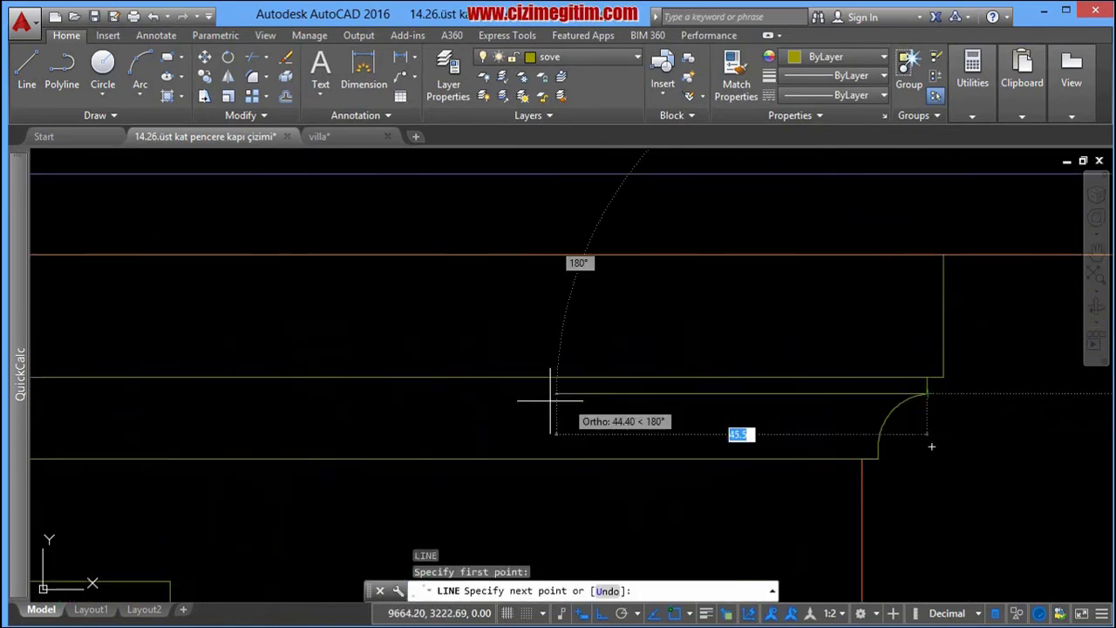
{"action": "scroll", "coordinate": [535, 386], "scroll_direction": "down", "scroll_amount": 3}
{"action": "middle_click_drag", "start_coordinate": [598, 428], "coordinate": [445, 427]}
{"action": "scroll", "coordinate": [446, 427], "scroll_direction": "up", "scroll_amount": 3}
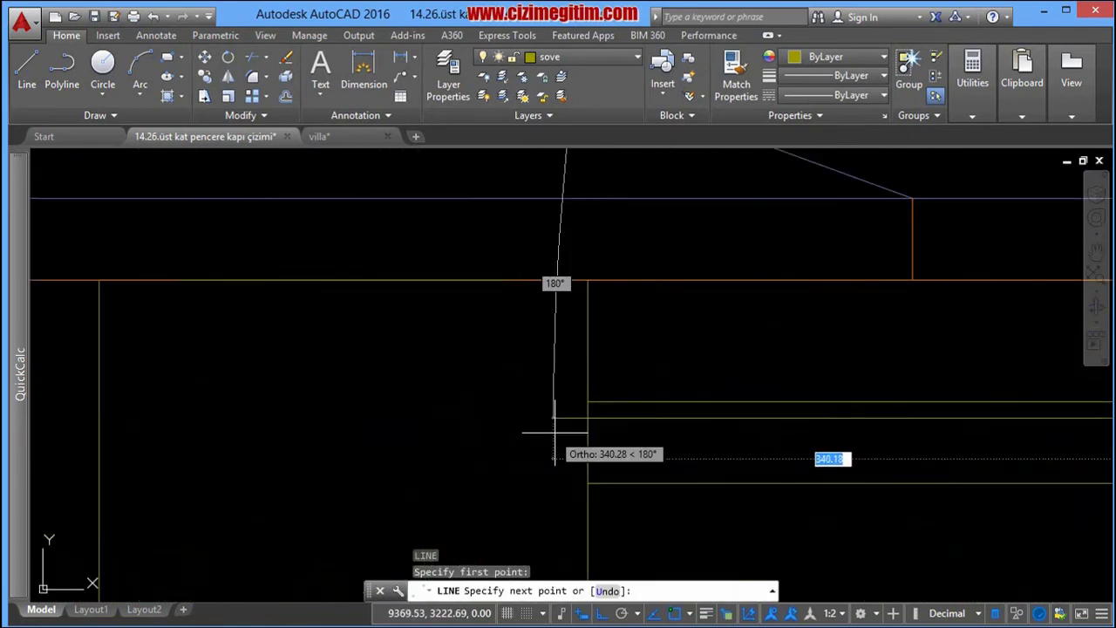
{"action": "right_click", "coordinate": [586, 418]}
{"action": "left_click", "coordinate": [615, 428]}
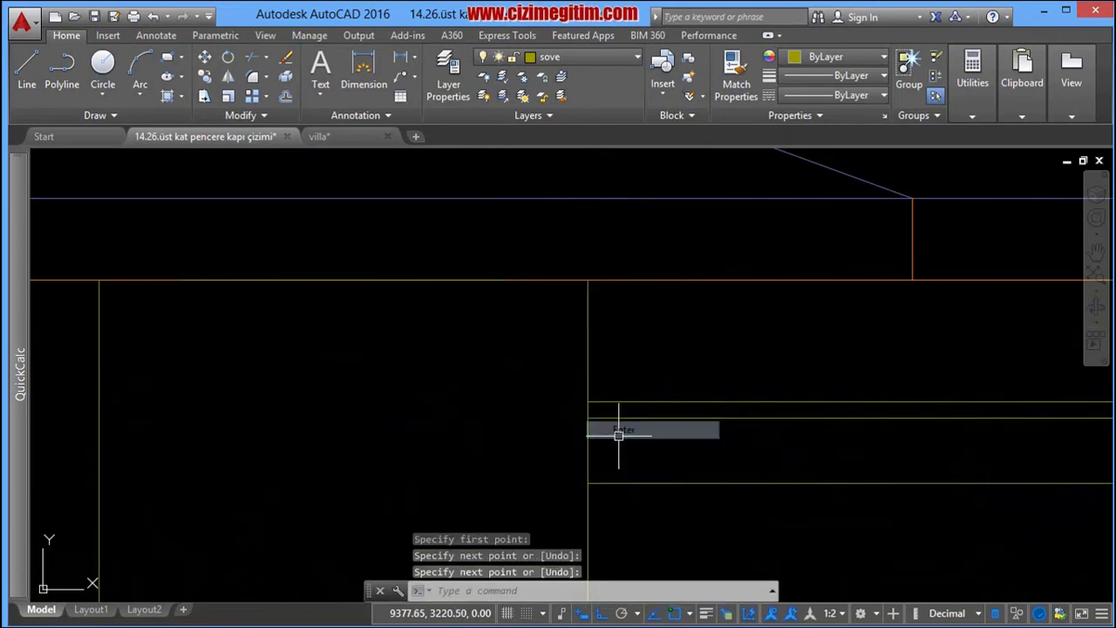
{"action": "scroll", "coordinate": [611, 428], "scroll_direction": "down", "scroll_amount": 4}
Step: Draw a second cornice extension line from the cornice's left end toward the column
{"action": "key", "text": "space"}
{"action": "scroll", "coordinate": [319, 436], "scroll_direction": "up", "scroll_amount": 2}
{"action": "scroll", "coordinate": [448, 368], "scroll_direction": "up", "scroll_amount": 2}
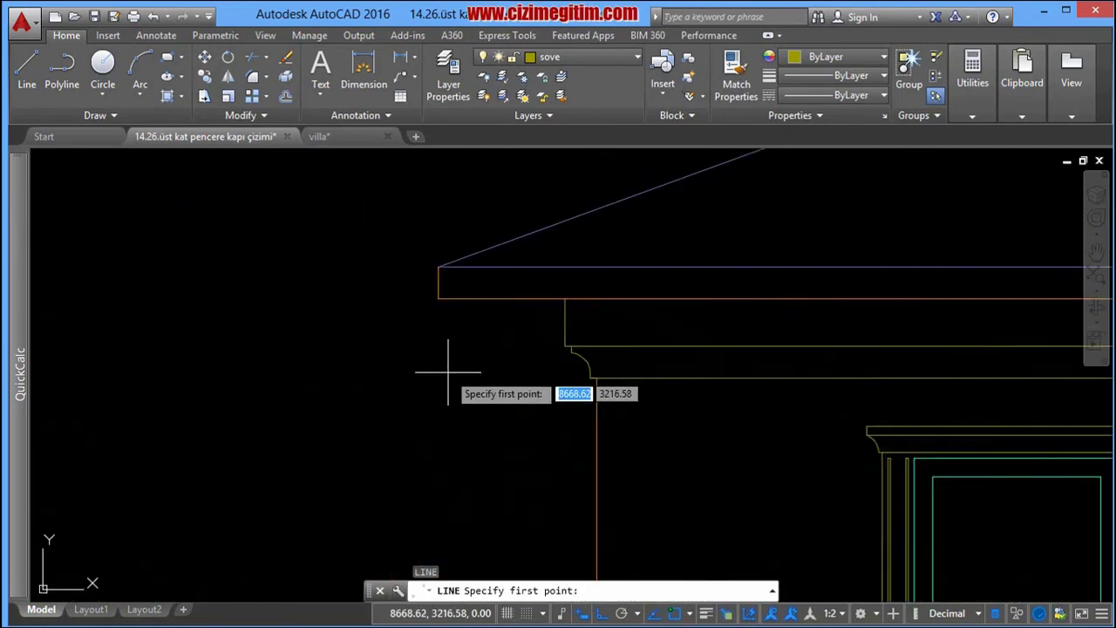
{"action": "scroll", "coordinate": [590, 344], "scroll_direction": "up", "scroll_amount": 2}
{"action": "left_click", "coordinate": [589, 339]}
{"action": "scroll", "coordinate": [590, 339], "scroll_direction": "down", "scroll_amount": 1}
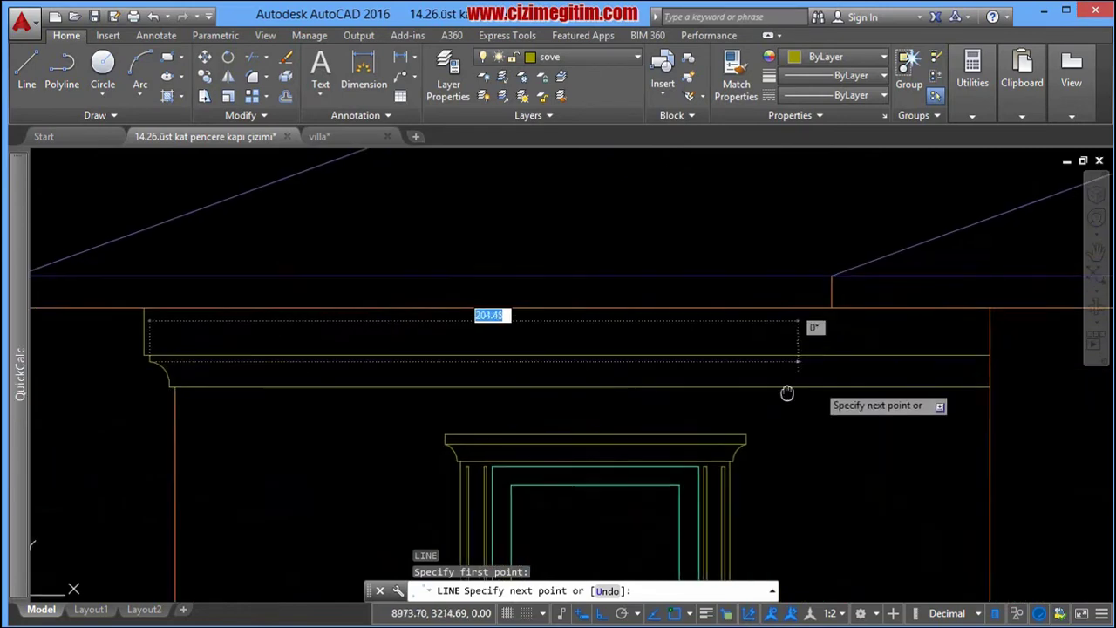
{"action": "scroll", "coordinate": [761, 377], "scroll_direction": "up", "scroll_amount": 1}
{"action": "right_click", "coordinate": [776, 366]}
{"action": "left_click", "coordinate": [787, 381]}
{"action": "scroll", "coordinate": [810, 391], "scroll_direction": "down", "scroll_amount": 3}
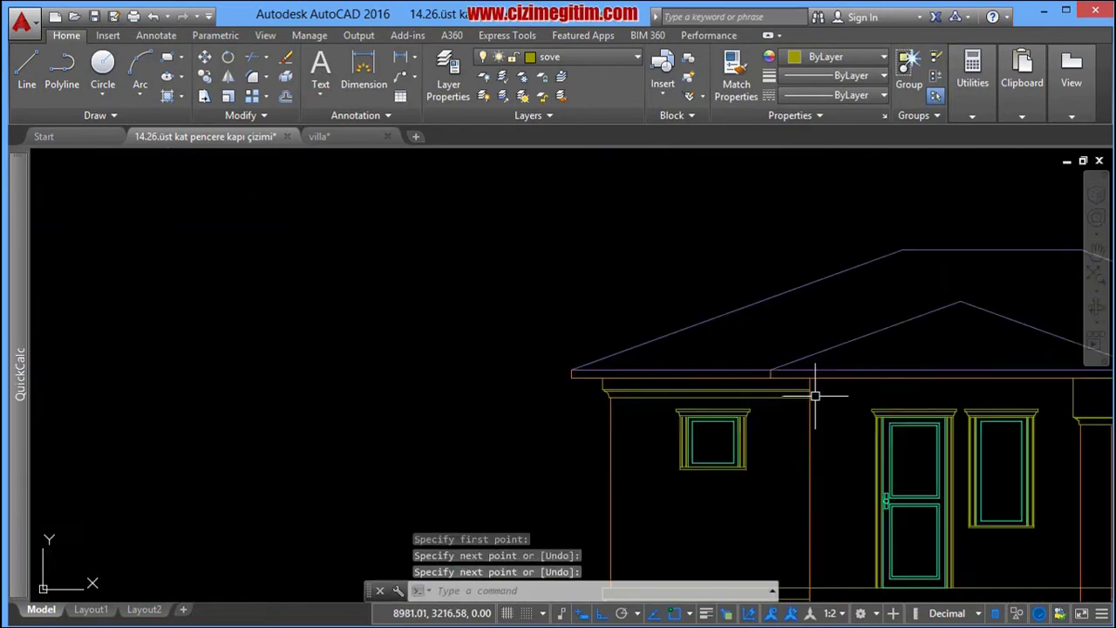
{"action": "scroll", "coordinate": [837, 397], "scroll_direction": "up", "scroll_amount": 1}
{"action": "scroll", "coordinate": [892, 405], "scroll_direction": "up", "scroll_amount": 1}
{"action": "mouse_move", "coordinate": [892, 404]}
{"action": "middle_mouse_down"}
{"action": "mouse_move", "coordinate": [810, 375]}
{"action": "mouse_move", "coordinate": [801, 336]}
{"action": "middle_mouse_up"}
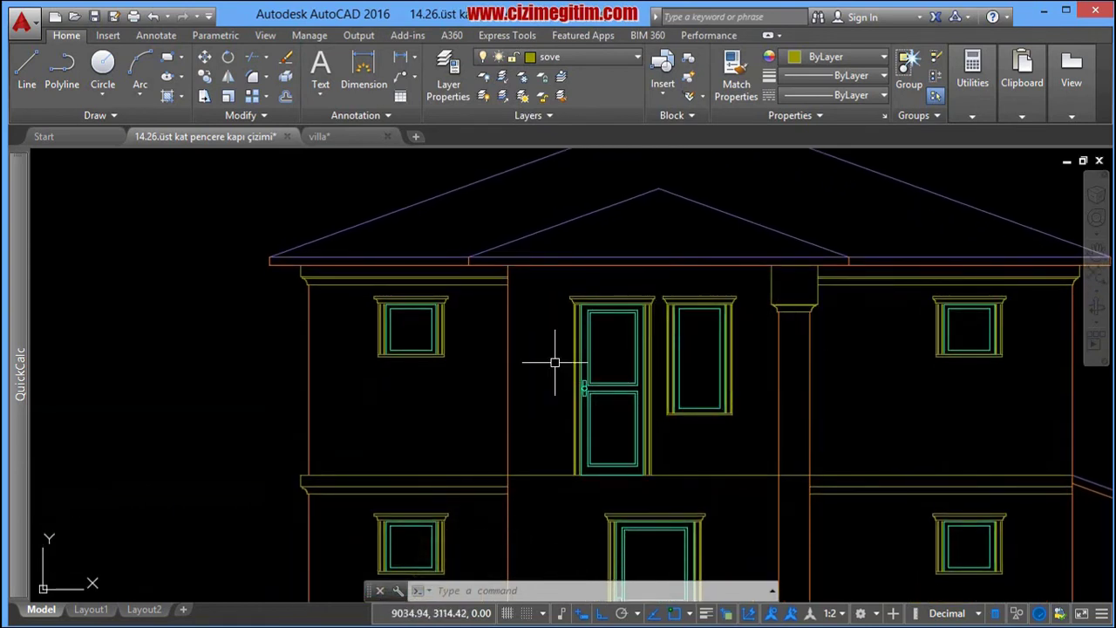
{"action": "middle_click_drag", "start_coordinate": [707, 255], "coordinate": [716, 276]}
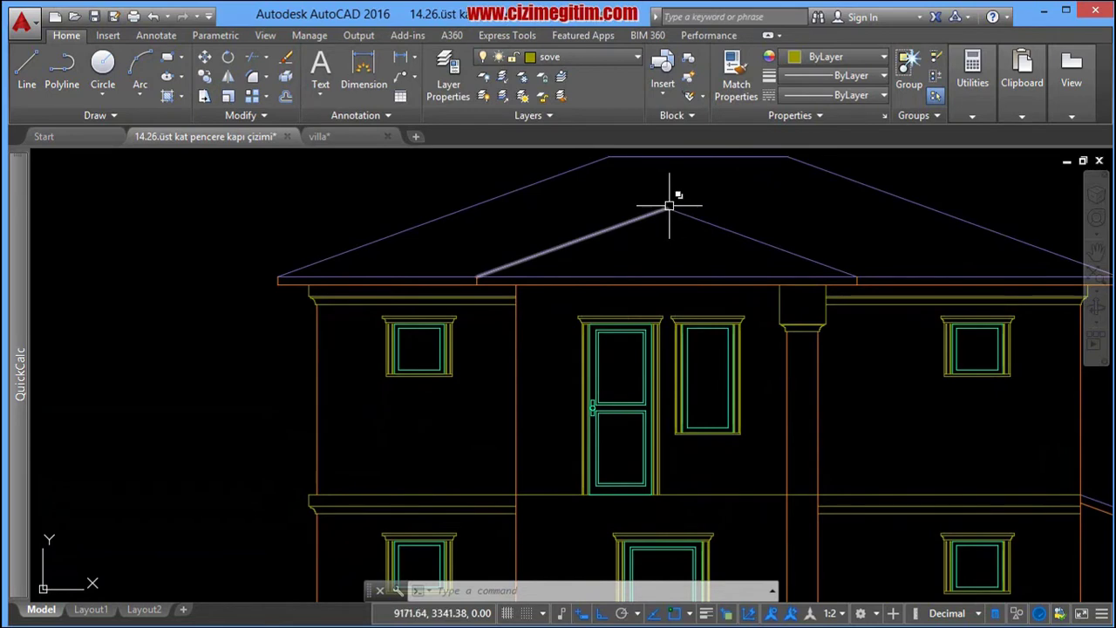
Step: Mirror the capital and column line about a vertical axis through the roof apex, keeping the originals
{"action": "left_click", "coordinate": [760, 270]}
{"action": "left_click", "coordinate": [844, 335]}
{"action": "left_click", "coordinate": [802, 378]}
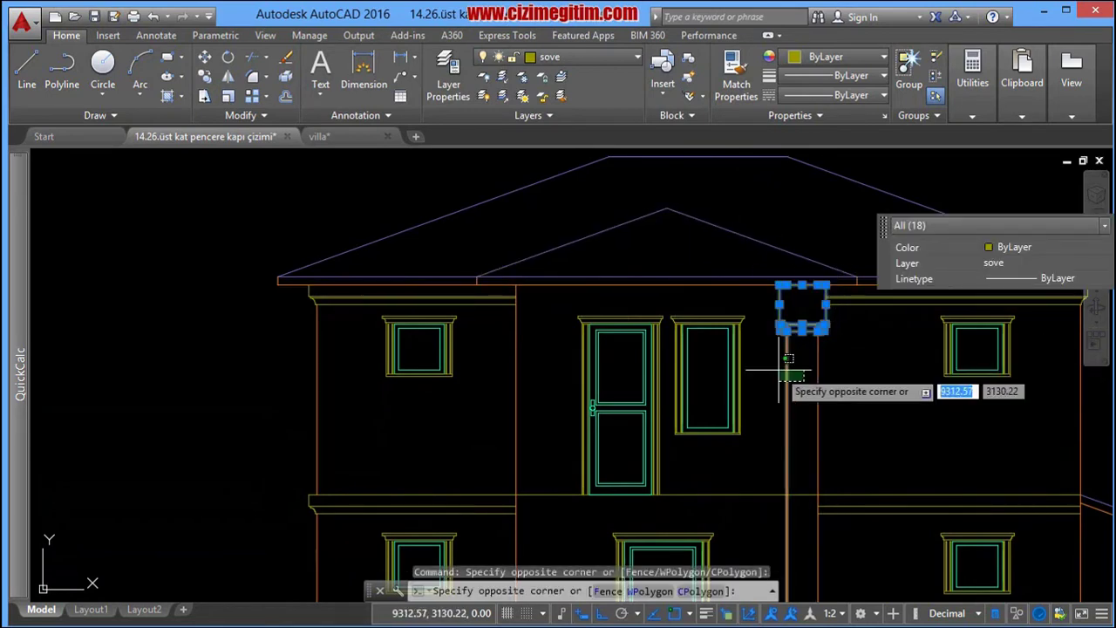
{"action": "left_click", "coordinate": [785, 377]}
{"action": "scroll", "coordinate": [776, 370], "scroll_direction": "down", "scroll_amount": 5}
{"action": "scroll", "coordinate": [749, 349], "scroll_direction": "up", "scroll_amount": 2}
{"action": "scroll", "coordinate": [707, 320], "scroll_direction": "up", "scroll_amount": 3}
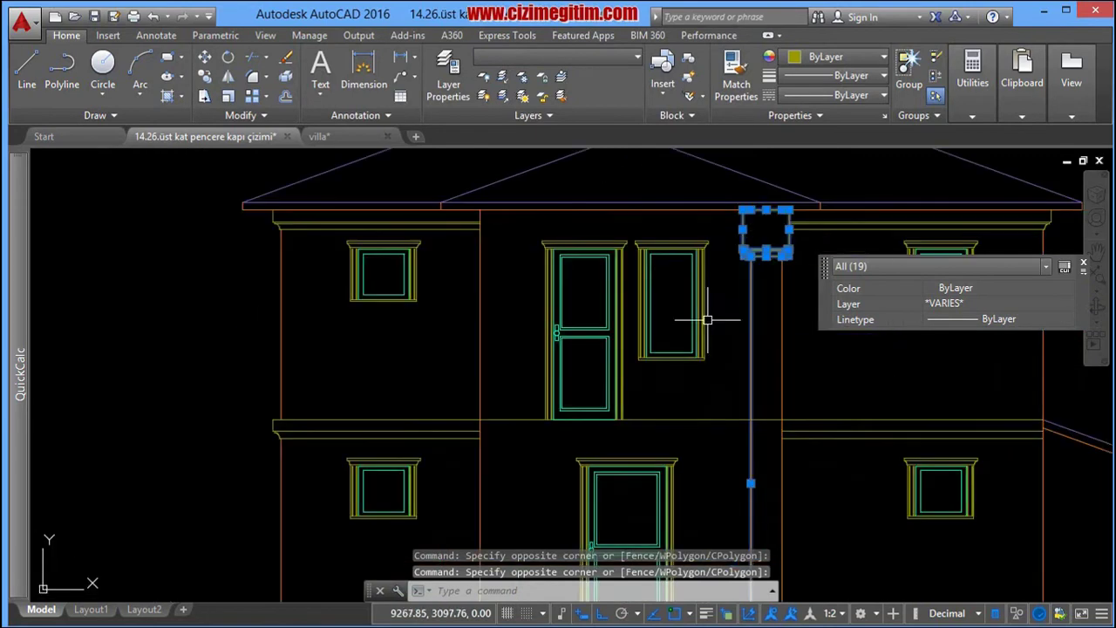
{"action": "type", "text": "i"}
{"action": "key", "text": "Return"}
{"action": "scroll", "coordinate": [720, 344], "scroll_direction": "down", "scroll_amount": 2}
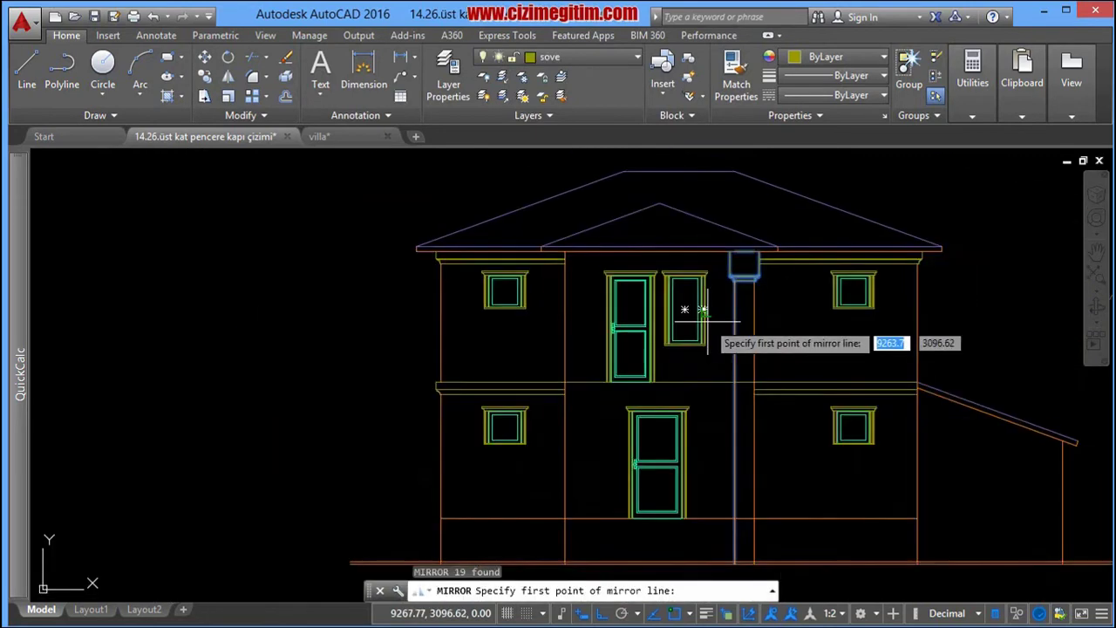
{"action": "scroll", "coordinate": [705, 262], "scroll_direction": "down", "scroll_amount": 1}
{"action": "scroll", "coordinate": [688, 261], "scroll_direction": "up", "scroll_amount": 3}
{"action": "left_click", "coordinate": [663, 251]}
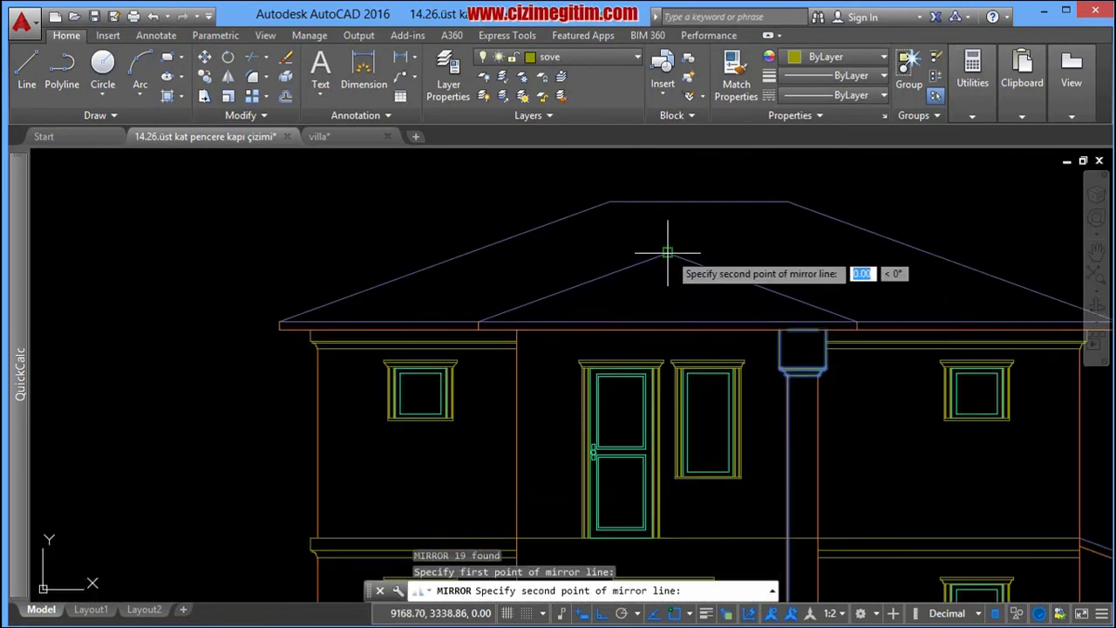
{"action": "scroll", "coordinate": [669, 286], "scroll_direction": "up", "scroll_amount": 2}
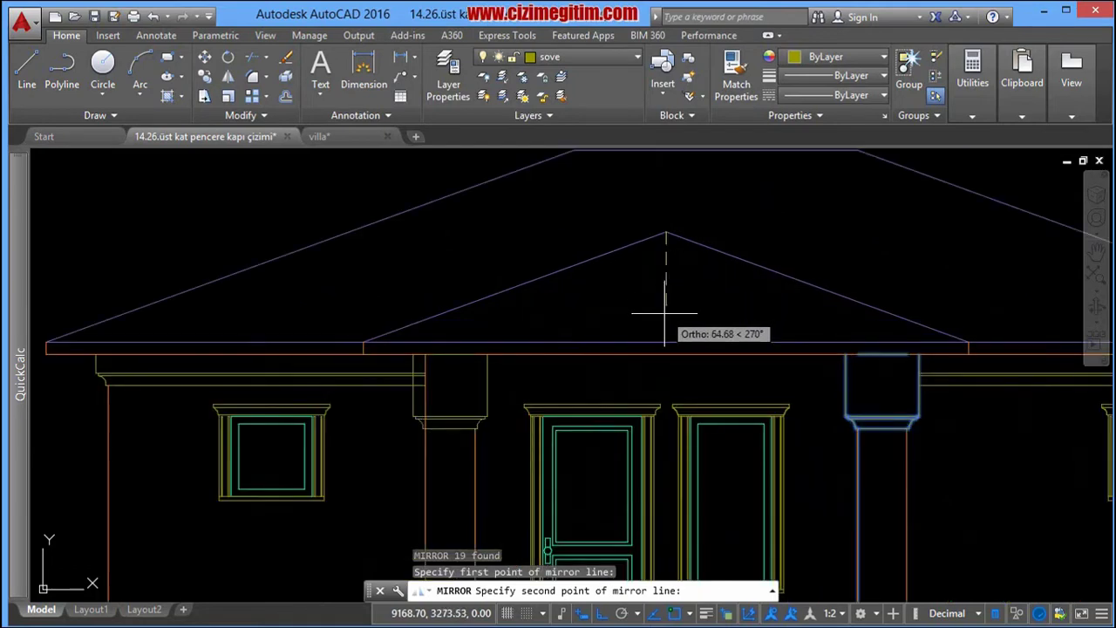
{"action": "left_click", "coordinate": [664, 322]}
{"action": "right_click", "coordinate": [665, 323]}
{"action": "left_click", "coordinate": [689, 333]}
Step: Stretch the new column's edge line so its top meets the capital's underside
{"action": "scroll", "coordinate": [602, 332], "scroll_direction": "up", "scroll_amount": 3}
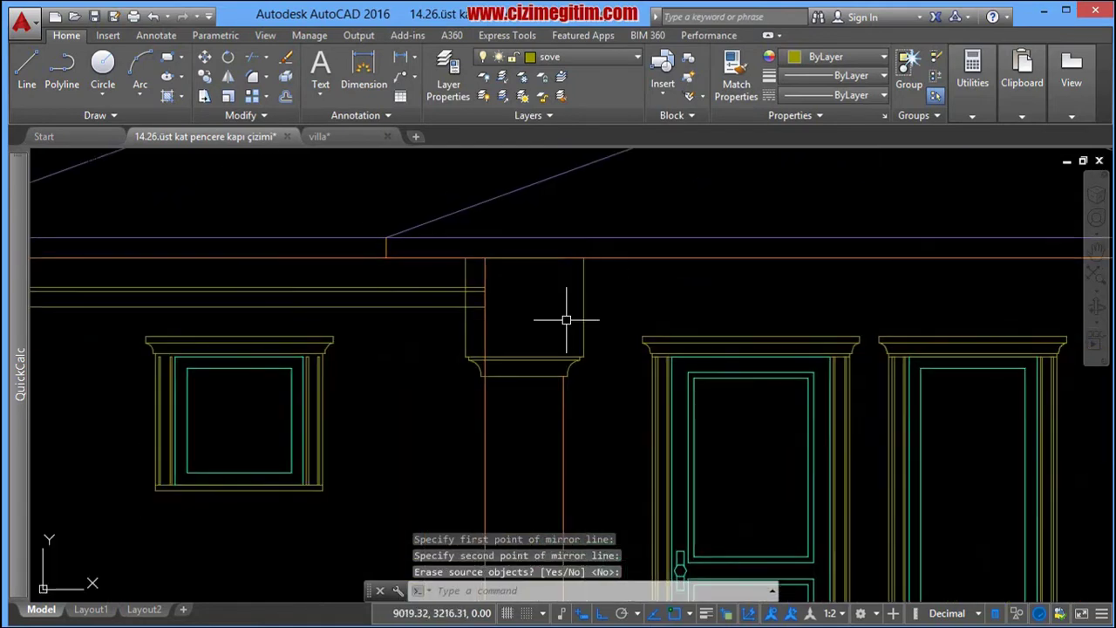
{"action": "scroll", "coordinate": [575, 312], "scroll_direction": "up", "scroll_amount": 1}
{"action": "middle_click_drag", "start_coordinate": [584, 309], "coordinate": [587, 307]}
{"action": "left_click", "coordinate": [534, 258]}
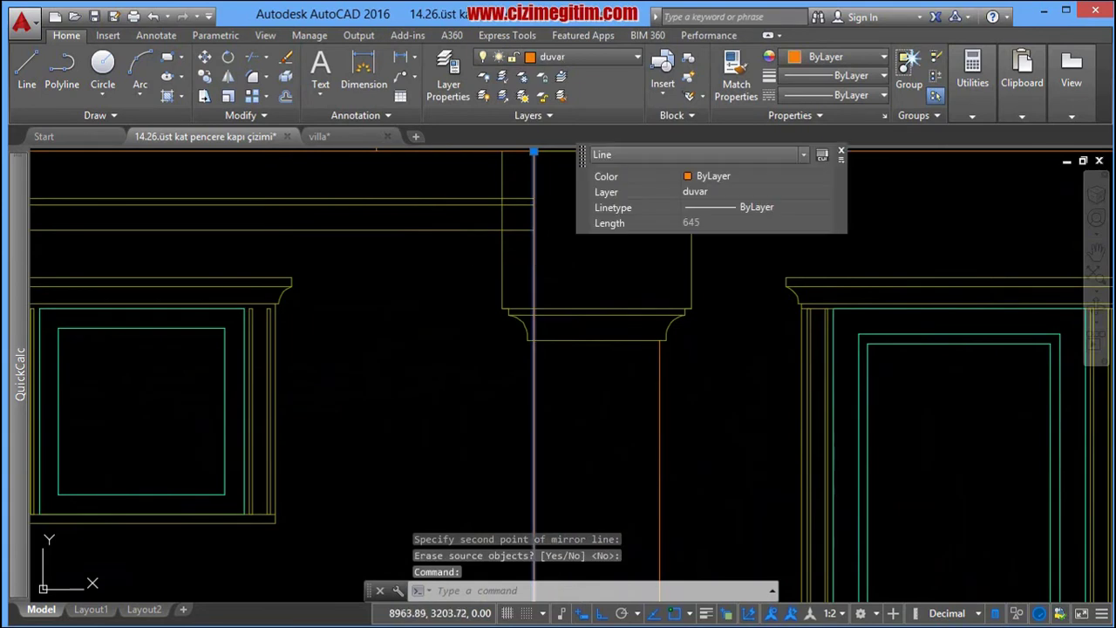
{"action": "middle_click_drag", "start_coordinate": [518, 183], "coordinate": [509, 229]}
{"action": "left_click", "coordinate": [524, 195]}
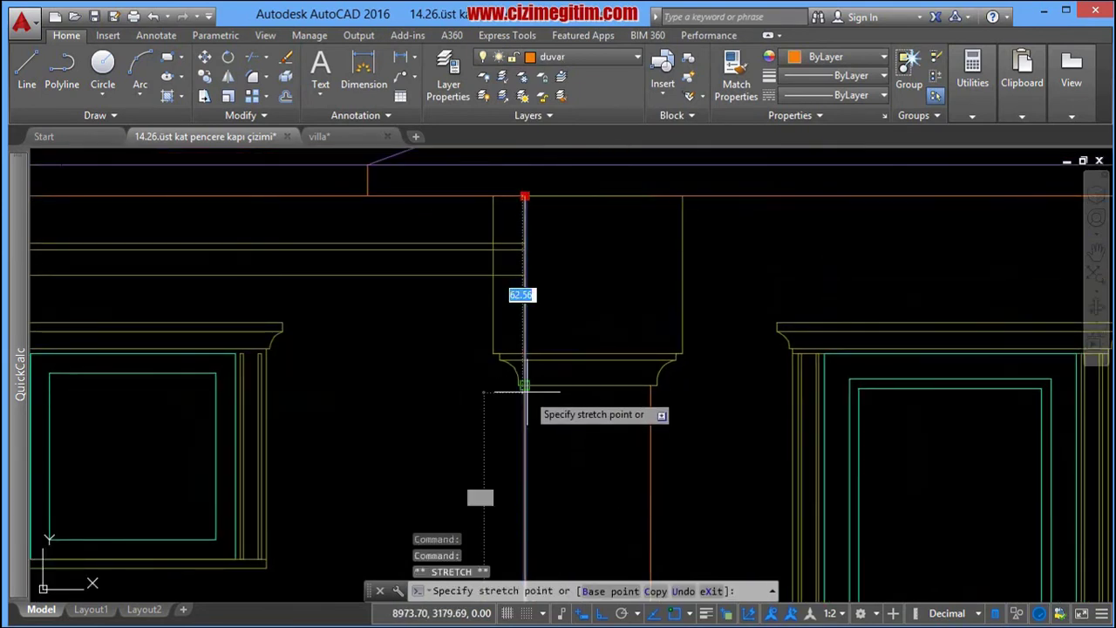
{"action": "left_click", "coordinate": [524, 381]}
{"action": "scroll", "coordinate": [602, 461], "scroll_direction": "down", "scroll_amount": 2}
{"action": "middle_click_drag", "start_coordinate": [602, 462], "coordinate": [607, 416]}
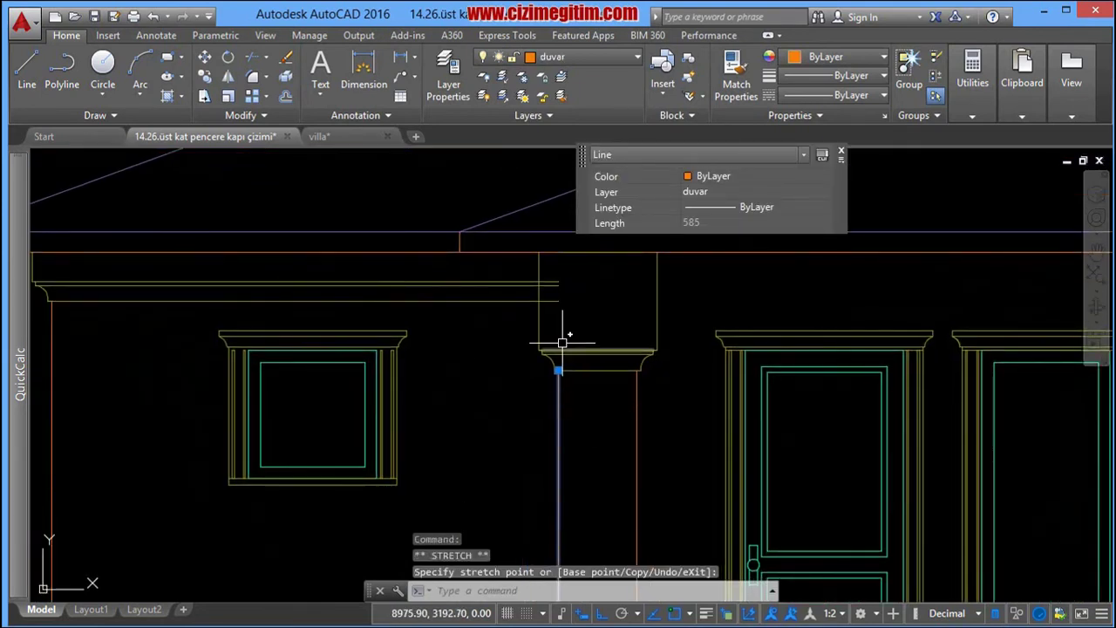
{"action": "key", "text": "Escape"}
{"action": "type", "text": "tr"}
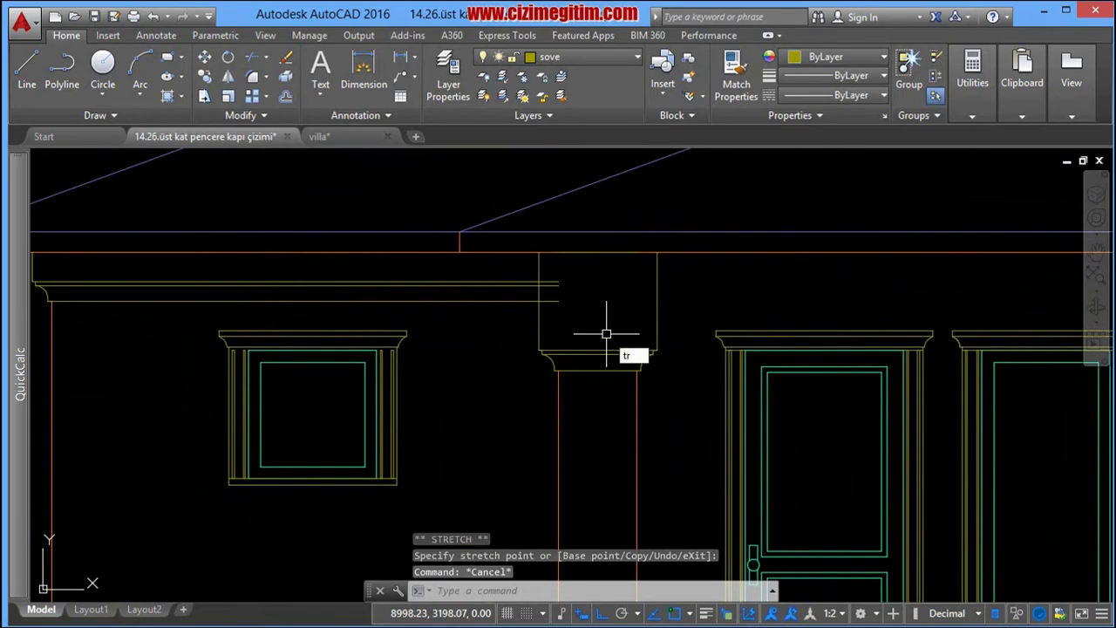
Step: Trim the cornice ends that run inside the new column
{"action": "key", "text": "Return"}
{"action": "key", "text": "Return"}
{"action": "left_click", "coordinate": [590, 323]}
{"action": "left_click", "coordinate": [526, 257]}
{"action": "right_click", "coordinate": [624, 324]}
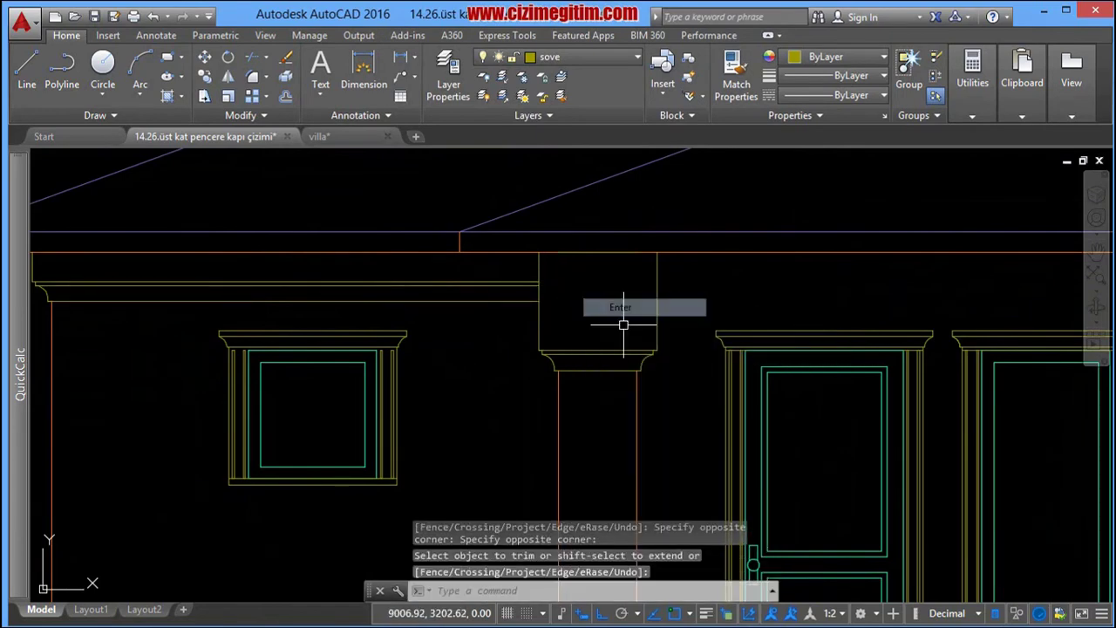
{"action": "scroll", "coordinate": [623, 325], "scroll_direction": "down", "scroll_amount": 3}
{"action": "scroll", "coordinate": [736, 307], "scroll_direction": "down", "scroll_amount": 1}
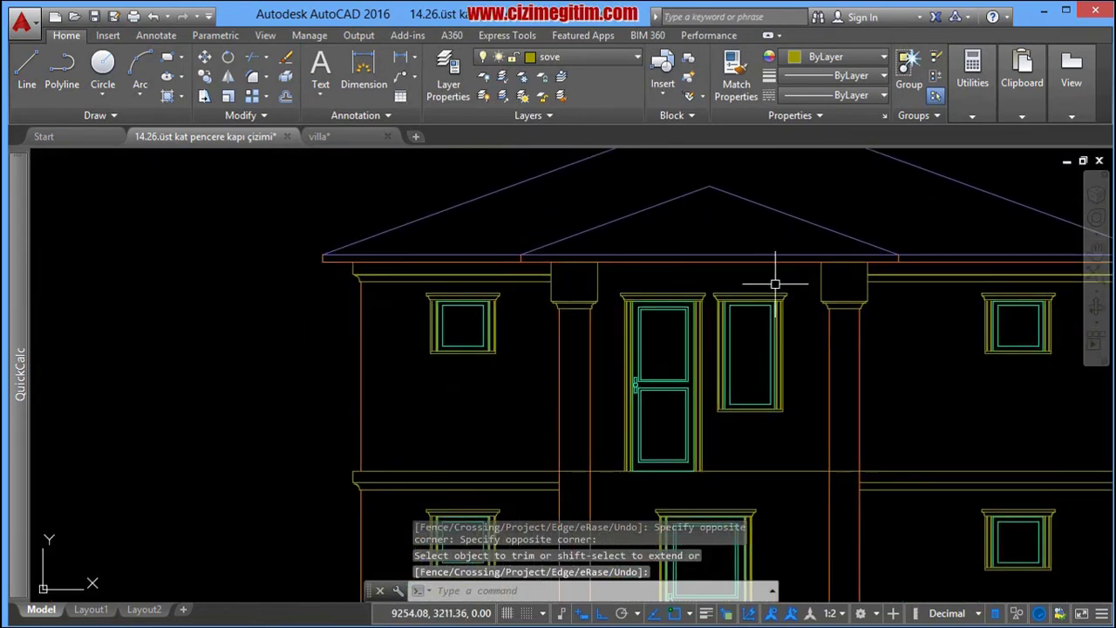
{"action": "scroll", "coordinate": [775, 282], "scroll_direction": "down", "scroll_amount": 3}
{"action": "scroll", "coordinate": [678, 314], "scroll_direction": "up", "scroll_amount": 2}
{"action": "scroll", "coordinate": [691, 323], "scroll_direction": "up", "scroll_amount": 1}
{"action": "scroll", "coordinate": [690, 323], "scroll_direction": "down", "scroll_amount": 1}
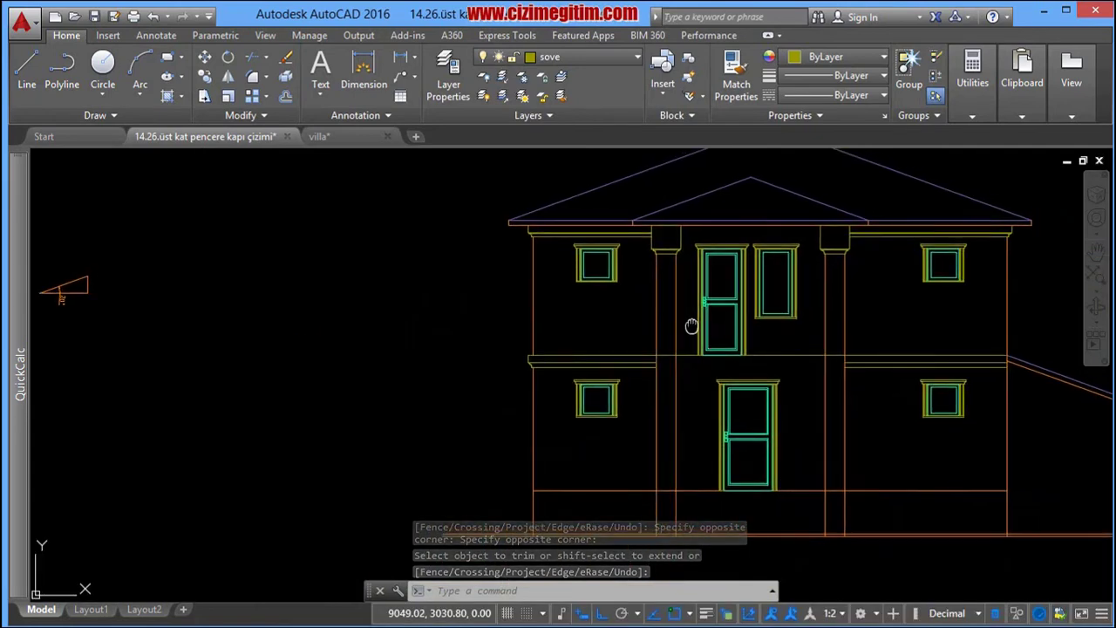
{"action": "scroll", "coordinate": [685, 323], "scroll_direction": "down", "scroll_amount": 1}
{"action": "scroll", "coordinate": [673, 323], "scroll_direction": "down", "scroll_amount": 1}
{"action": "scroll", "coordinate": [690, 331], "scroll_direction": "down", "scroll_amount": 2}
{"action": "scroll", "coordinate": [711, 365], "scroll_direction": "down", "scroll_amount": 3}
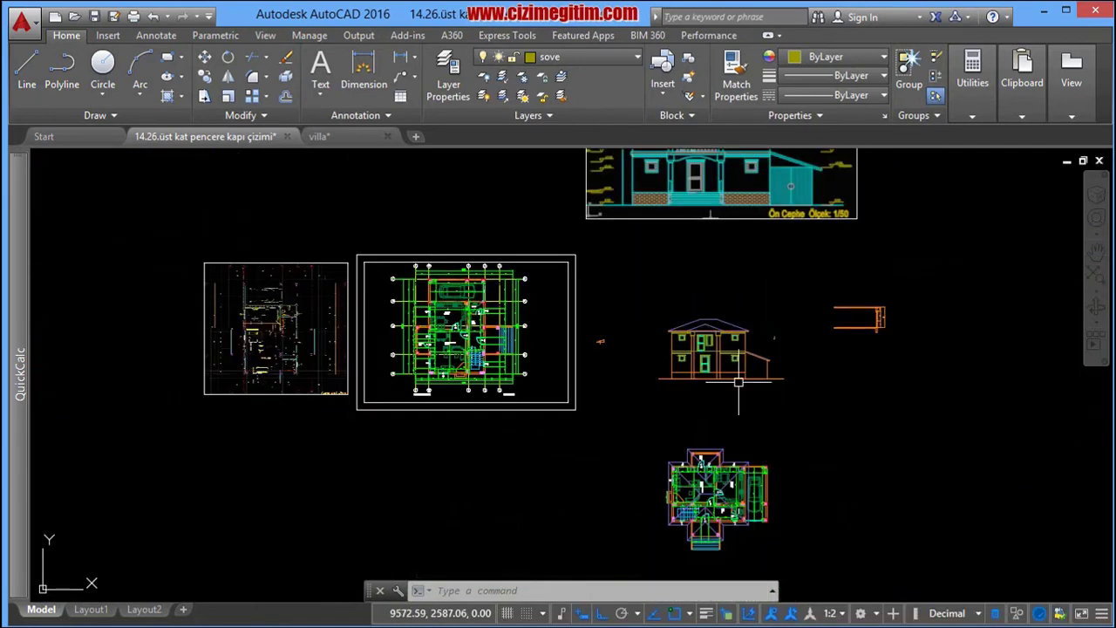
{"action": "scroll", "coordinate": [689, 314], "scroll_direction": "down", "scroll_amount": 1}
{"action": "scroll", "coordinate": [671, 292], "scroll_direction": "up", "scroll_amount": 1}
{"action": "scroll", "coordinate": [664, 284], "scroll_direction": "up", "scroll_amount": 1}
{"action": "scroll", "coordinate": [665, 284], "scroll_direction": "up", "scroll_amount": 2}
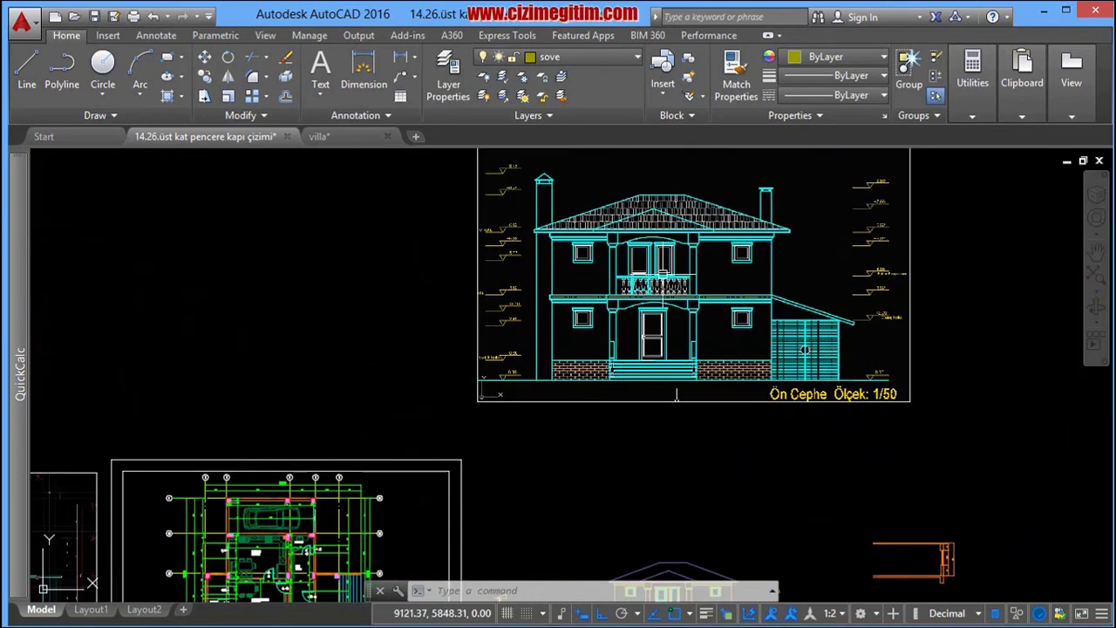
{"action": "scroll", "coordinate": [627, 274], "scroll_direction": "up", "scroll_amount": 2}
{"action": "scroll", "coordinate": [599, 268], "scroll_direction": "down", "scroll_amount": 1}
{"action": "scroll", "coordinate": [575, 230], "scroll_direction": "up", "scroll_amount": 4}
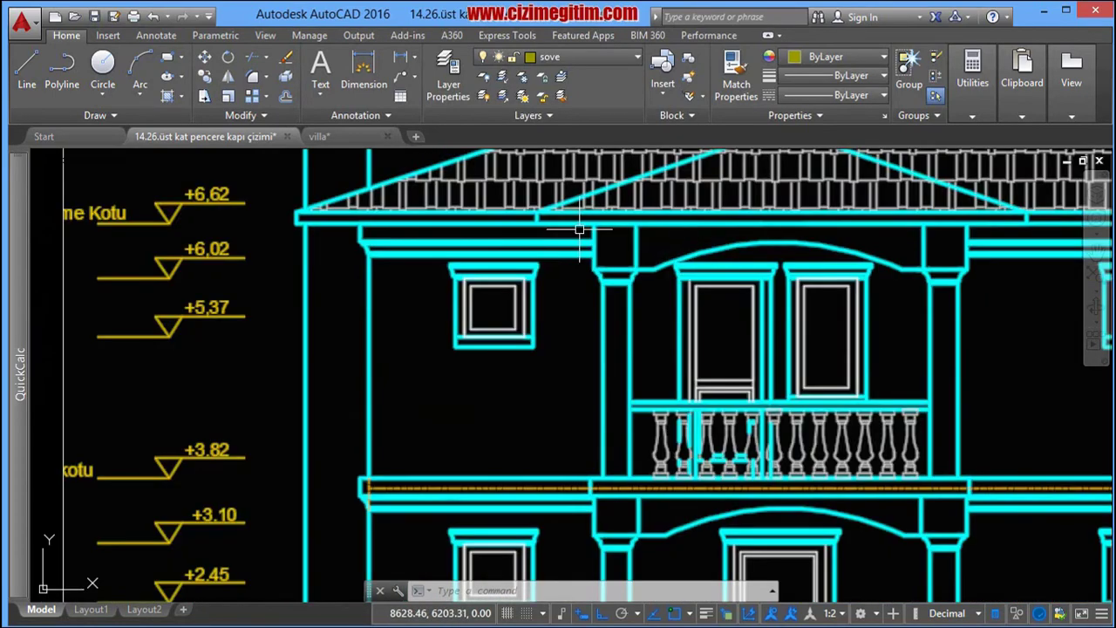
{"action": "middle_click_drag", "start_coordinate": [854, 318], "coordinate": [801, 131]}
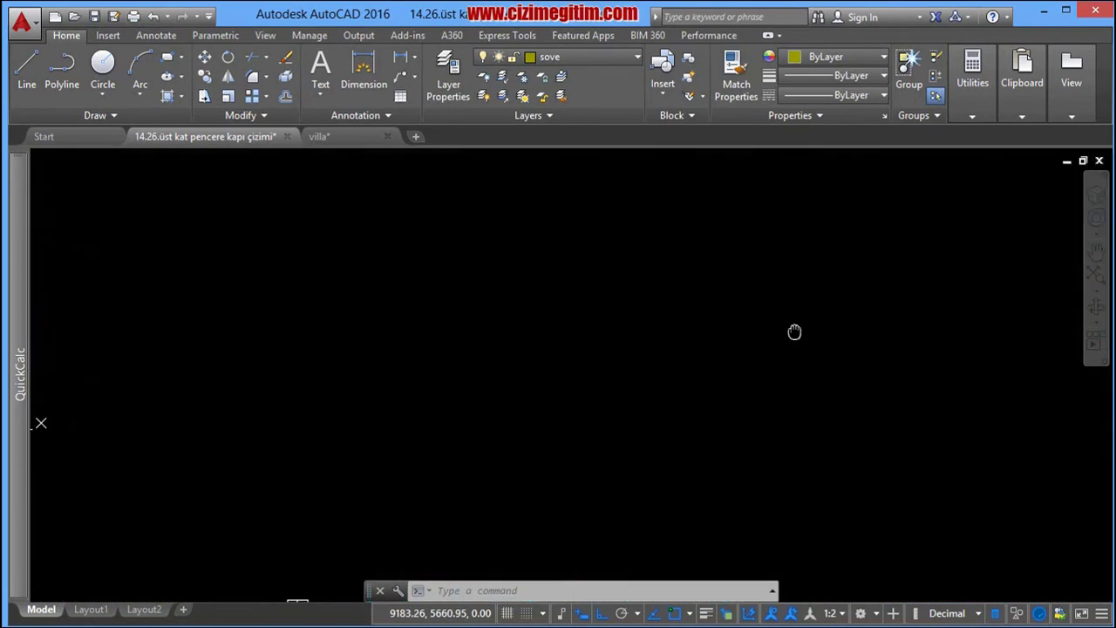
{"action": "scroll", "coordinate": [657, 344], "scroll_direction": "down", "scroll_amount": 2}
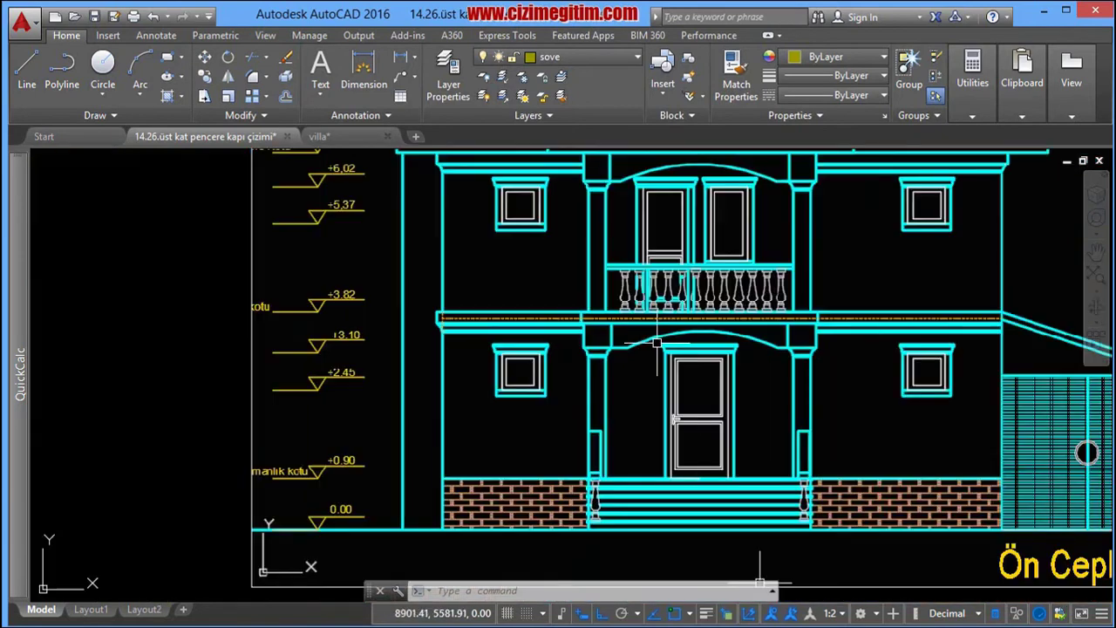
{"action": "scroll", "coordinate": [656, 383], "scroll_direction": "down", "scroll_amount": 3}
Step: Clear the accidentally picked roof line and window-select the left upper column capital
{"action": "middle_click_drag", "start_coordinate": [687, 449], "coordinate": [648, 291]}
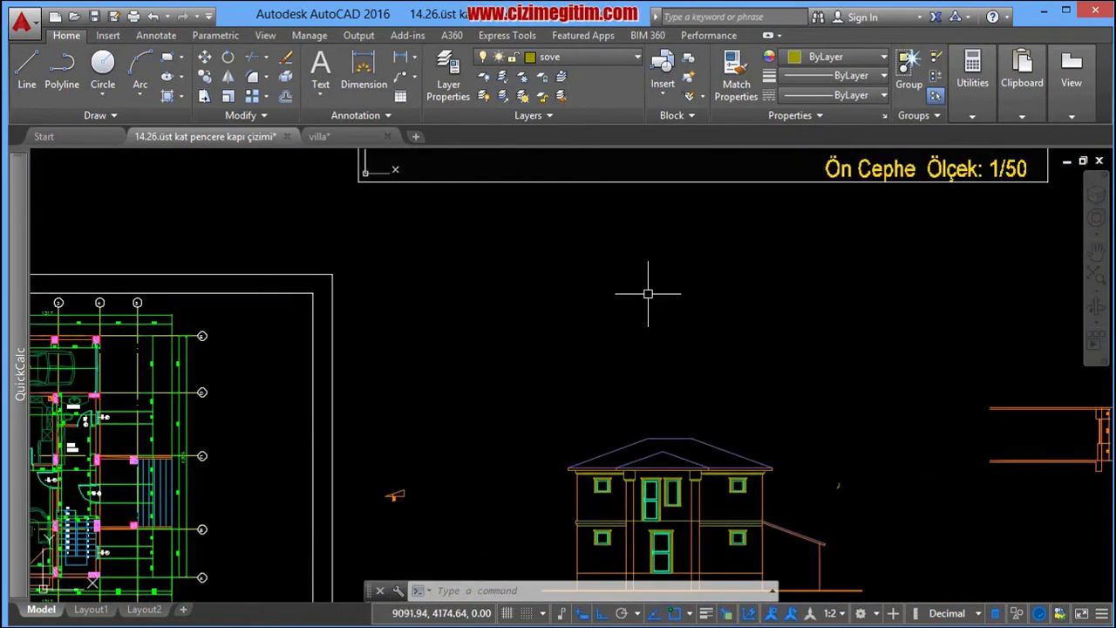
{"action": "scroll", "coordinate": [655, 397], "scroll_direction": "up", "scroll_amount": 2}
{"action": "middle_click_drag", "start_coordinate": [655, 397], "coordinate": [660, 311]}
{"action": "scroll", "coordinate": [590, 306], "scroll_direction": "up", "scroll_amount": 2}
{"action": "scroll", "coordinate": [543, 306], "scroll_direction": "up", "scroll_amount": 2}
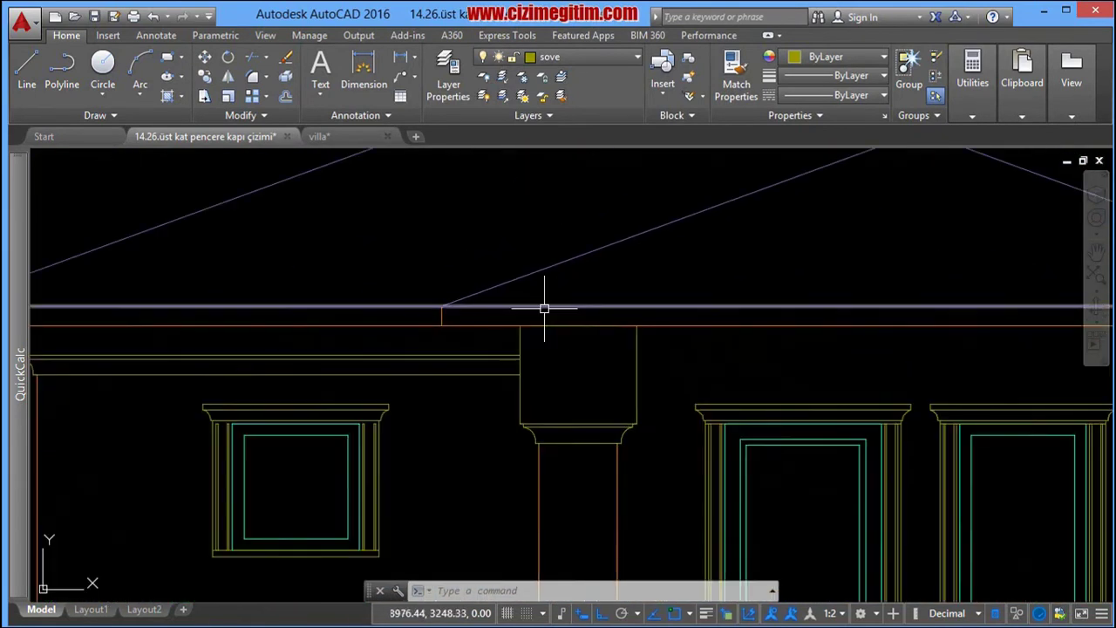
{"action": "scroll", "coordinate": [519, 299], "scroll_direction": "down", "scroll_amount": 1}
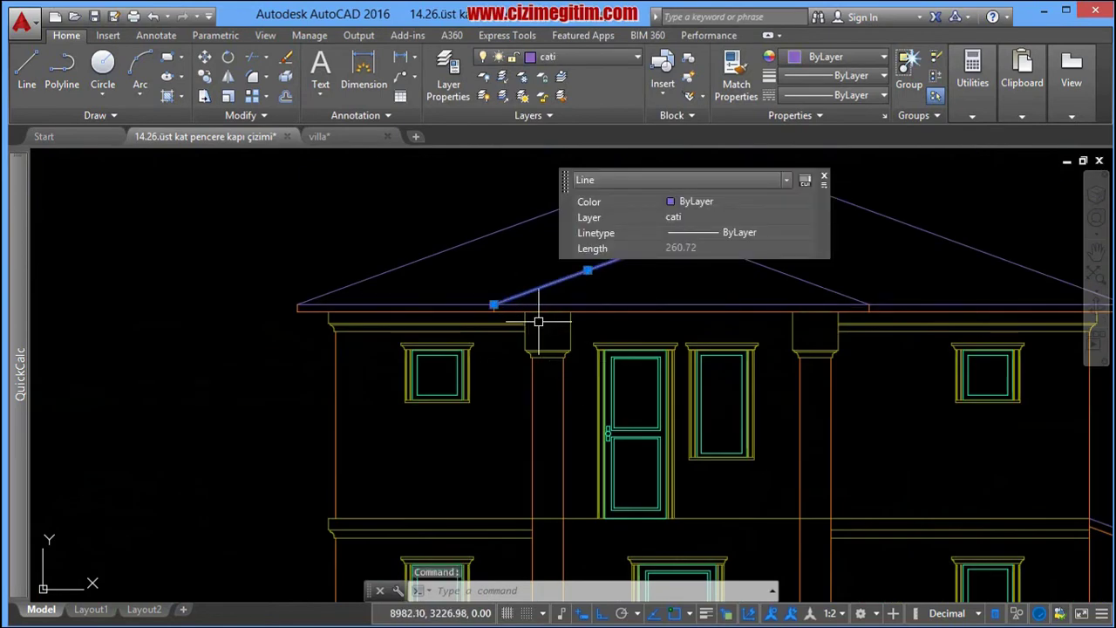
{"action": "key", "text": "Escape"}
{"action": "scroll", "coordinate": [523, 306], "scroll_direction": "up", "scroll_amount": 2}
{"action": "left_click", "coordinate": [514, 292]}
{"action": "left_click", "coordinate": [611, 396]}
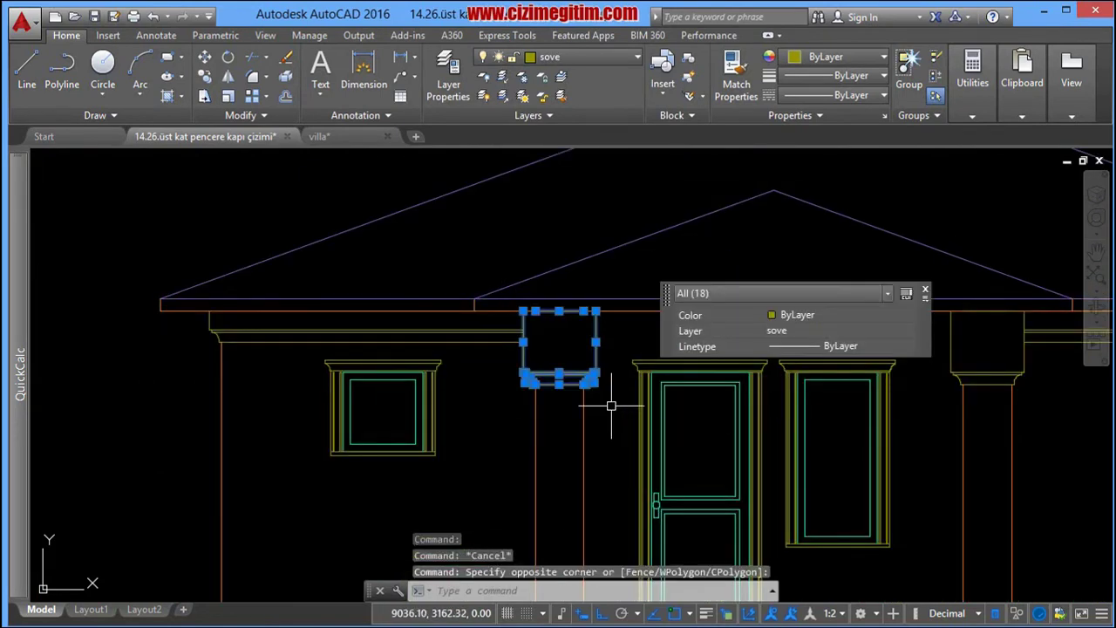
Step: Add the right upper column capital to the selection
{"action": "middle_click_drag", "start_coordinate": [610, 403], "coordinate": [369, 379]}
{"action": "scroll", "coordinate": [514, 333], "scroll_direction": "down", "scroll_amount": 1}
{"action": "middle_click_drag", "start_coordinate": [513, 334], "coordinate": [426, 273]}
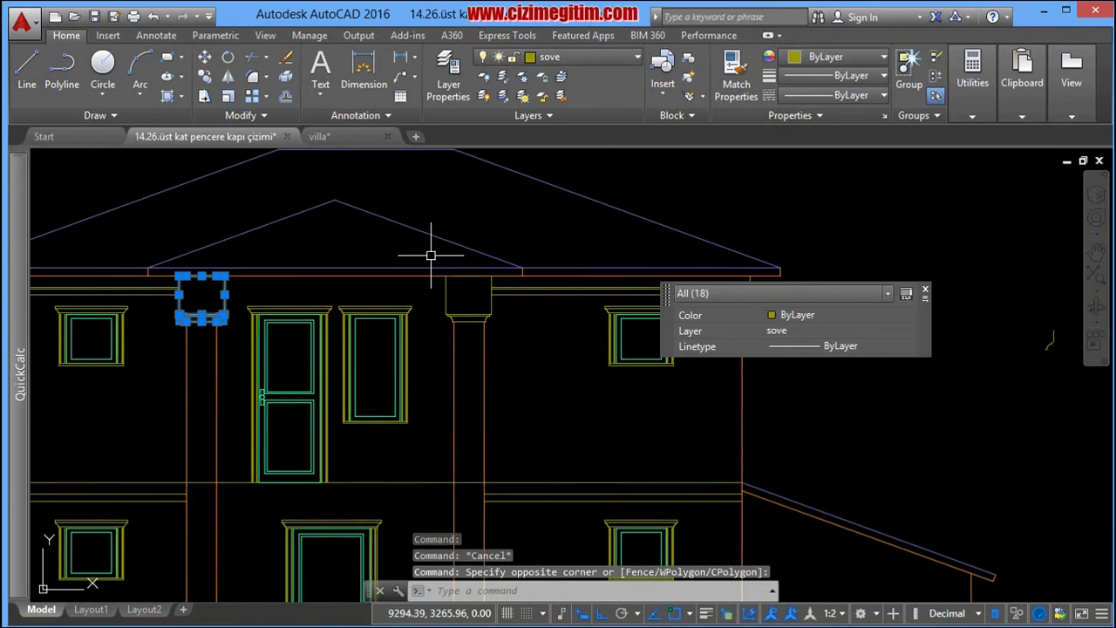
{"action": "left_click", "coordinate": [431, 256]}
{"action": "left_click", "coordinate": [523, 391]}
{"action": "scroll", "coordinate": [500, 375], "scroll_direction": "down", "scroll_amount": 3}
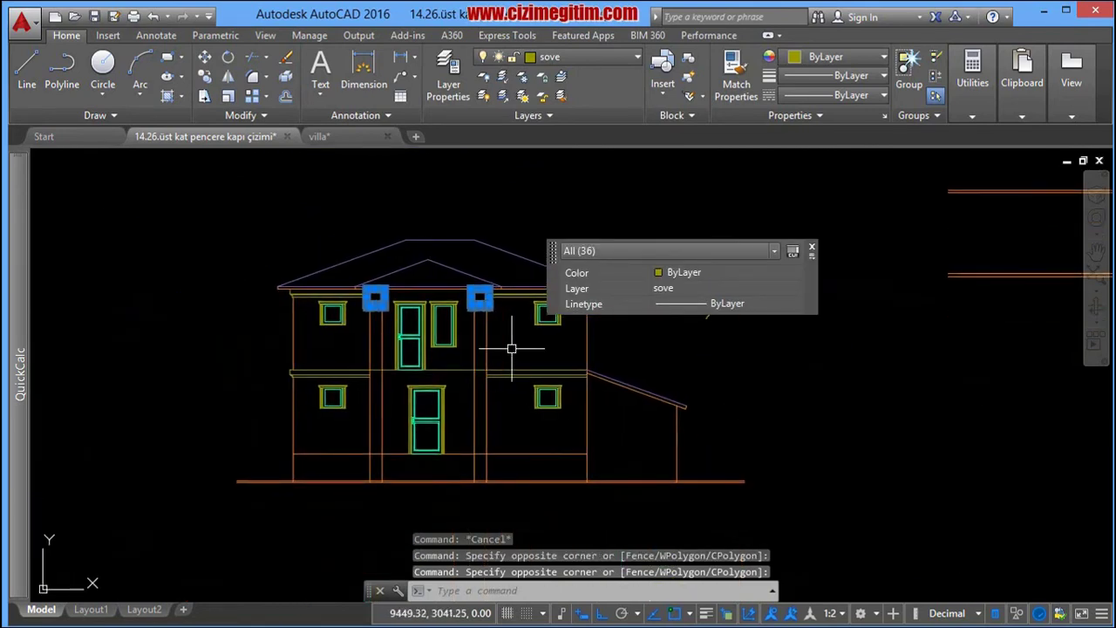
{"action": "right_click", "coordinate": [512, 348]}
Step: Copy both capitals from the capital top down onto the ground-floor column tops
{"action": "left_click", "coordinate": [601, 461]}
{"action": "scroll", "coordinate": [472, 321], "scroll_direction": "up", "scroll_amount": 2}
{"action": "scroll", "coordinate": [453, 261], "scroll_direction": "up", "scroll_amount": 2}
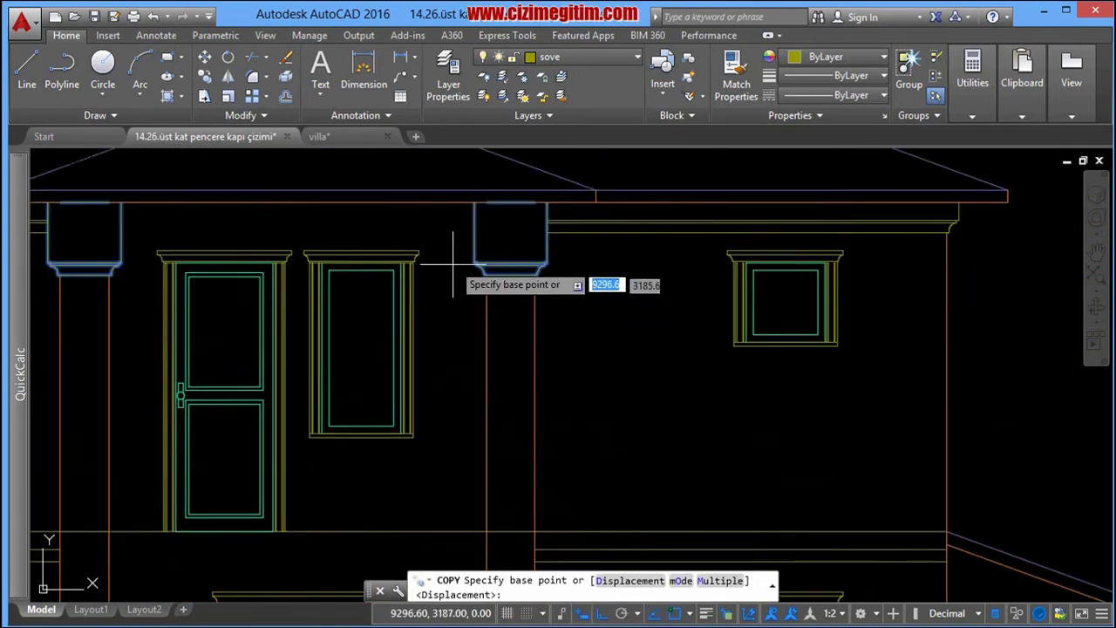
{"action": "left_click", "coordinate": [474, 200]}
{"action": "scroll", "coordinate": [476, 253], "scroll_direction": "down", "scroll_amount": 3}
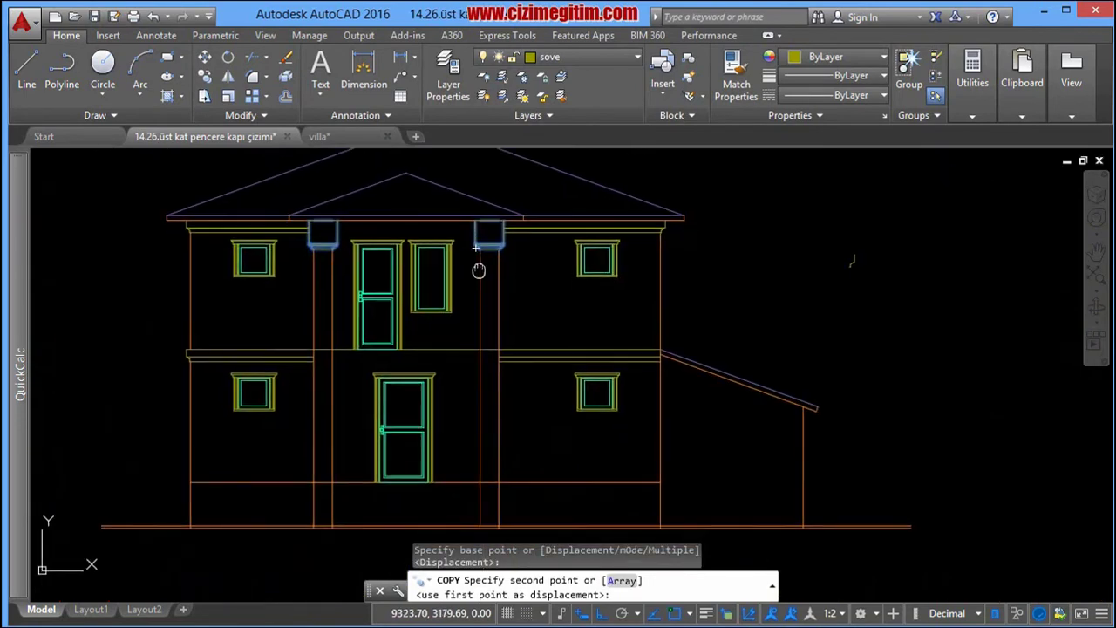
{"action": "scroll", "coordinate": [478, 349], "scroll_direction": "up", "scroll_amount": 2}
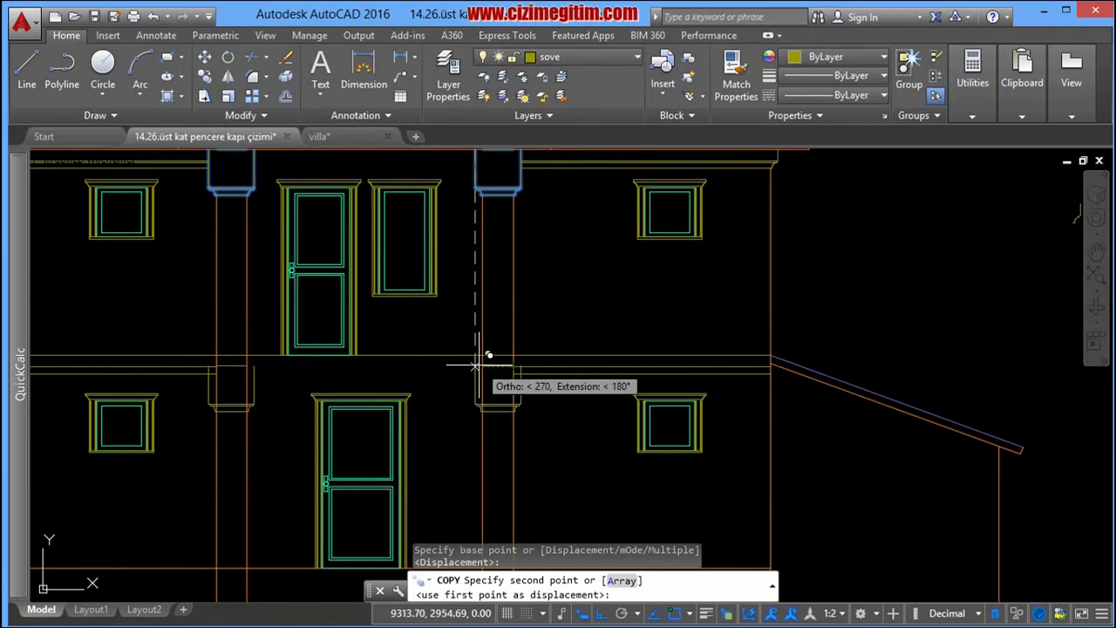
{"action": "left_click", "coordinate": [475, 365]}
{"action": "scroll", "coordinate": [505, 361], "scroll_direction": "up", "scroll_amount": 2}
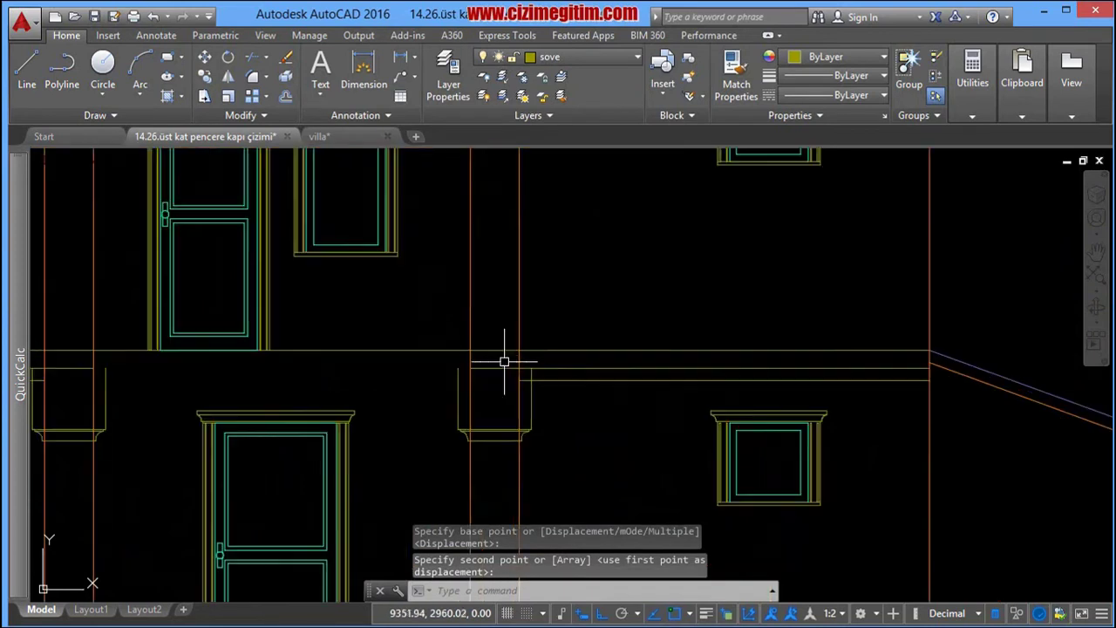
{"action": "scroll", "coordinate": [523, 357], "scroll_direction": "up", "scroll_amount": 2}
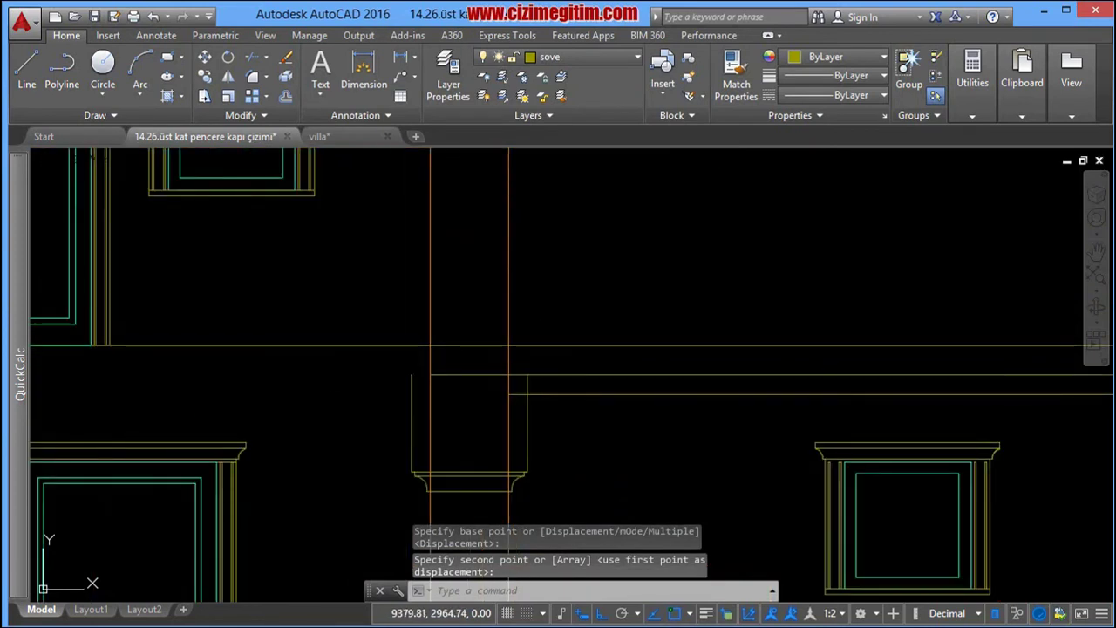
{"action": "type", "text": "di"}
{"action": "key", "text": "Return"}
Step: Measure from the cornice line to the copied capital top, reading a 15-unit gap
{"action": "left_click", "coordinate": [526, 375]}
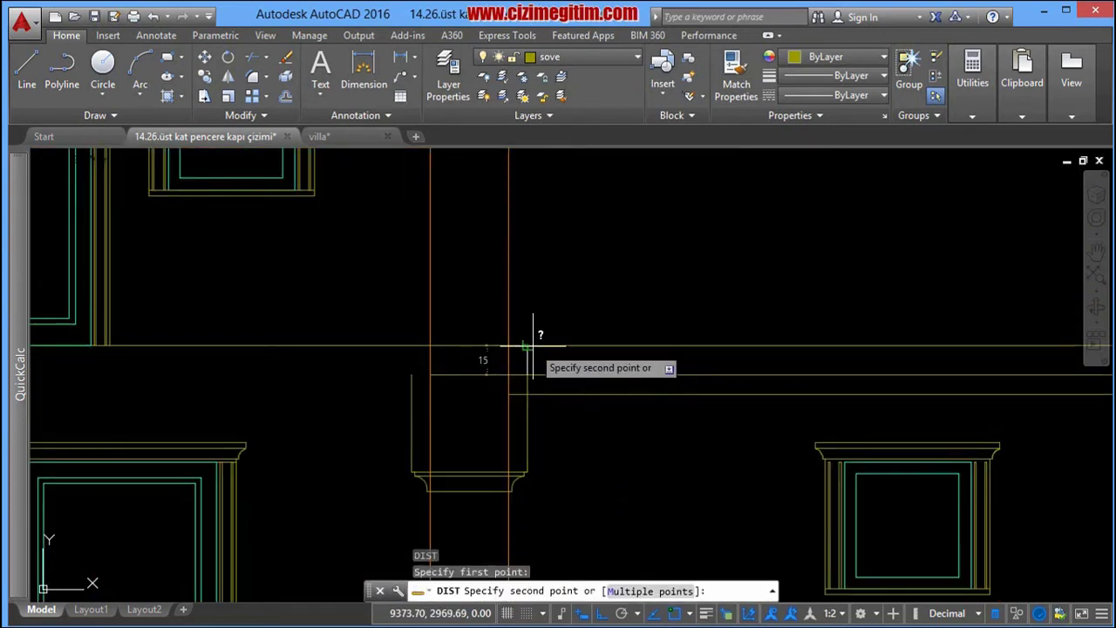
{"action": "left_click", "coordinate": [532, 346]}
{"action": "scroll", "coordinate": [456, 387], "scroll_direction": "down", "scroll_amount": 3}
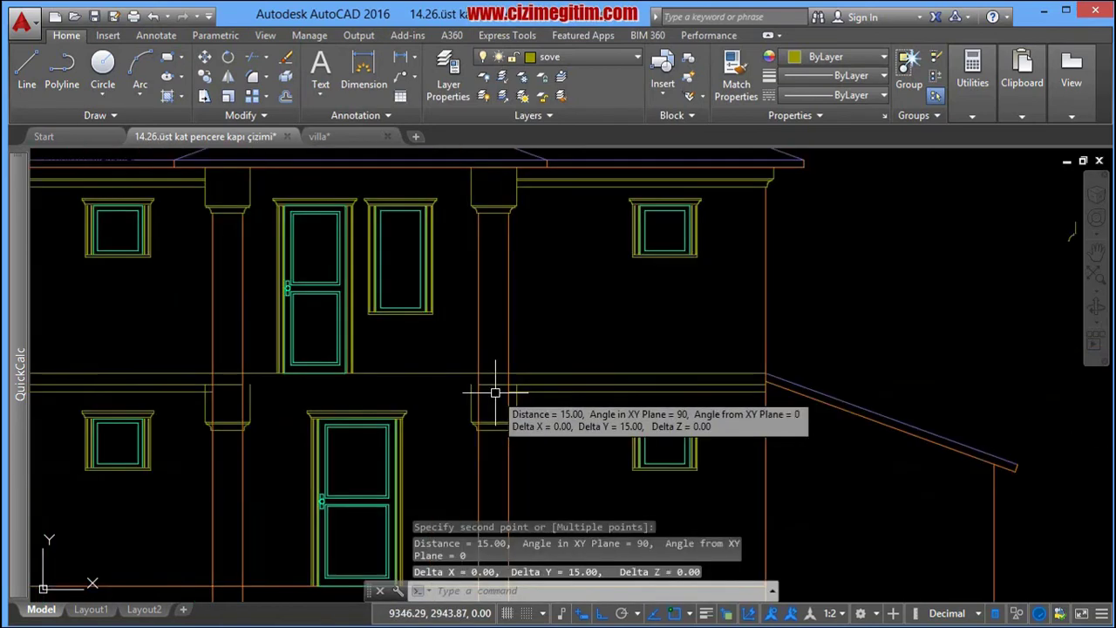
{"action": "middle_click_drag", "start_coordinate": [456, 387], "coordinate": [550, 349]}
{"action": "scroll", "coordinate": [328, 369], "scroll_direction": "up", "scroll_amount": 3}
Step: Window-select the left lower capital on the ground floor
{"action": "left_click", "coordinate": [262, 316]}
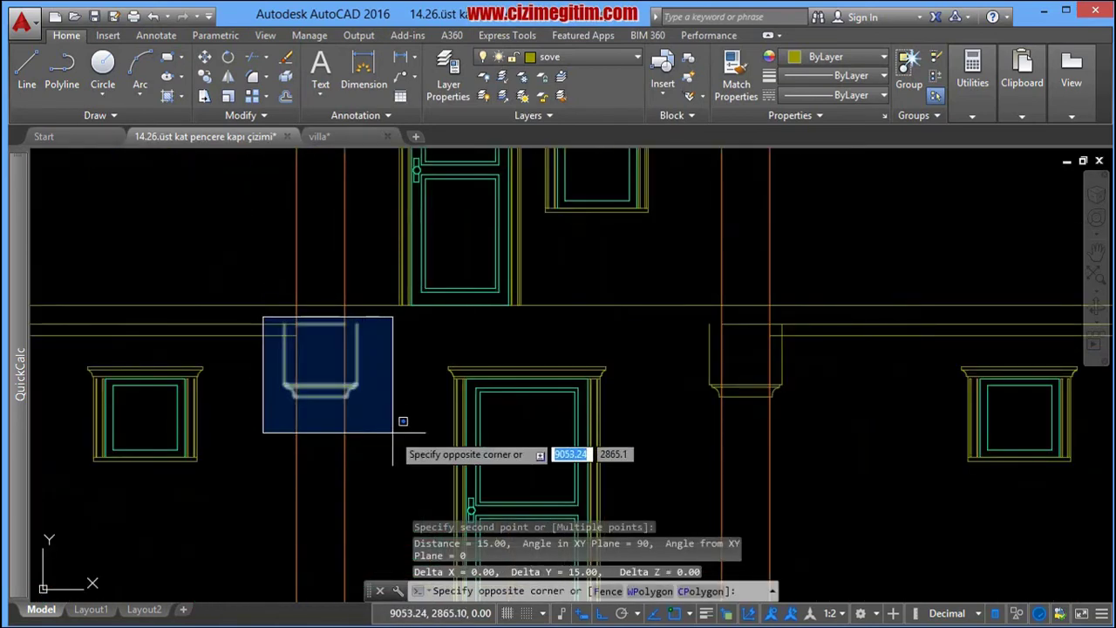
{"action": "scroll", "coordinate": [393, 432], "scroll_direction": "down", "scroll_amount": 2}
{"action": "middle_click_drag", "start_coordinate": [393, 430], "coordinate": [433, 517]}
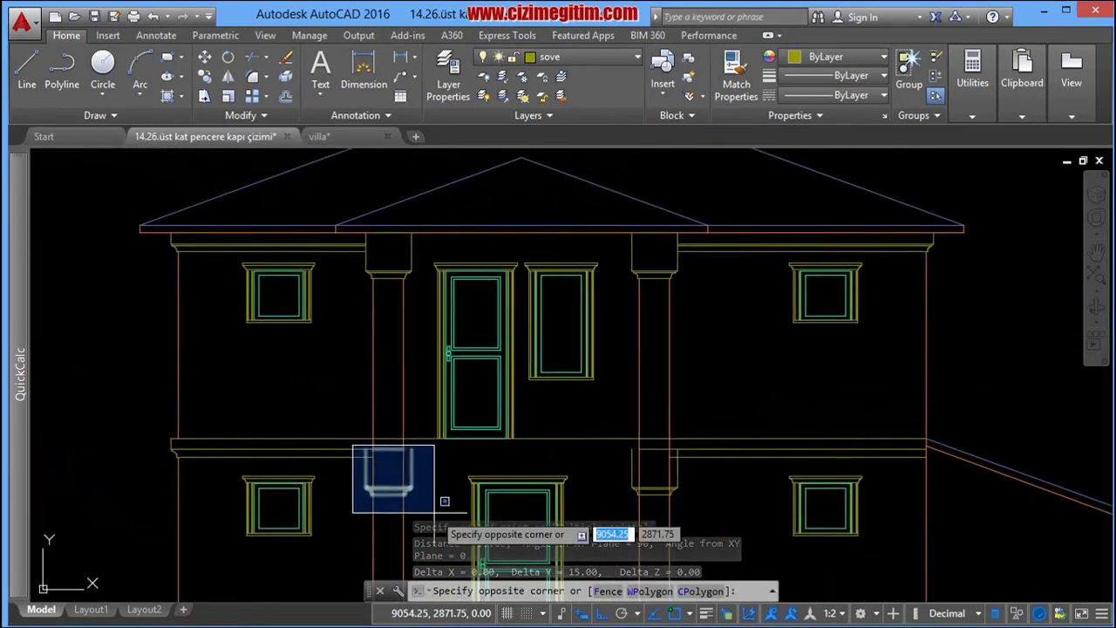
{"action": "left_click", "coordinate": [420, 497]}
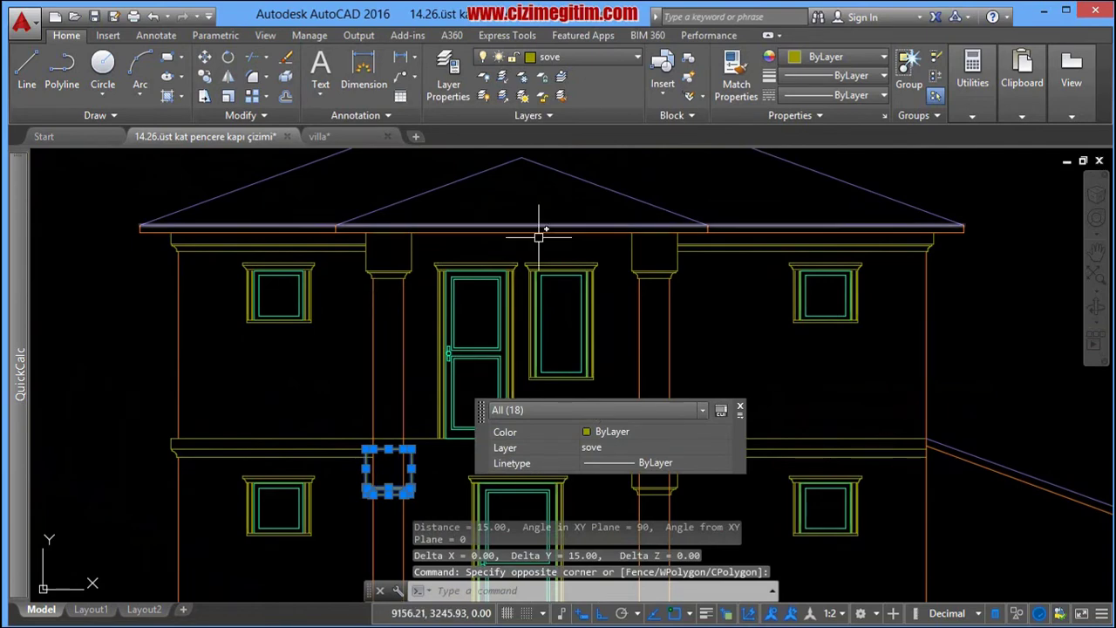
{"action": "left_click", "coordinate": [740, 408]}
{"action": "middle_click_drag", "start_coordinate": [742, 398], "coordinate": [738, 281]}
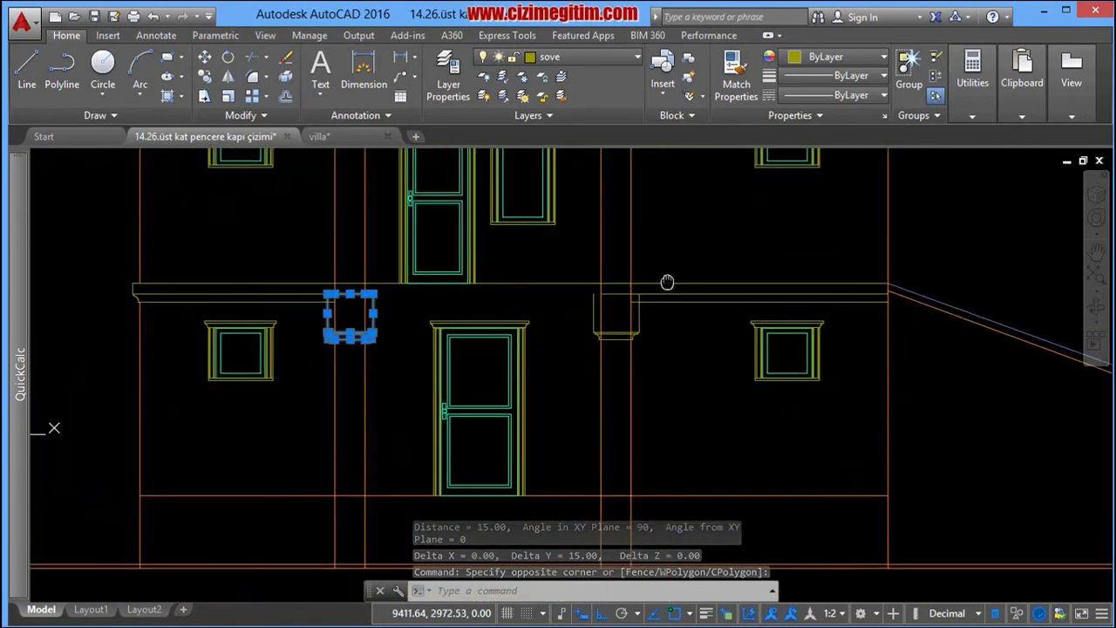
{"action": "scroll", "coordinate": [663, 284], "scroll_direction": "up", "scroll_amount": 2}
{"action": "left_click", "coordinate": [551, 279]}
{"action": "left_click", "coordinate": [709, 416]}
{"action": "right_click", "coordinate": [704, 418]}
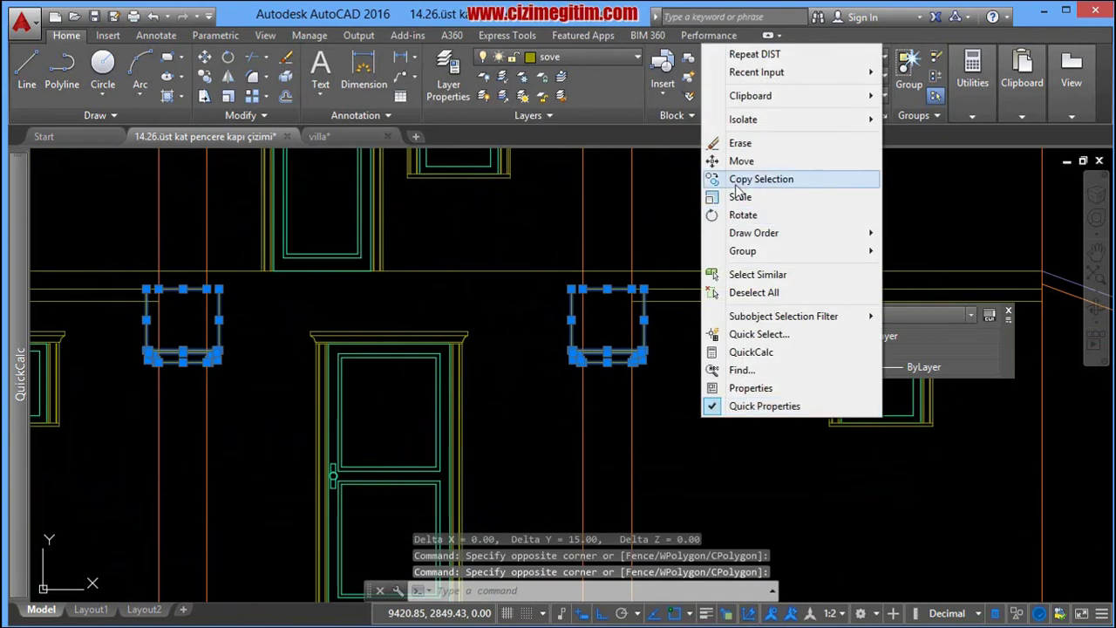
{"action": "left_click", "coordinate": [738, 160]}
{"action": "left_click", "coordinate": [729, 400]}
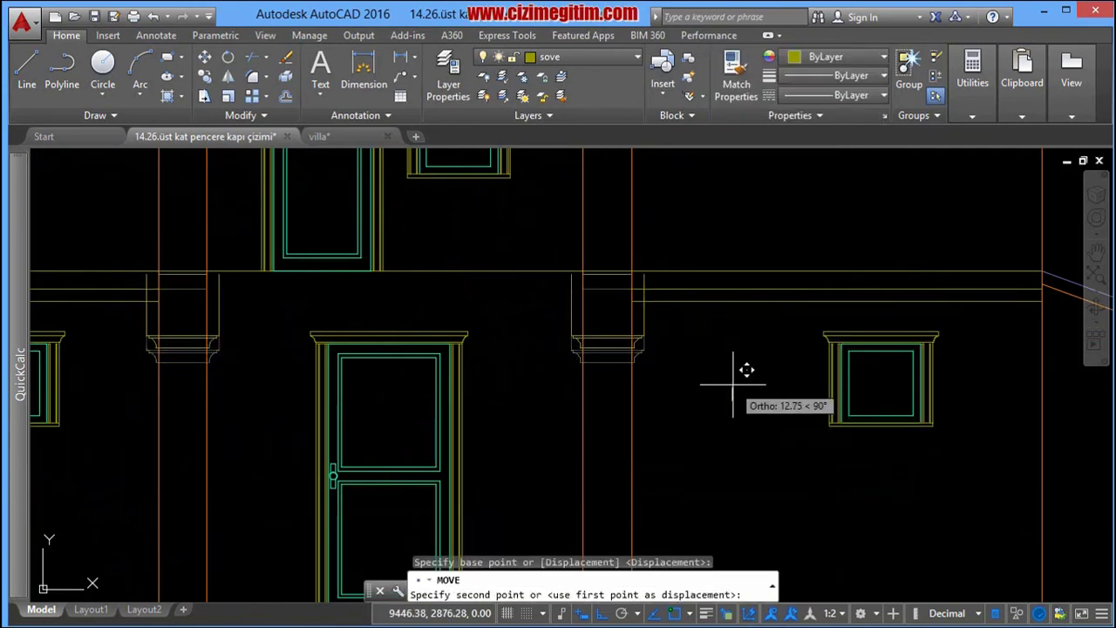
{"action": "type", "text": "5"}
{"action": "key", "text": "Return"}
{"action": "middle_click_drag", "start_coordinate": [658, 329], "coordinate": [670, 332]}
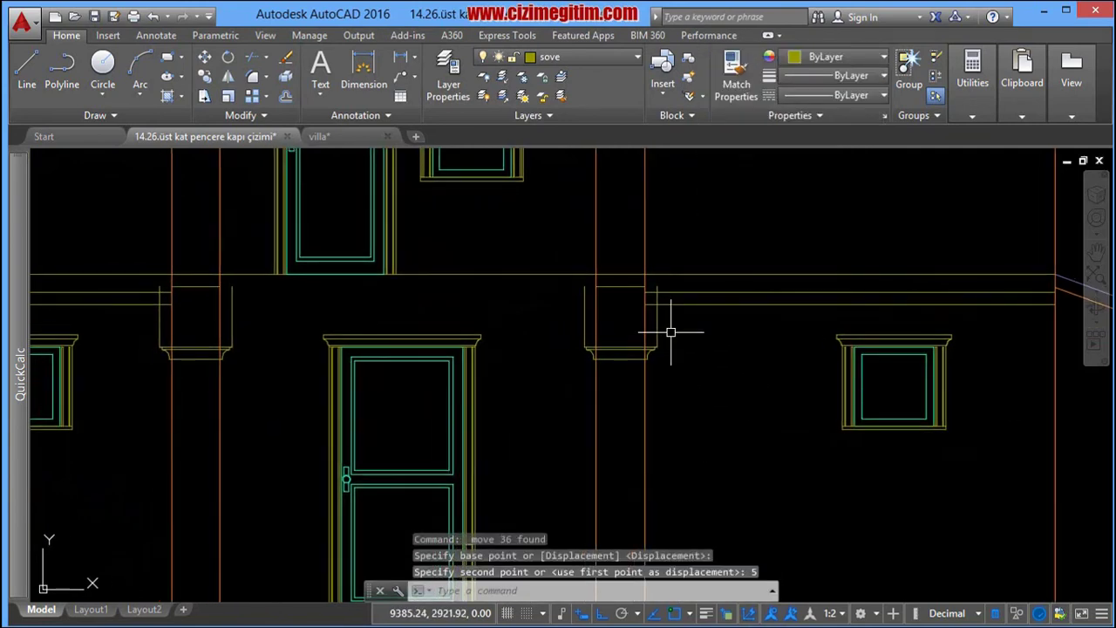
{"action": "scroll", "coordinate": [670, 332], "scroll_direction": "down", "scroll_amount": 3}
{"action": "scroll", "coordinate": [667, 281], "scroll_direction": "down", "scroll_amount": 1}
{"action": "scroll", "coordinate": [668, 282], "scroll_direction": "up", "scroll_amount": 2}
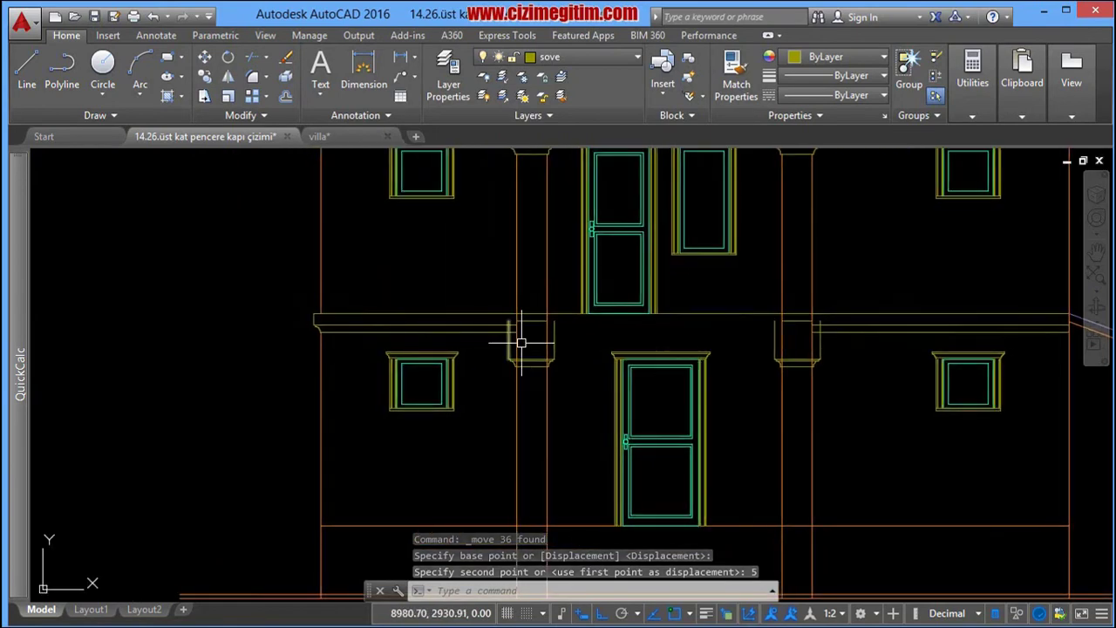
{"action": "scroll", "coordinate": [520, 343], "scroll_direction": "down", "scroll_amount": 3}
{"action": "scroll", "coordinate": [568, 369], "scroll_direction": "up", "scroll_amount": 3}
{"action": "middle_click_drag", "start_coordinate": [568, 369], "coordinate": [541, 365]}
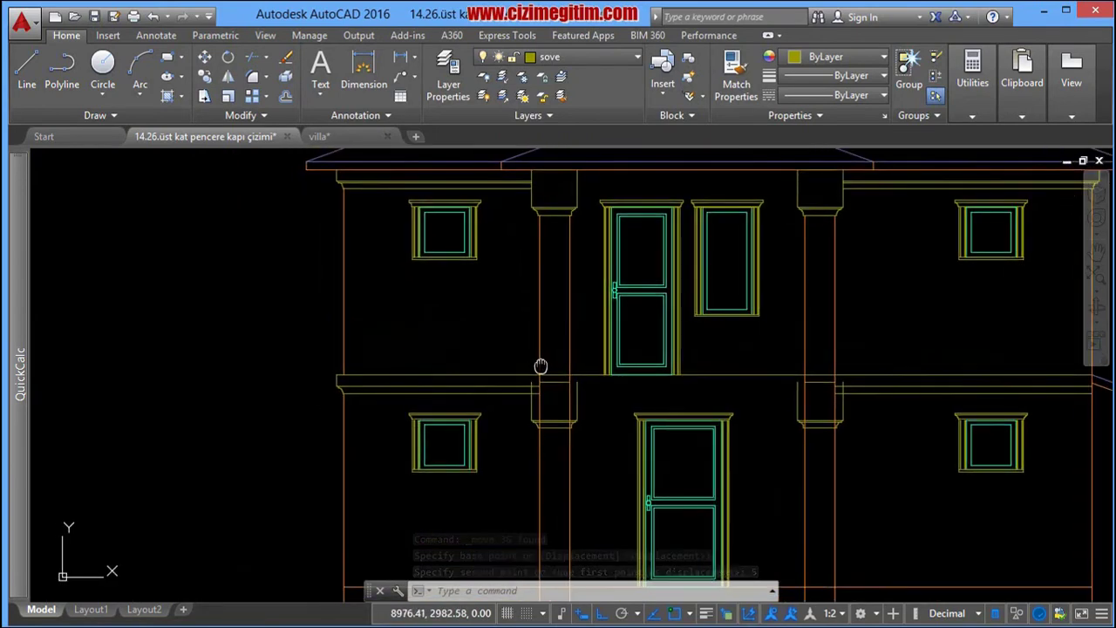
{"action": "scroll", "coordinate": [542, 368], "scroll_direction": "up", "scroll_amount": 2}
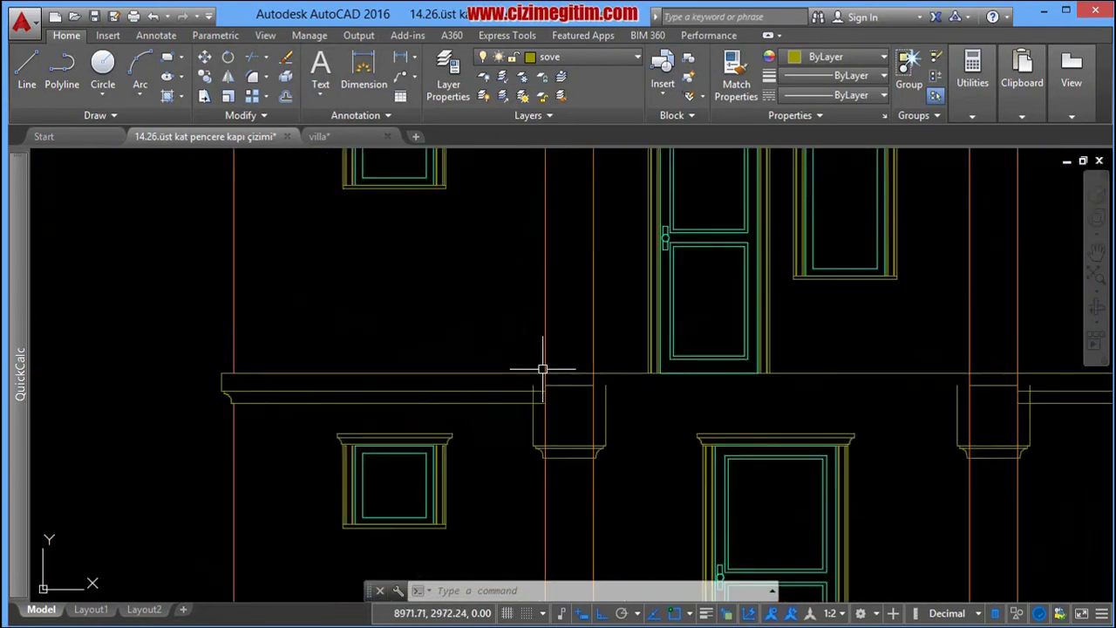
{"action": "scroll", "coordinate": [542, 369], "scroll_direction": "down", "scroll_amount": 3}
{"action": "scroll", "coordinate": [473, 378], "scroll_direction": "down", "scroll_amount": 2}
{"action": "scroll", "coordinate": [605, 349], "scroll_direction": "up", "scroll_amount": 1}
{"action": "scroll", "coordinate": [565, 337], "scroll_direction": "up", "scroll_amount": 3}
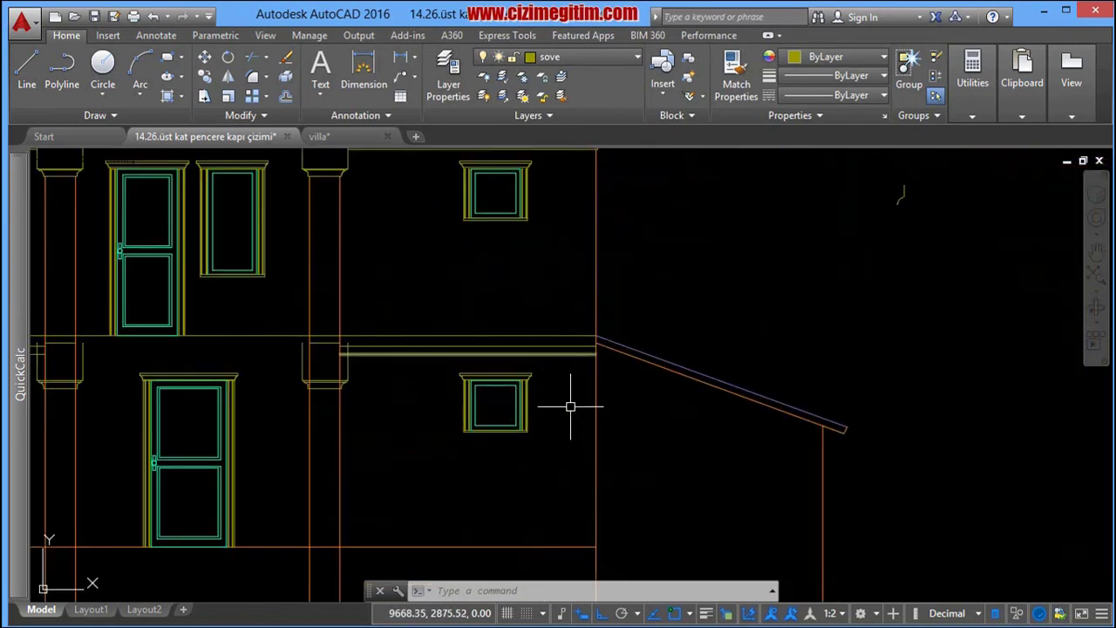
Step: Measure with DIST from the ground-floor base line up to the cornice, reading 280
{"action": "type", "text": "st"}
{"action": "key", "text": "Return"}
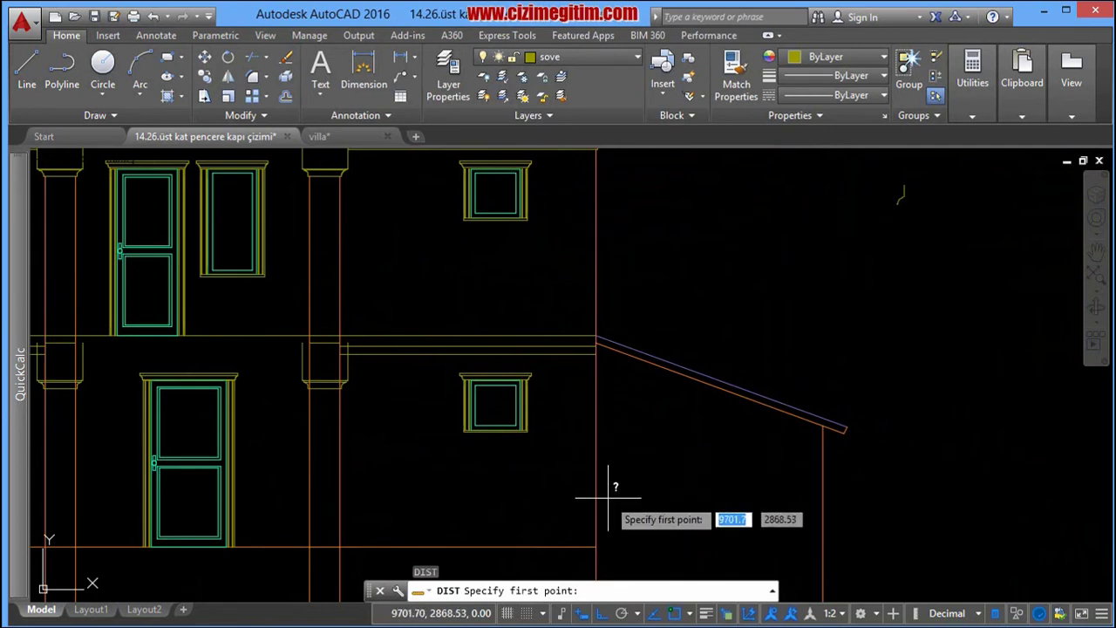
{"action": "left_click", "coordinate": [557, 547]}
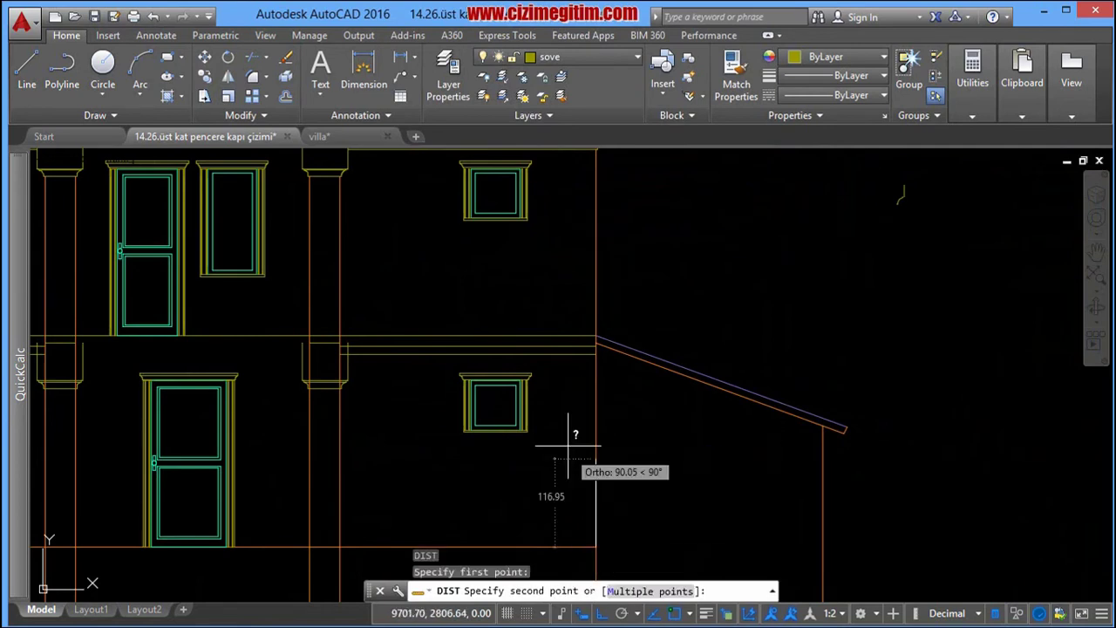
{"action": "left_click", "coordinate": [597, 335]}
{"action": "middle_click_drag", "start_coordinate": [374, 344], "coordinate": [541, 339]}
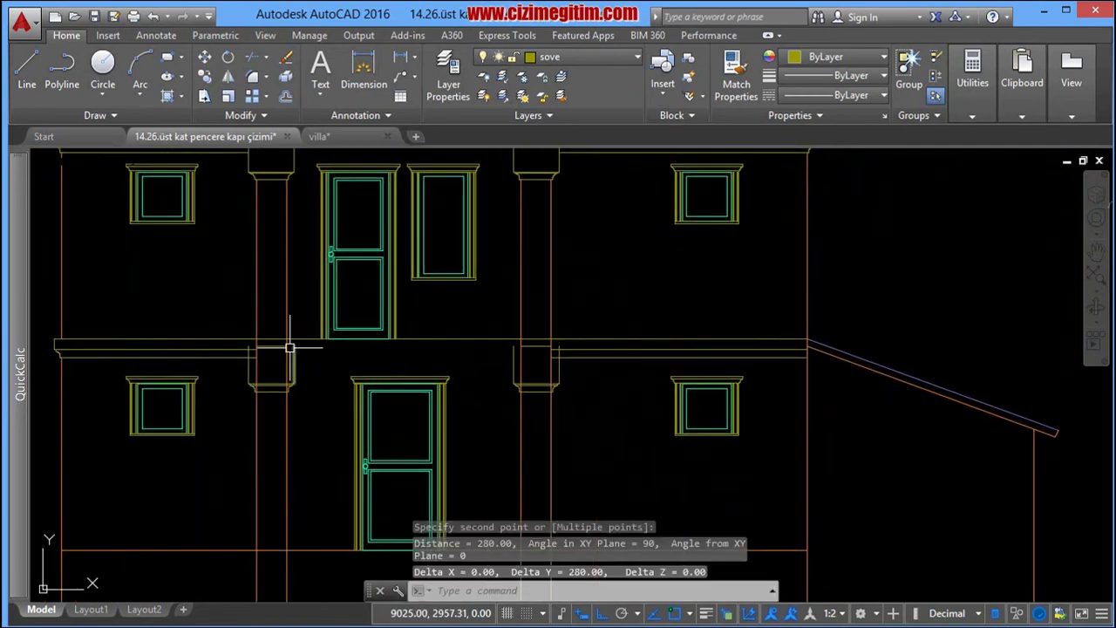
{"action": "scroll", "coordinate": [284, 351], "scroll_direction": "up", "scroll_amount": 3}
{"action": "scroll", "coordinate": [322, 353], "scroll_direction": "up", "scroll_amount": 2}
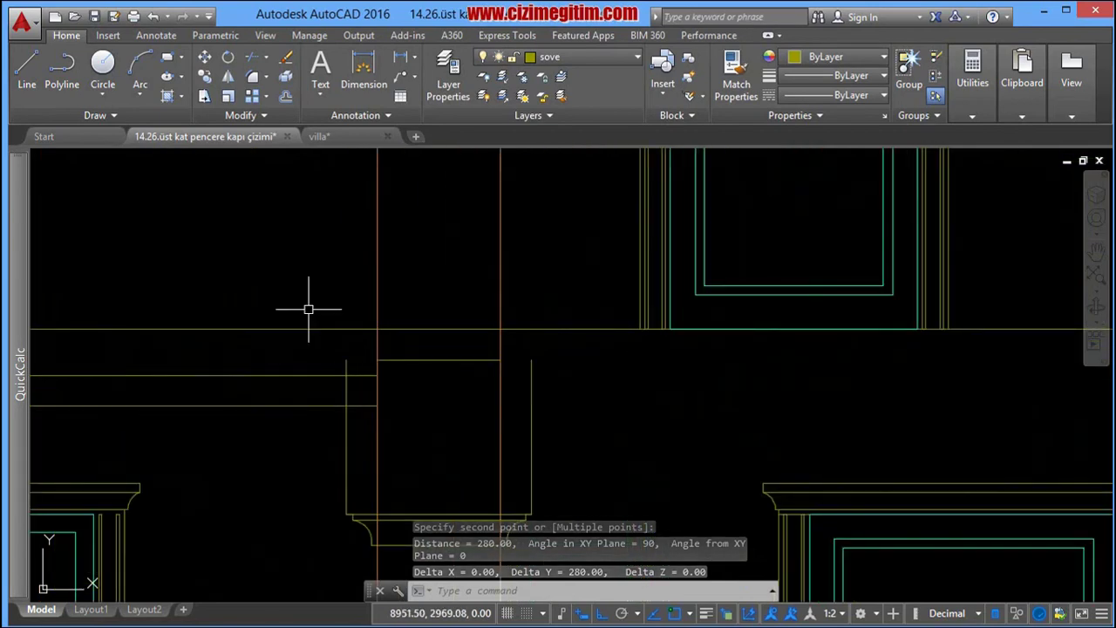
{"action": "scroll", "coordinate": [328, 364], "scroll_direction": "down", "scroll_amount": 3}
{"action": "scroll", "coordinate": [328, 378], "scroll_direction": "up", "scroll_amount": 2}
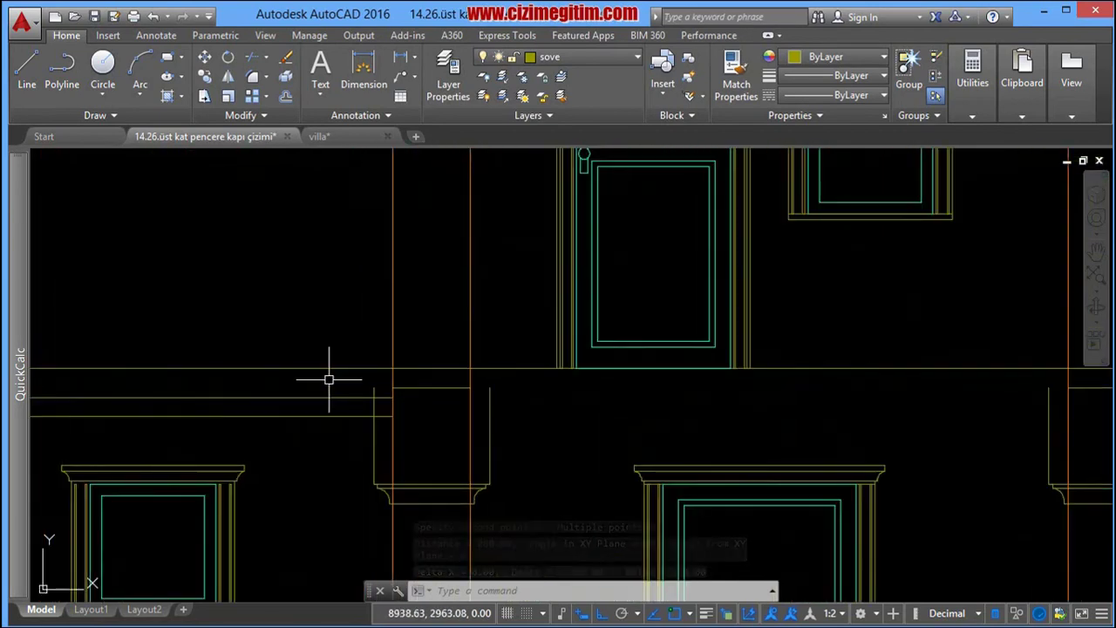
{"action": "scroll", "coordinate": [401, 431], "scroll_direction": "down", "scroll_amount": 2}
{"action": "scroll", "coordinate": [333, 425], "scroll_direction": "up", "scroll_amount": 2}
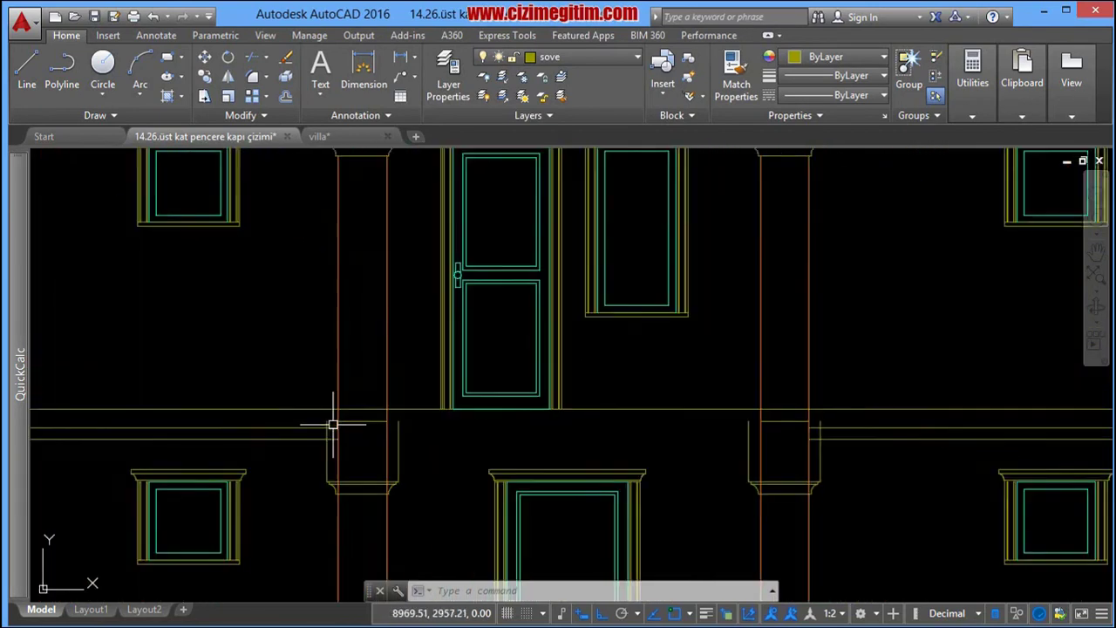
{"action": "scroll", "coordinate": [339, 442], "scroll_direction": "down", "scroll_amount": 3}
{"action": "scroll", "coordinate": [387, 356], "scroll_direction": "up", "scroll_amount": 1}
{"action": "middle_click_drag", "start_coordinate": [386, 357], "coordinate": [450, 419]}
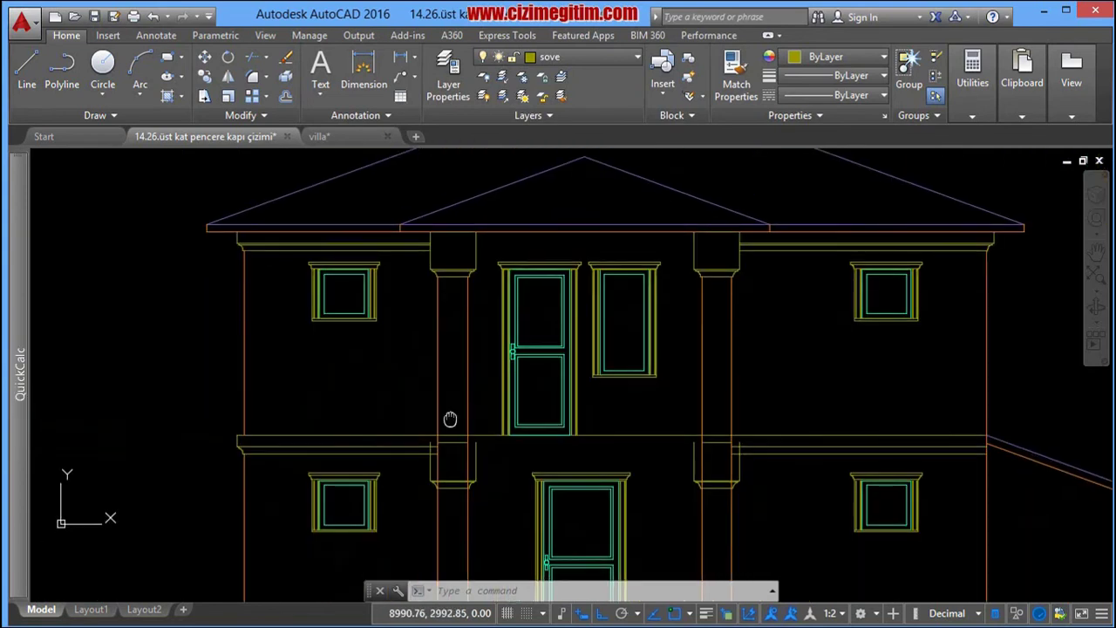
Step: Draw a line from the cornice end by the left capital, 20 units left, then up to the cornice
{"action": "type", "text": "l"}
{"action": "key", "text": "Return"}
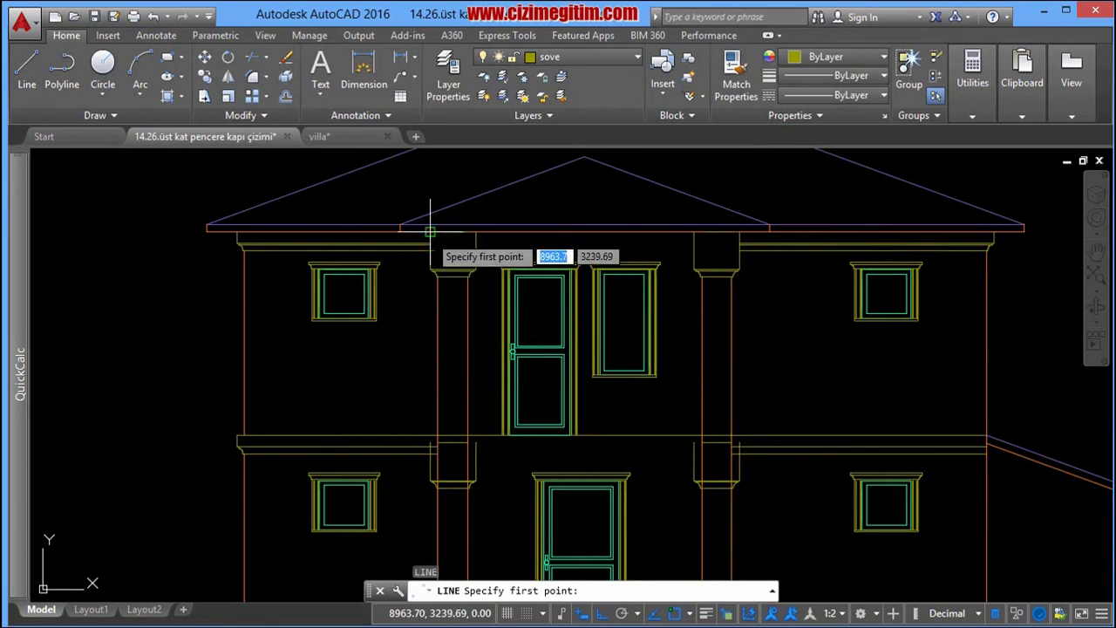
{"action": "scroll", "coordinate": [426, 446], "scroll_direction": "up", "scroll_amount": 4}
{"action": "left_click", "coordinate": [400, 443]}
{"action": "type", "text": "2"}
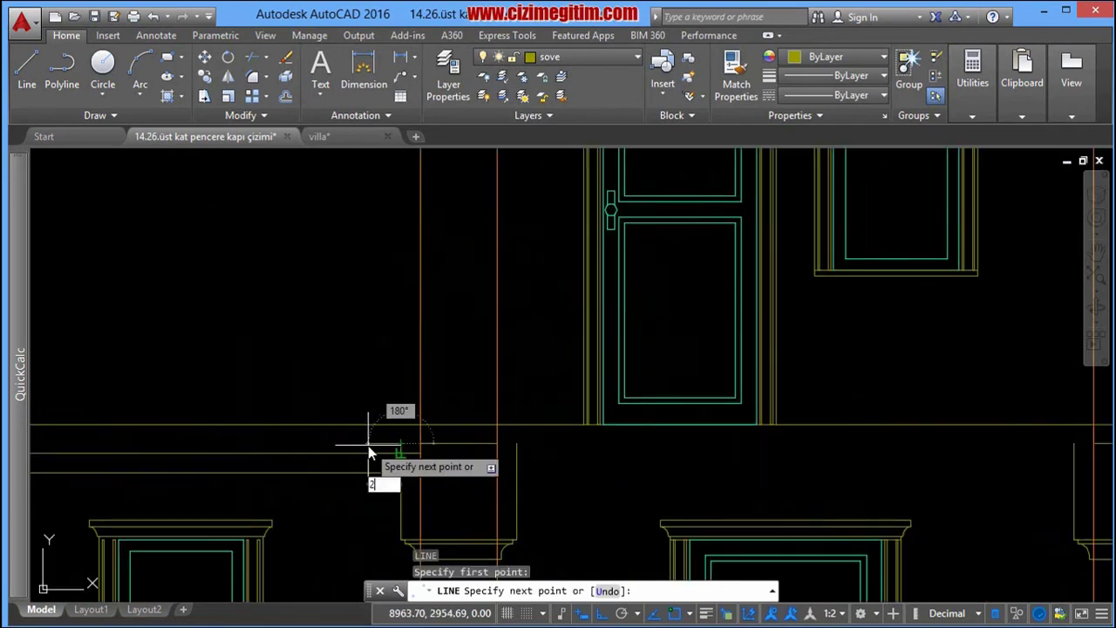
{"action": "type", "text": "0"}
{"action": "key", "text": "Return"}
{"action": "left_click", "coordinate": [363, 428]}
{"action": "right_click", "coordinate": [364, 427]}
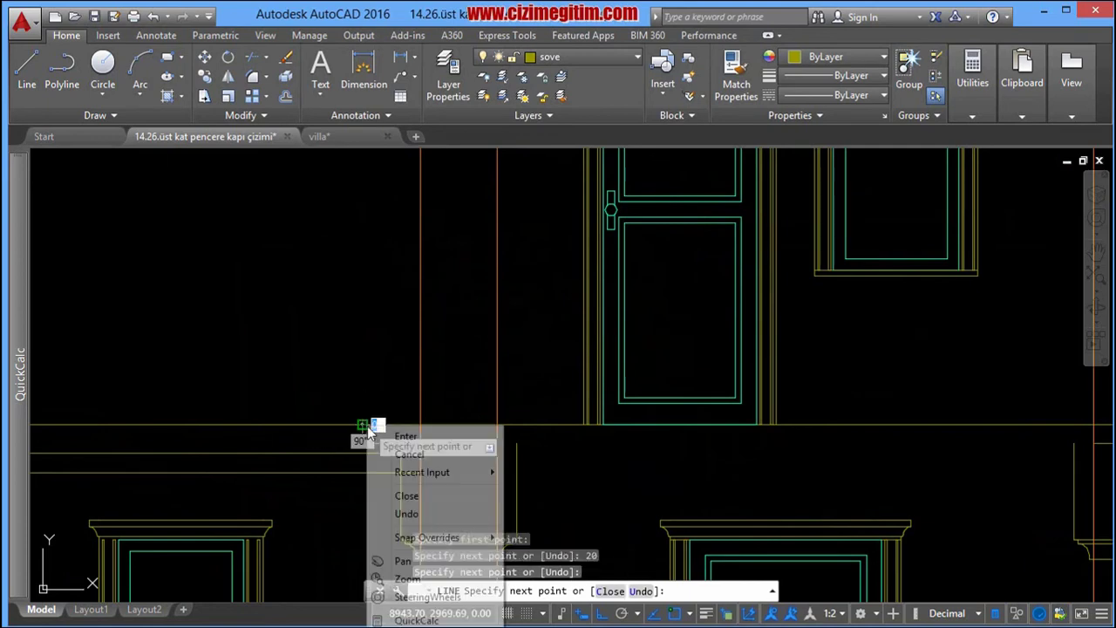
{"action": "left_click", "coordinate": [388, 436]}
Step: Stretch the new step by 10 units using a crossing window
{"action": "type", "text": "s"}
{"action": "key", "text": "Return"}
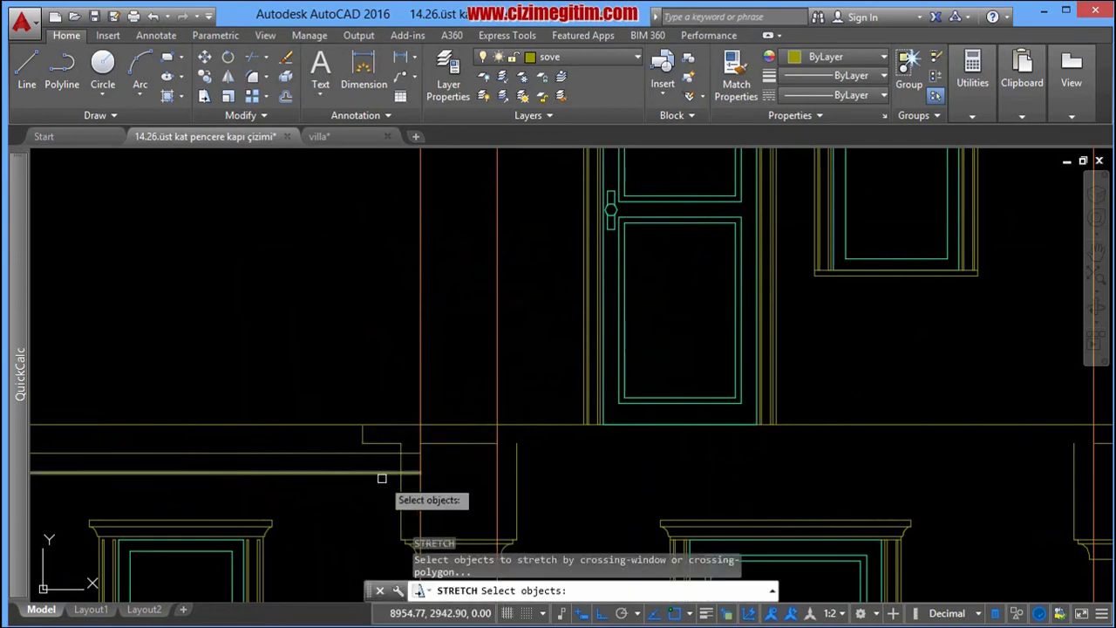
{"action": "left_click", "coordinate": [399, 473]}
{"action": "left_click", "coordinate": [369, 443]}
{"action": "key", "text": "Return"}
{"action": "left_click", "coordinate": [337, 357]}
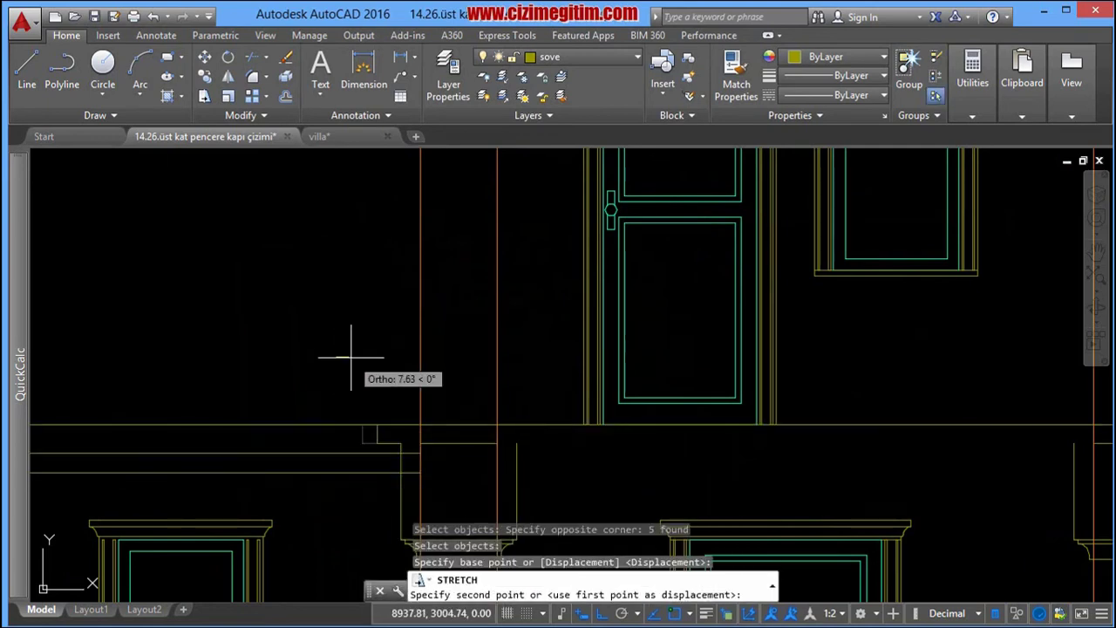
{"action": "type", "text": "10"}
{"action": "key", "text": "Return"}
Step: Grip-lengthen the ledge line left to 60 and right across to the right column's capital
{"action": "middle_click_drag", "start_coordinate": [417, 426], "coordinate": [326, 378]}
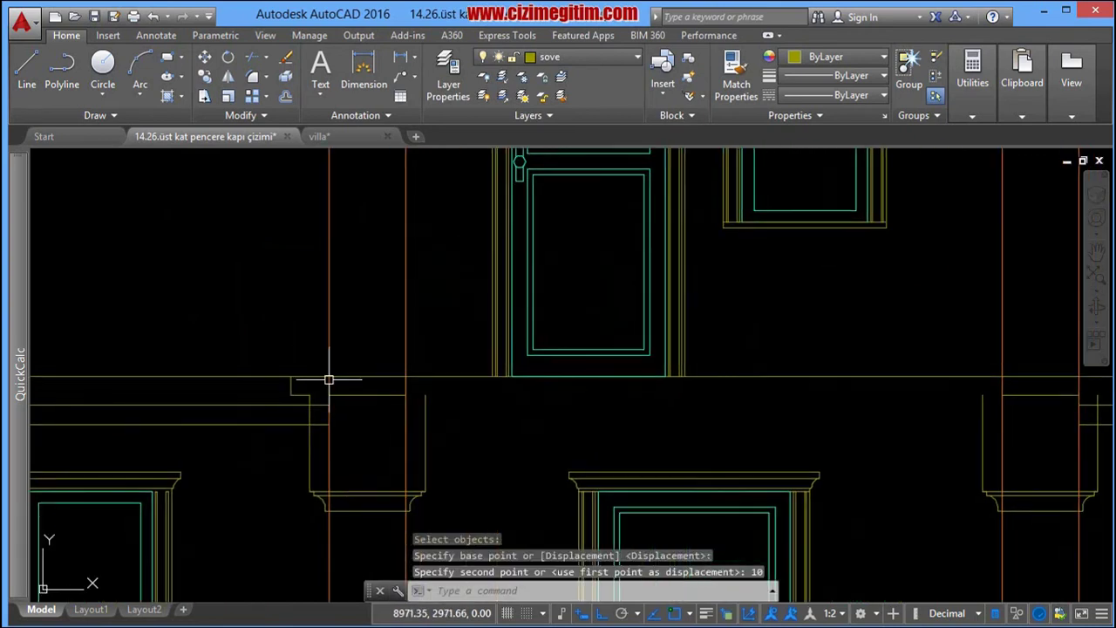
{"action": "left_click", "coordinate": [367, 395]}
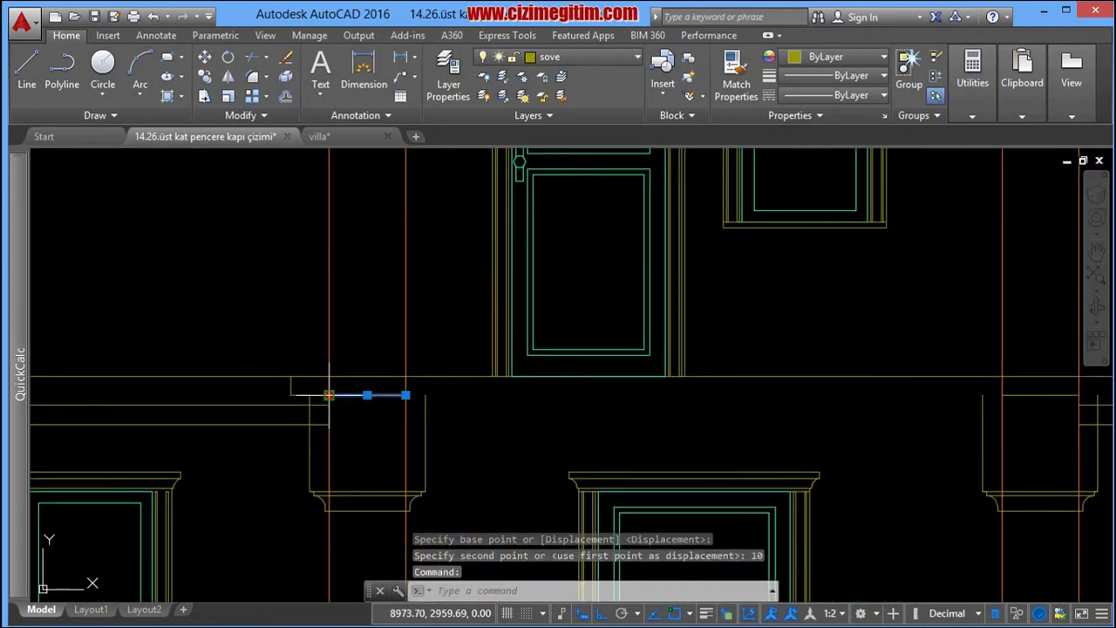
{"action": "left_click", "coordinate": [331, 395]}
{"action": "left_click", "coordinate": [290, 395]}
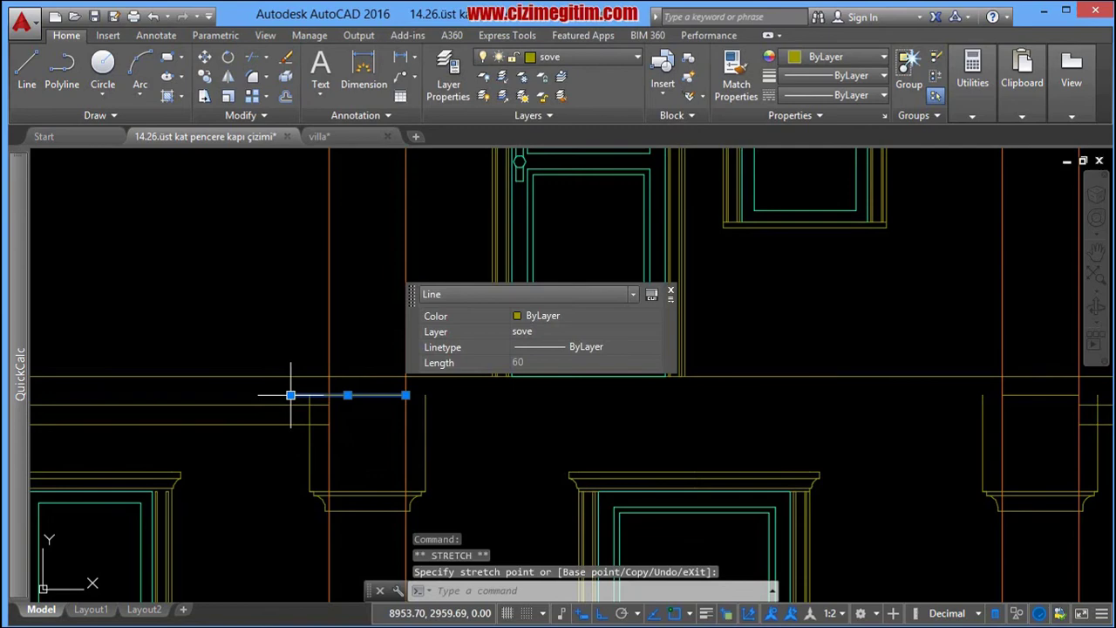
{"action": "left_click", "coordinate": [401, 395]}
{"action": "middle_click_drag", "start_coordinate": [509, 418], "coordinate": [287, 399]}
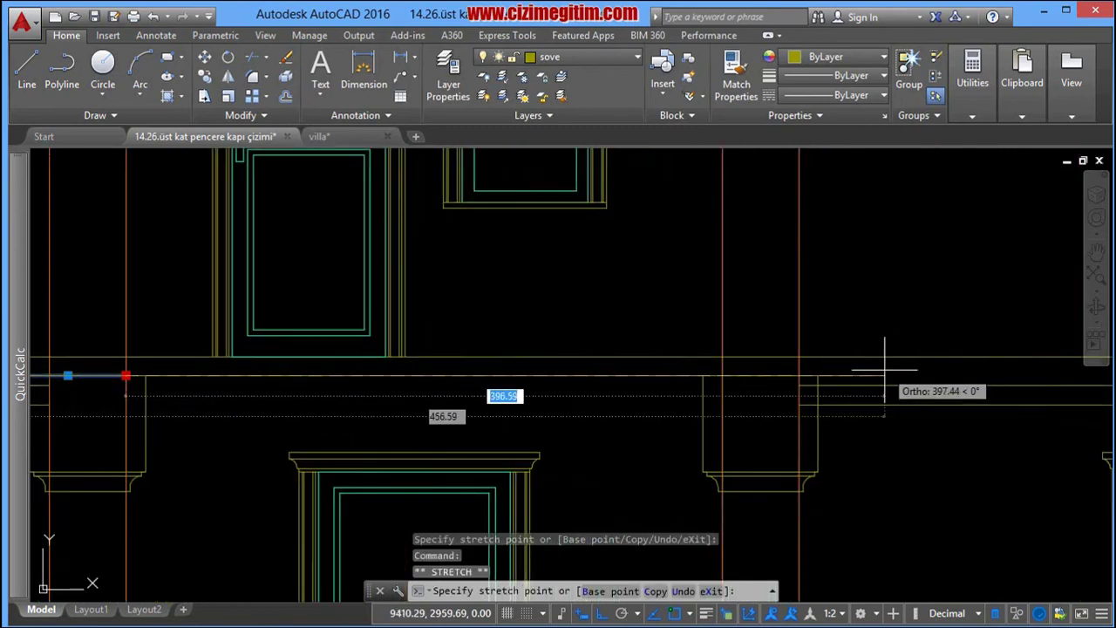
{"action": "left_click", "coordinate": [830, 375]}
{"action": "scroll", "coordinate": [587, 368], "scroll_direction": "down", "scroll_amount": 2}
{"action": "key", "text": "Escape"}
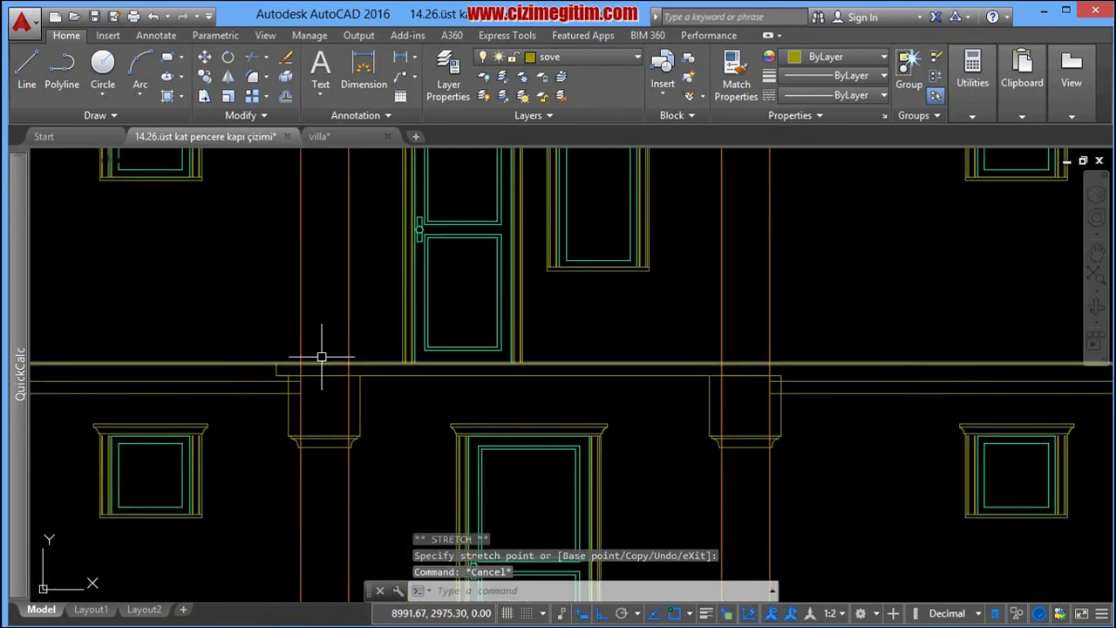
{"action": "left_click", "coordinate": [251, 340]}
Step: Mirror the two step lines about a vertical axis through the roof apex, keeping the originals
{"action": "left_click", "coordinate": [286, 382]}
{"action": "left_click", "coordinate": [251, 341]}
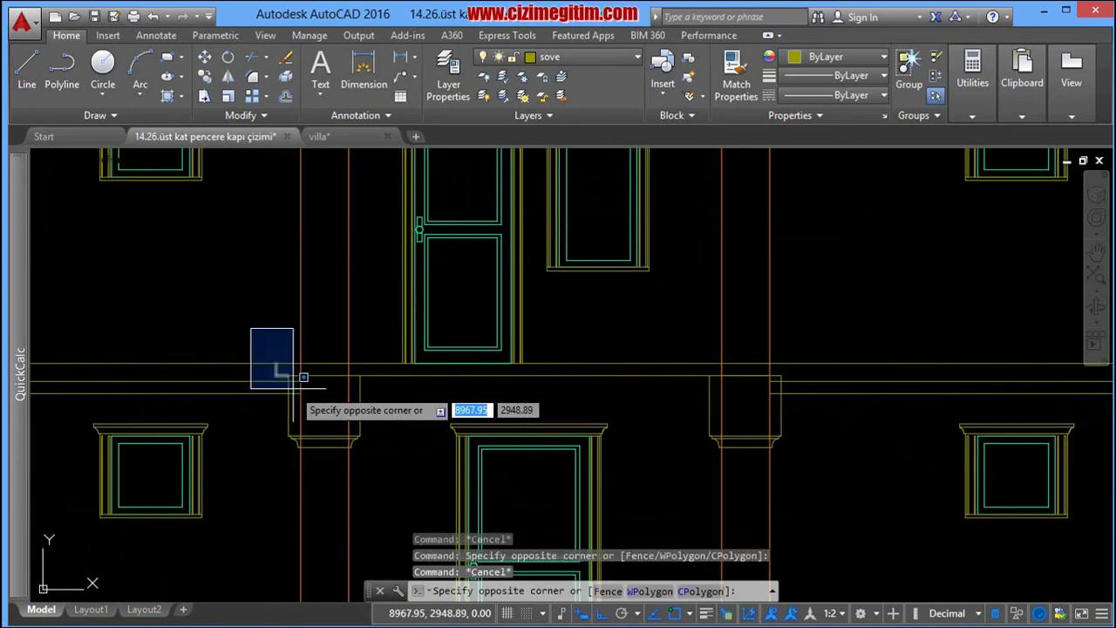
{"action": "left_click", "coordinate": [289, 389]}
{"action": "type", "text": "i"}
{"action": "key", "text": "Return"}
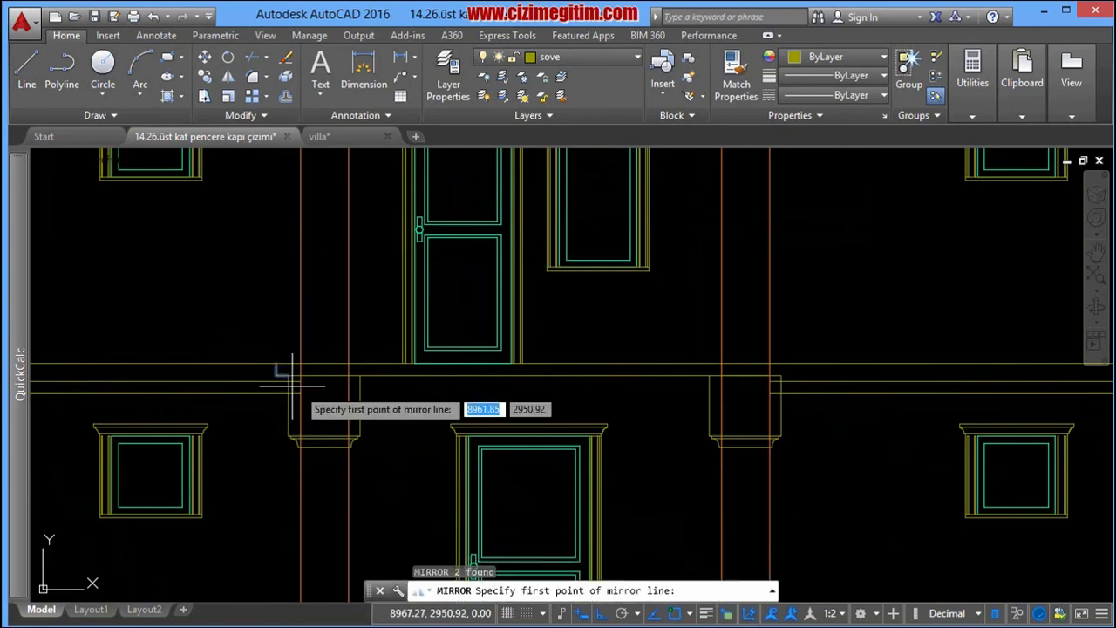
{"action": "scroll", "coordinate": [288, 388], "scroll_direction": "down", "scroll_amount": 4}
{"action": "scroll", "coordinate": [448, 302], "scroll_direction": "up", "scroll_amount": 4}
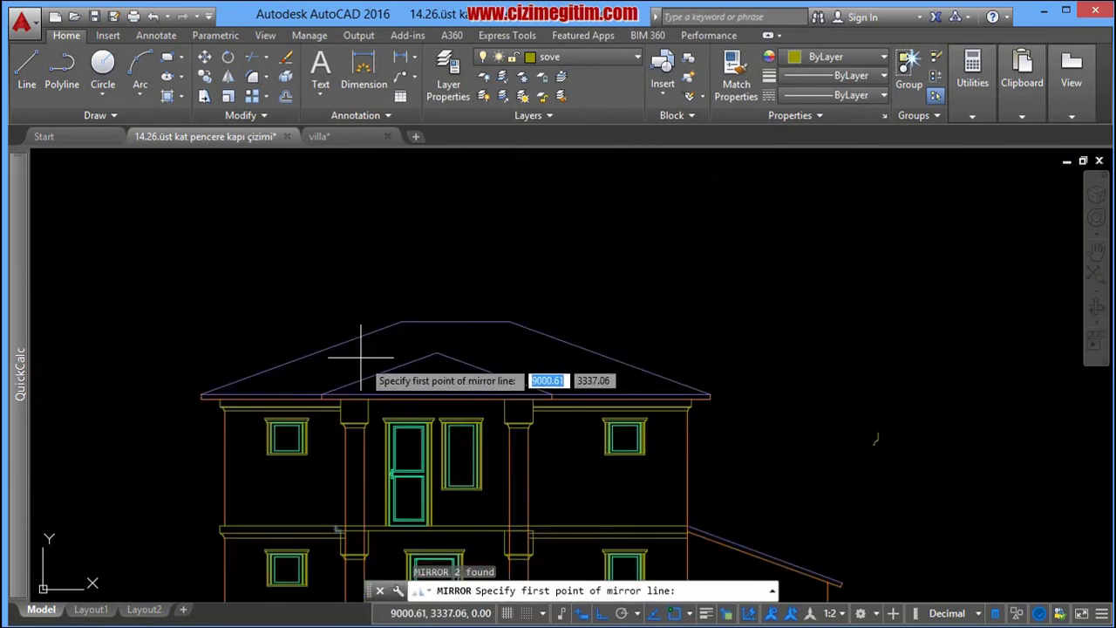
{"action": "left_click", "coordinate": [437, 353]}
{"action": "left_click", "coordinate": [430, 244]}
{"action": "right_click", "coordinate": [440, 261]}
{"action": "left_click", "coordinate": [456, 269]}
Step: Recentre the house elevation in the view and cancel the pending window selection
{"action": "middle_click_drag", "start_coordinate": [514, 370], "coordinate": [535, 228]}
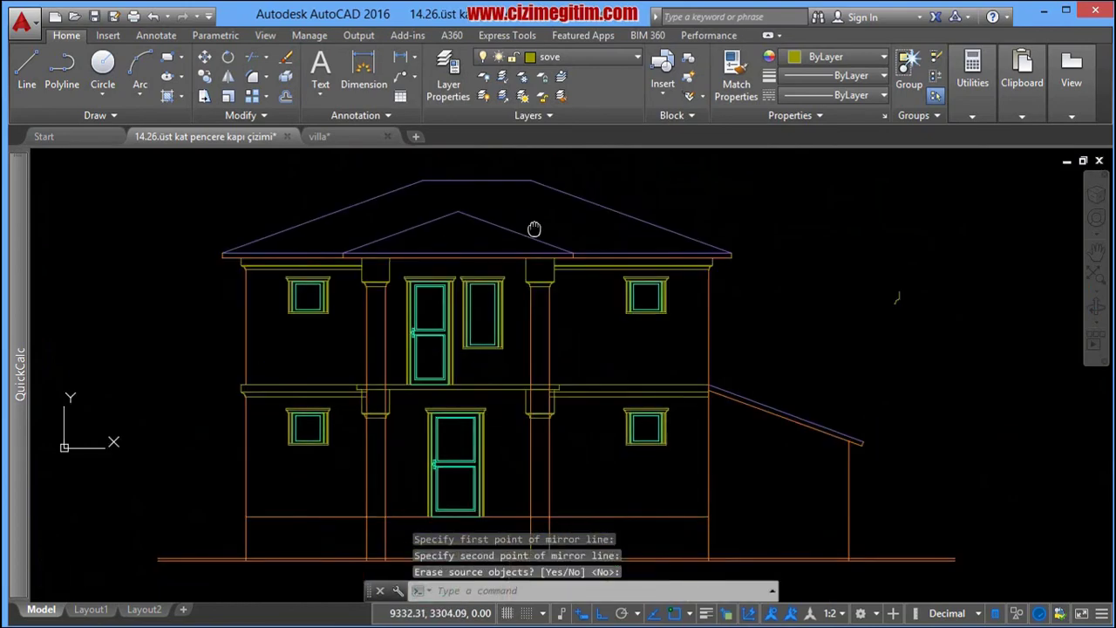
{"action": "scroll", "coordinate": [541, 317], "scroll_direction": "up", "scroll_amount": 2}
{"action": "scroll", "coordinate": [456, 316], "scroll_direction": "up", "scroll_amount": 3}
{"action": "scroll", "coordinate": [588, 304], "scroll_direction": "down", "scroll_amount": 2}
{"action": "scroll", "coordinate": [372, 322], "scroll_direction": "down", "scroll_amount": 1}
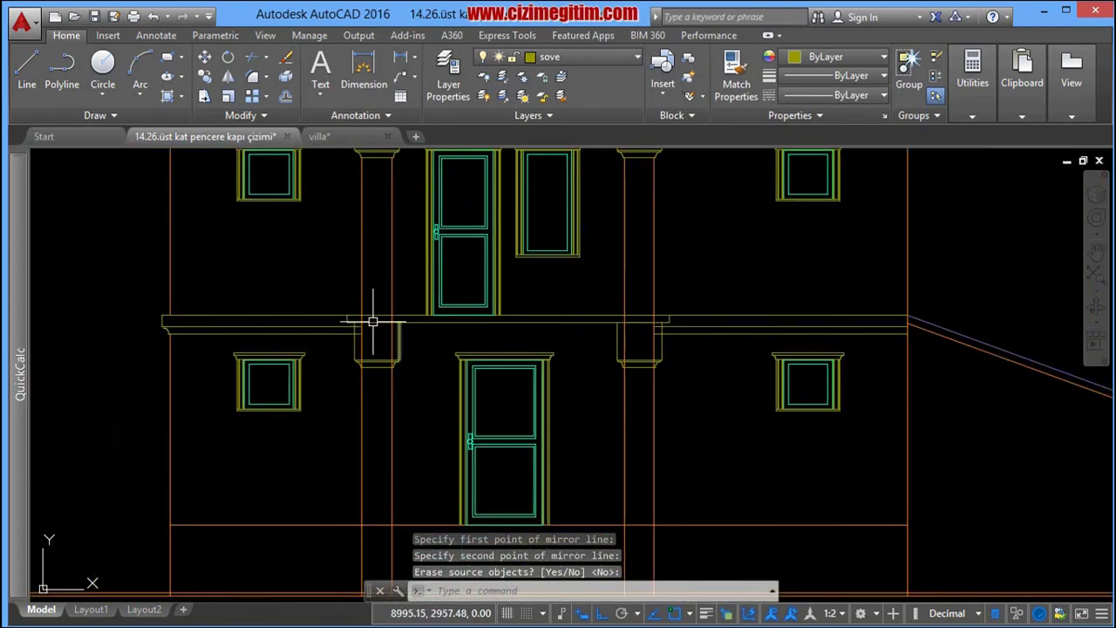
{"action": "key", "text": "Escape"}
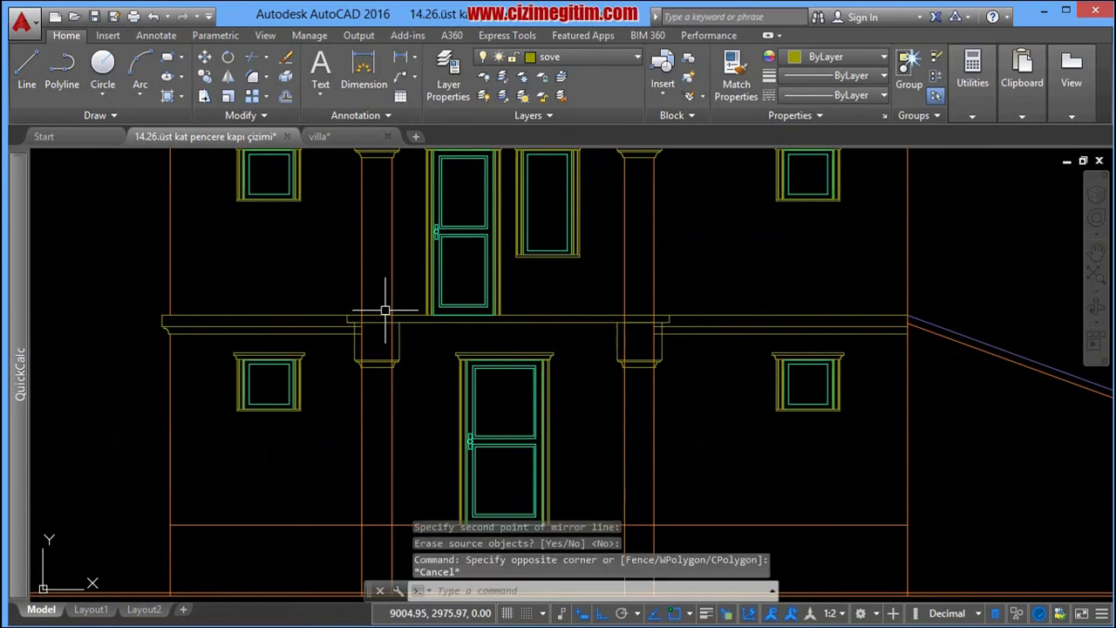
{"action": "type", "text": "tr"}
Step: Trim the column and cornice lines running through the left capital
{"action": "key", "text": "Return"}
{"action": "scroll", "coordinate": [382, 327], "scroll_direction": "up", "scroll_amount": 4}
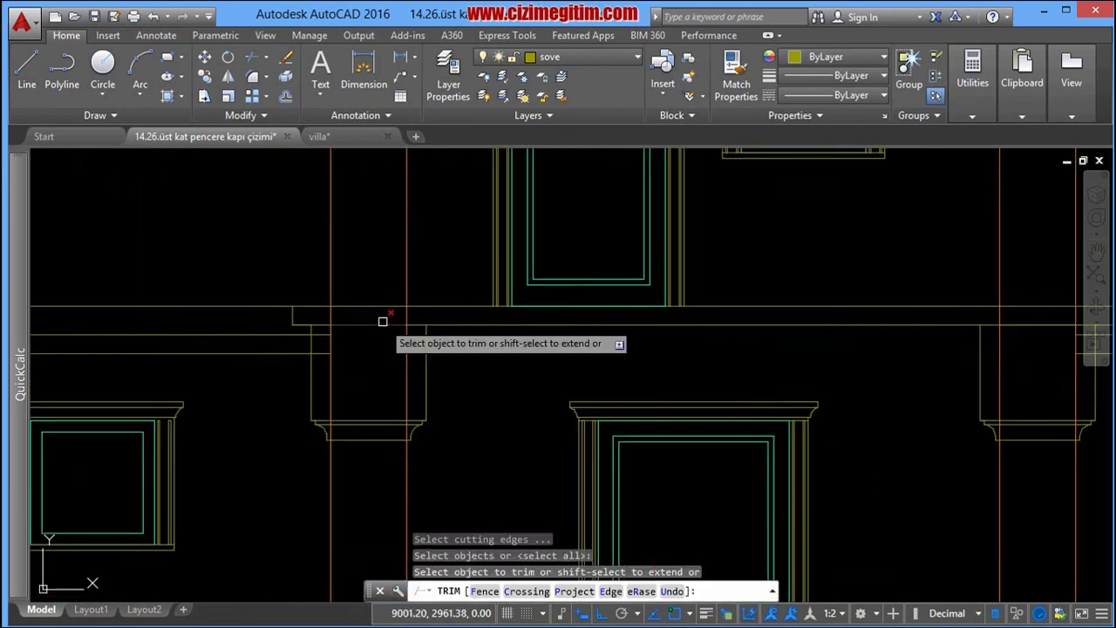
{"action": "left_click", "coordinate": [418, 317]}
{"action": "left_click", "coordinate": [330, 329]}
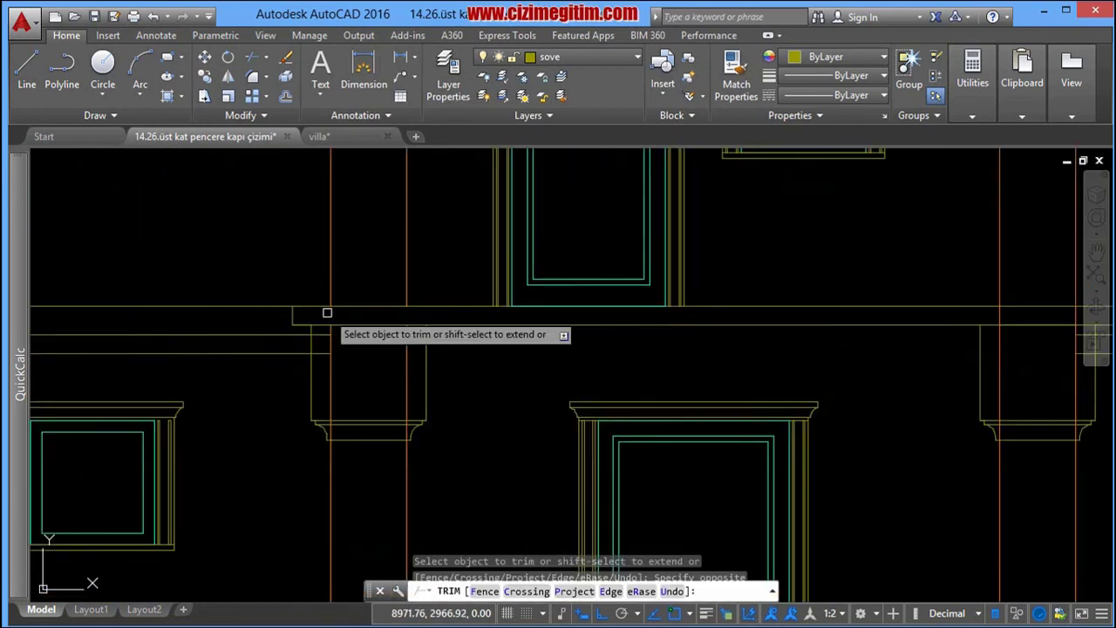
{"action": "left_click", "coordinate": [415, 399]}
{"action": "left_click", "coordinate": [398, 368]}
{"action": "left_click", "coordinate": [416, 399]}
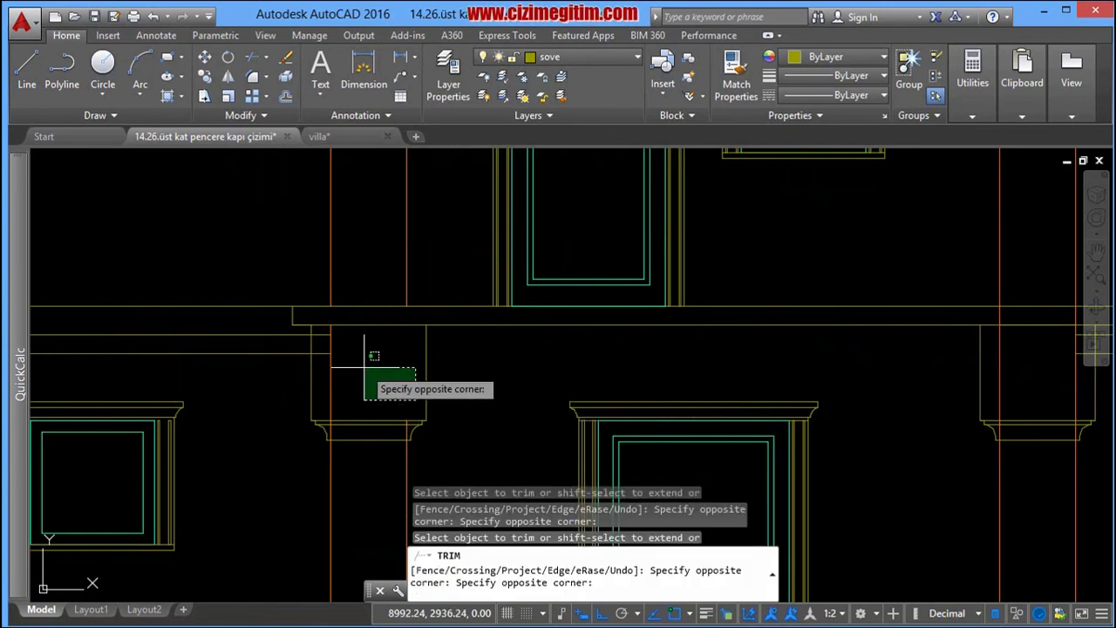
{"action": "left_click", "coordinate": [330, 328]}
{"action": "scroll", "coordinate": [366, 367], "scroll_direction": "up", "scroll_amount": 3}
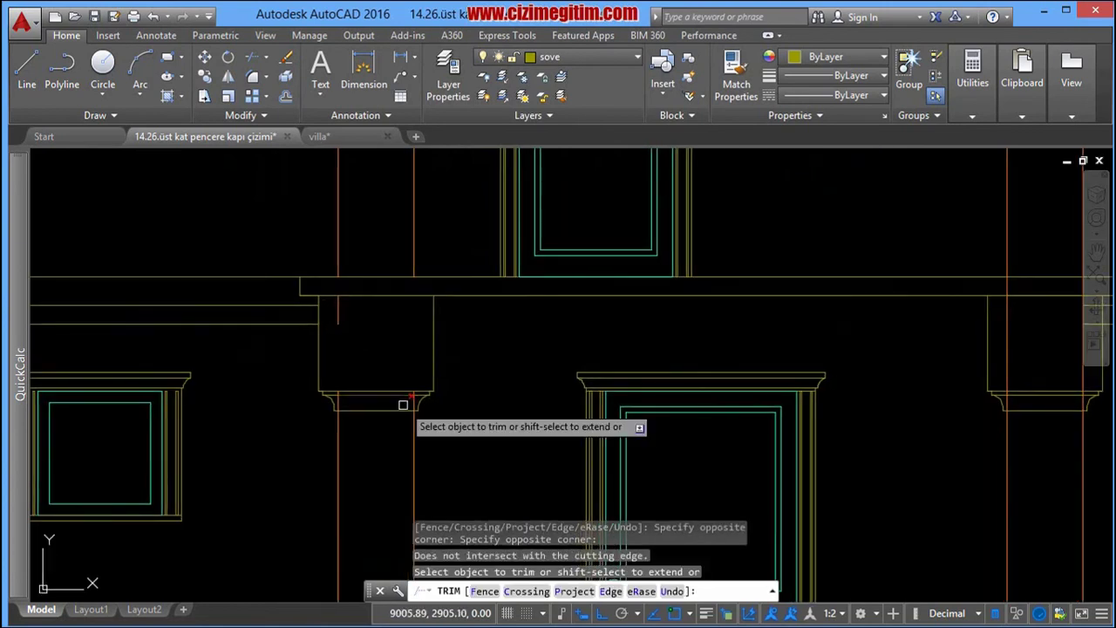
{"action": "scroll", "coordinate": [404, 393], "scroll_direction": "up", "scroll_amount": 3}
{"action": "middle_click_drag", "start_coordinate": [398, 392], "coordinate": [544, 372]}
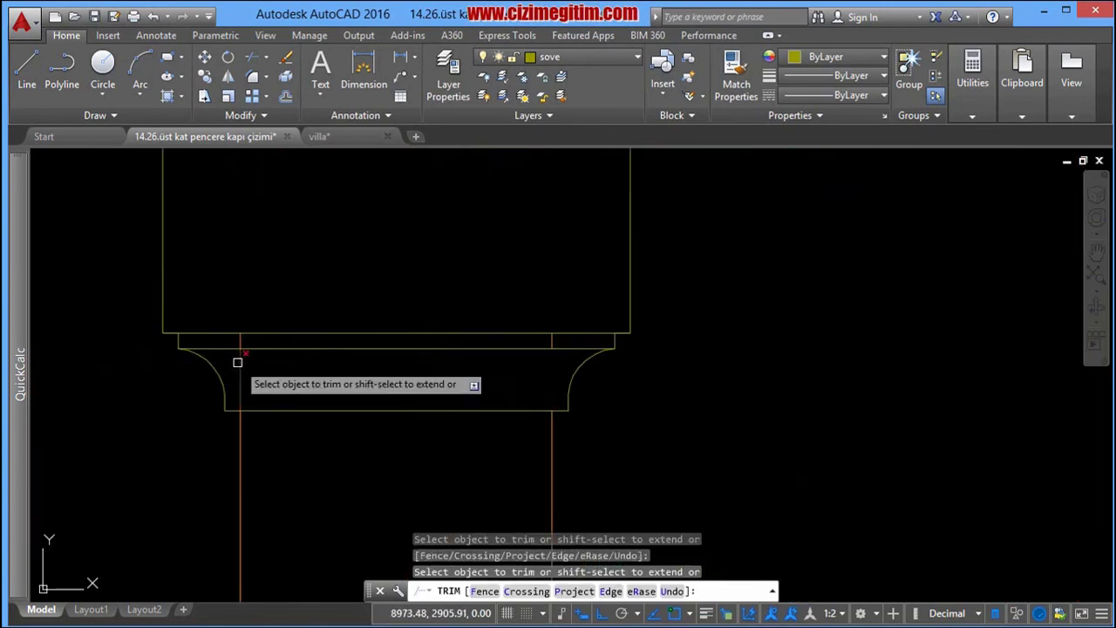
{"action": "key", "text": "Return"}
Step: Erase the leftover line pieces remaining around the left capital
{"action": "left_click", "coordinate": [224, 297]}
{"action": "left_click", "coordinate": [567, 390]}
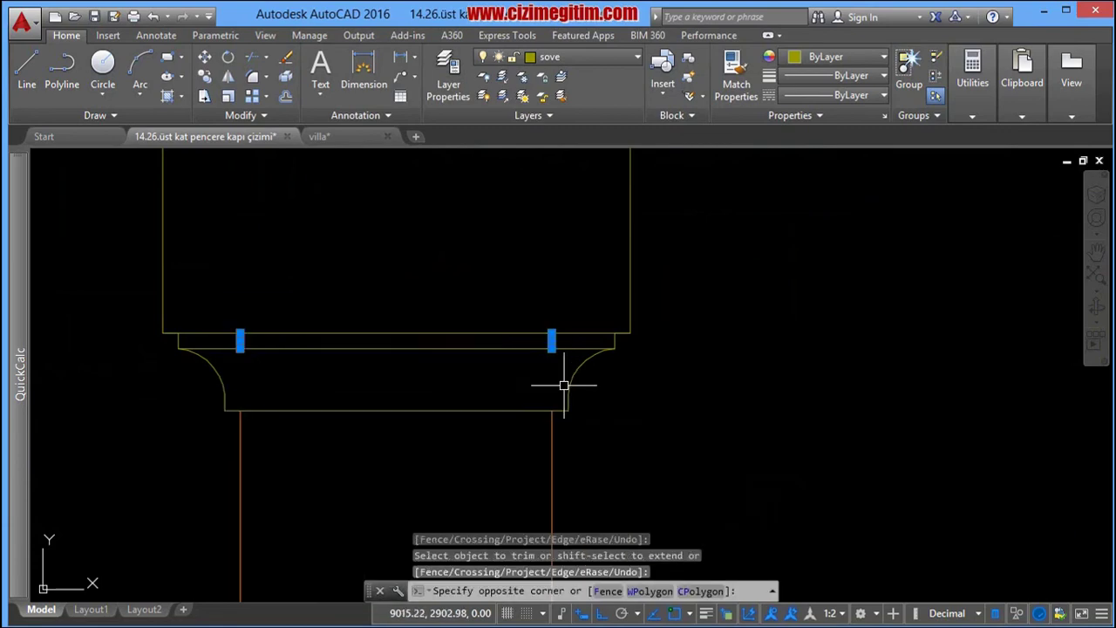
{"action": "key", "text": "Delete"}
{"action": "scroll", "coordinate": [502, 379], "scroll_direction": "down", "scroll_amount": 4}
{"action": "scroll", "coordinate": [480, 349], "scroll_direction": "up", "scroll_amount": 2}
{"action": "left_click", "coordinate": [453, 304]}
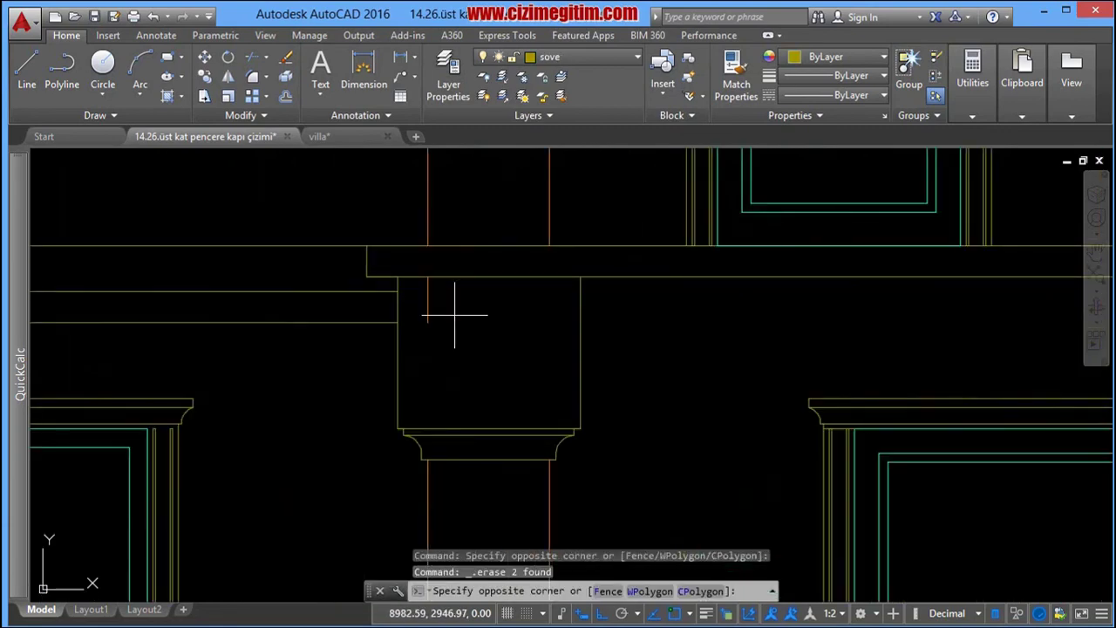
{"action": "left_click", "coordinate": [426, 305]}
{"action": "scroll", "coordinate": [425, 305], "scroll_direction": "down", "scroll_amount": 4}
{"action": "middle_click_drag", "start_coordinate": [754, 345], "coordinate": [752, 331]}
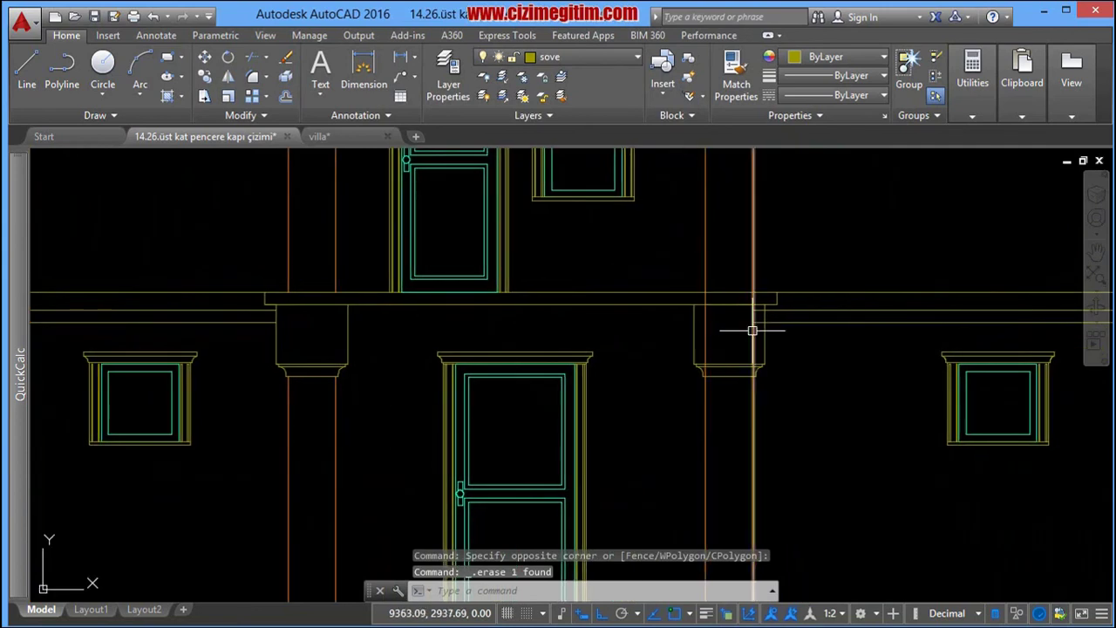
{"action": "type", "text": "tr"}
Step: Trim the red column lines inside the right capital
{"action": "key", "text": "Return"}
{"action": "key", "text": "Return"}
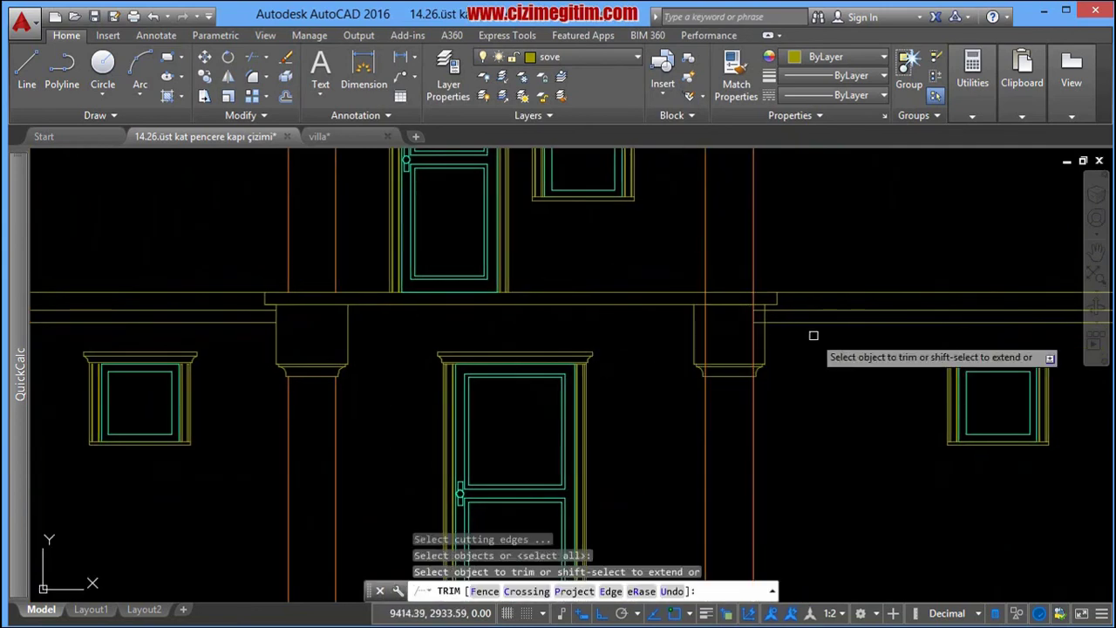
{"action": "scroll", "coordinate": [767, 334], "scroll_direction": "up", "scroll_amount": 4}
{"action": "left_click", "coordinate": [575, 335]}
{"action": "scroll", "coordinate": [504, 232], "scroll_direction": "down", "scroll_amount": 2}
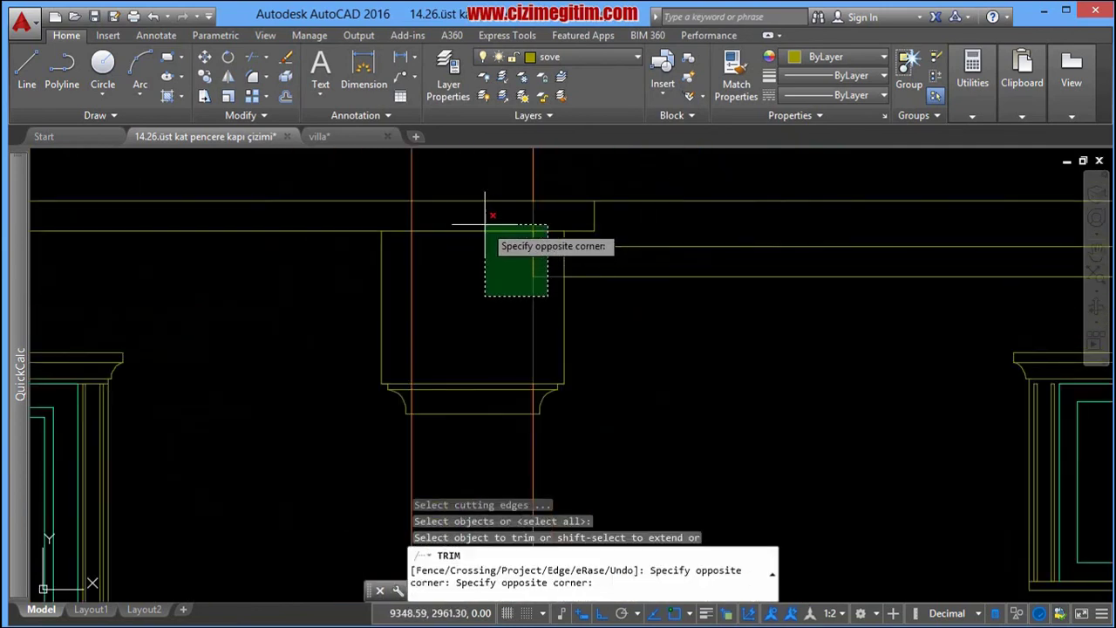
{"action": "left_click", "coordinate": [404, 216]}
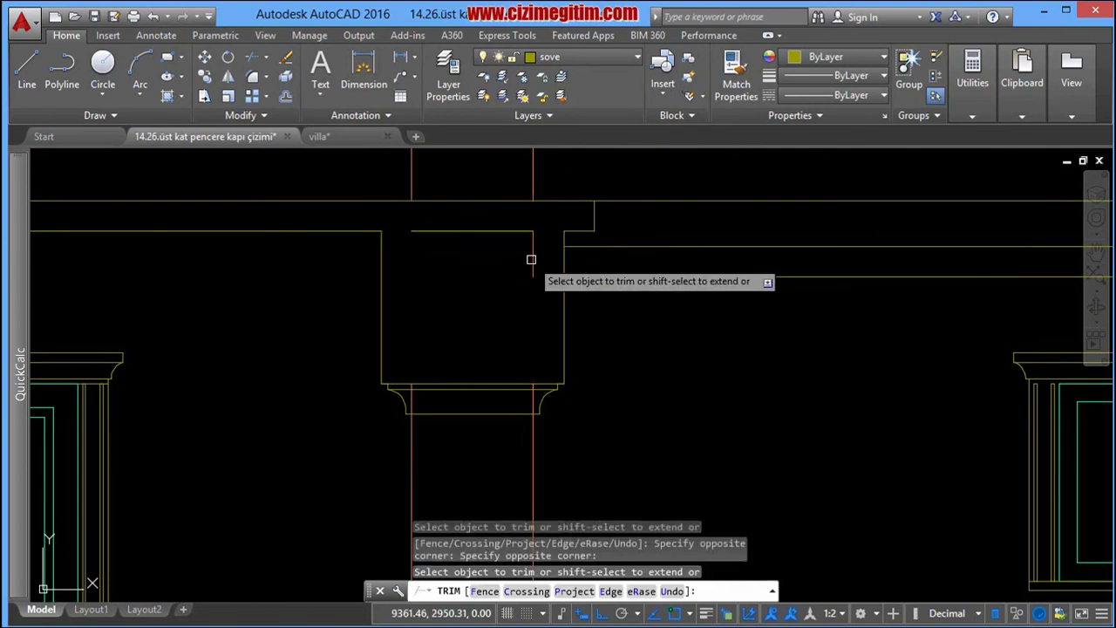
{"action": "scroll", "coordinate": [523, 306], "scroll_direction": "up", "scroll_amount": 3}
{"action": "left_click", "coordinate": [538, 377]}
{"action": "left_click", "coordinate": [475, 380]}
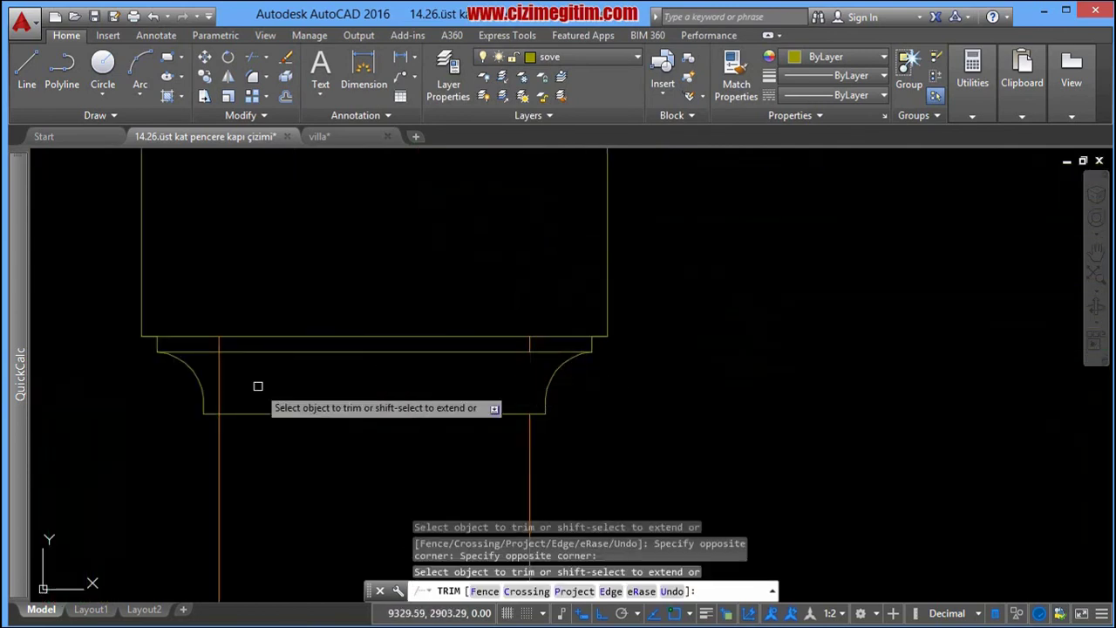
{"action": "left_click", "coordinate": [216, 364]}
{"action": "right_click", "coordinate": [213, 364]}
{"action": "left_click", "coordinate": [242, 374]}
Step: Delete the two short red leftovers and three stray lines in the right capital
{"action": "left_click", "coordinate": [202, 315]}
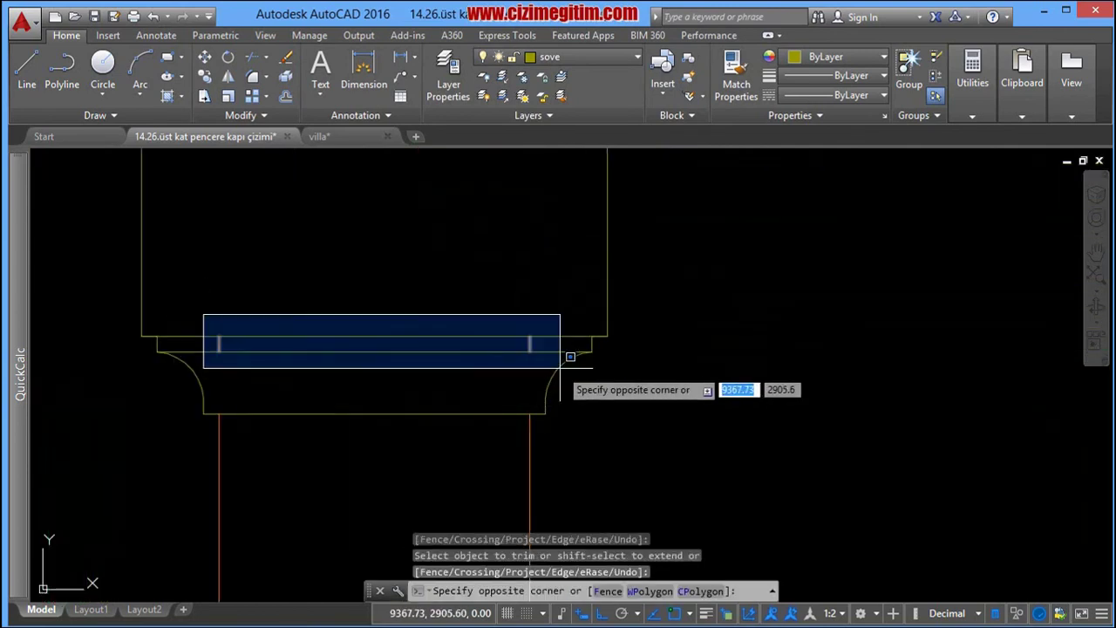
{"action": "left_click", "coordinate": [568, 365]}
{"action": "scroll", "coordinate": [463, 388], "scroll_direction": "down", "scroll_amount": 3}
{"action": "key", "text": "Delete"}
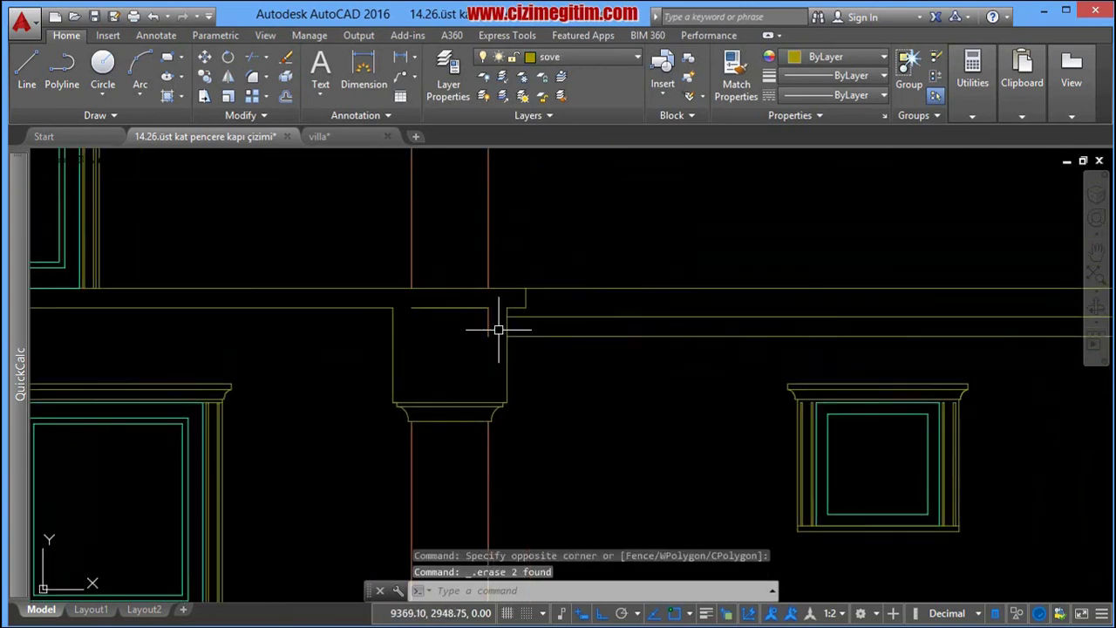
{"action": "left_click", "coordinate": [443, 334]}
{"action": "key", "text": "Delete"}
{"action": "scroll", "coordinate": [424, 317], "scroll_direction": "down", "scroll_amount": 2}
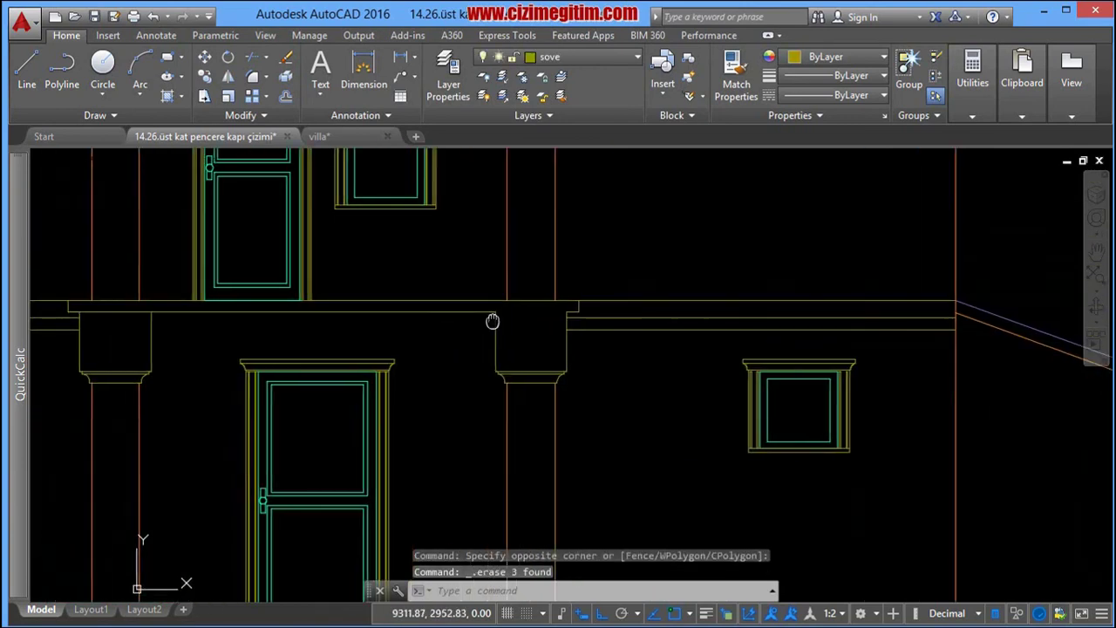
{"action": "middle_click_drag", "start_coordinate": [493, 319], "coordinate": [647, 326]}
Step: Stretch the cornice's lower line past the right capital to a length of 420
{"action": "left_click", "coordinate": [628, 318]}
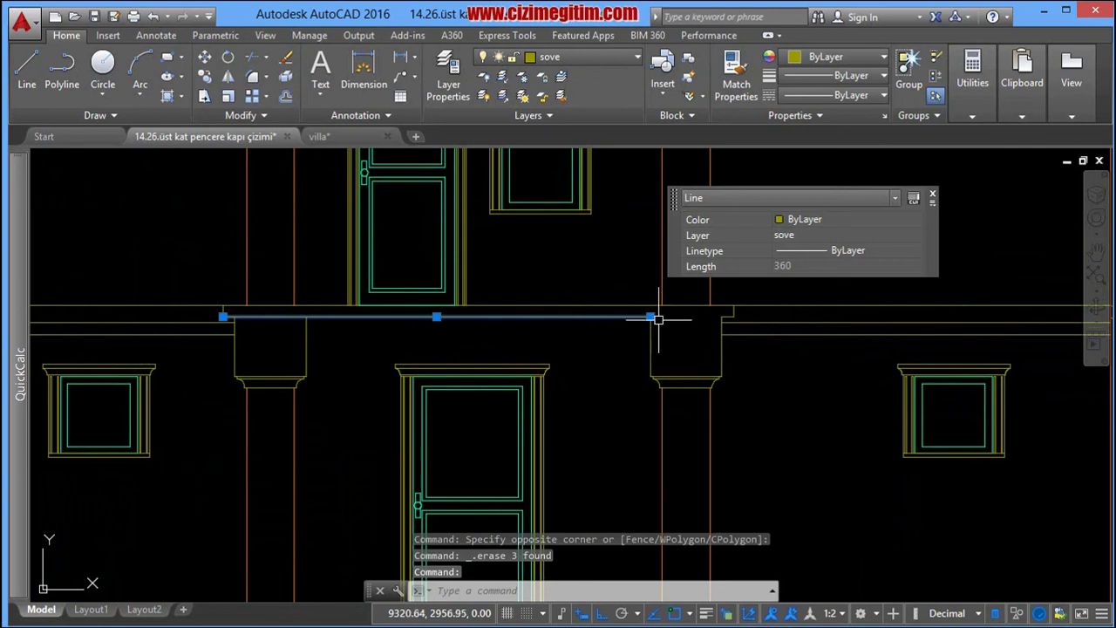
{"action": "left_click", "coordinate": [651, 317]}
{"action": "left_click", "coordinate": [721, 316]}
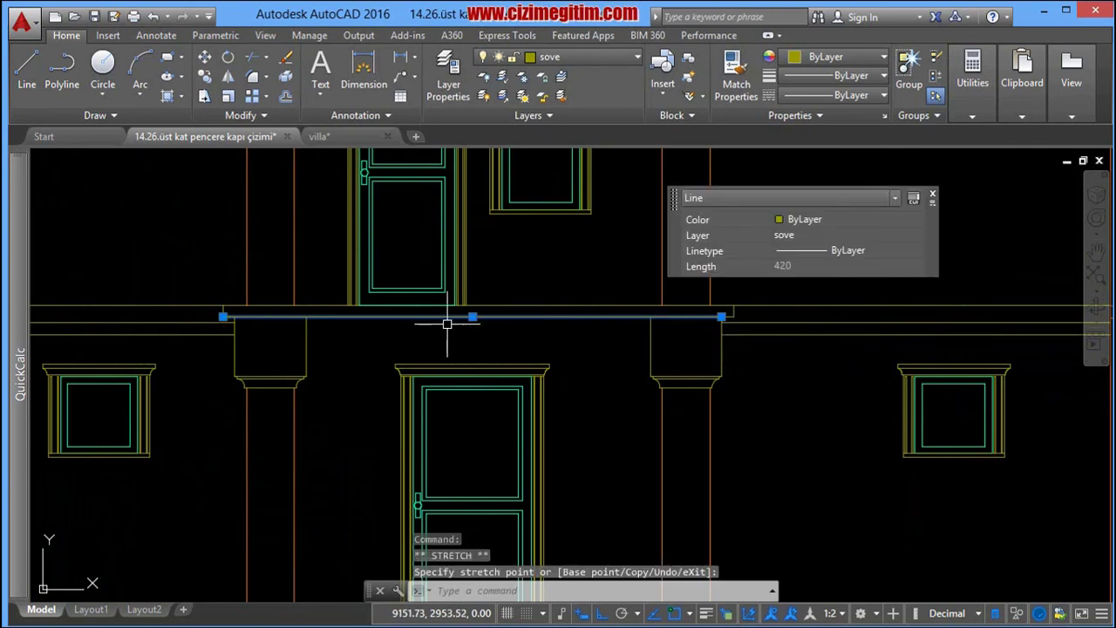
{"action": "key", "text": "Escape"}
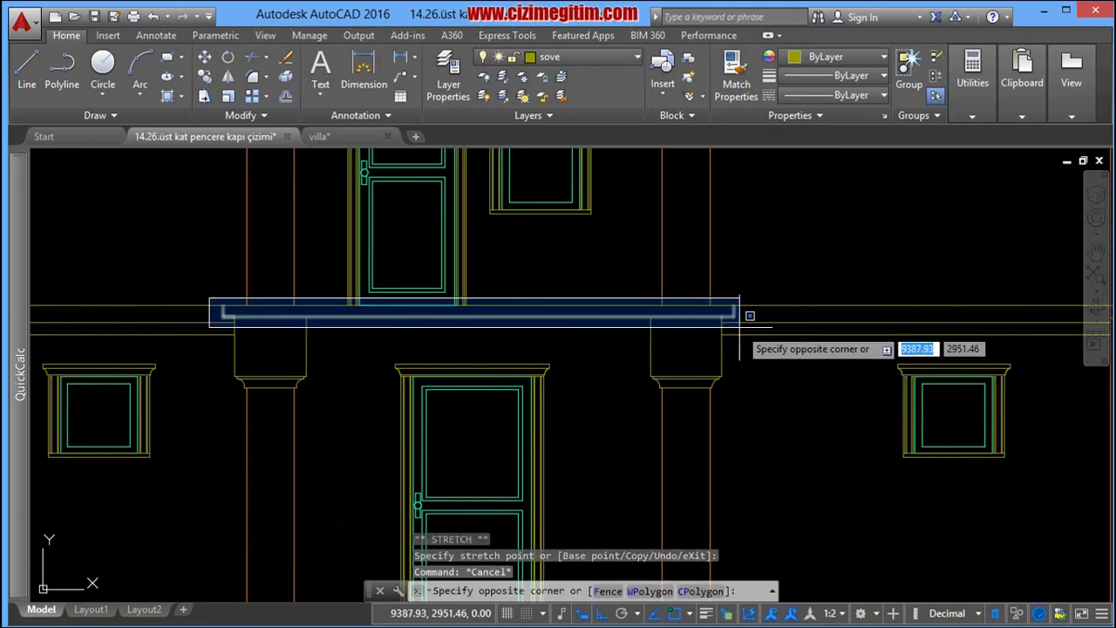
Step: Put the five cornice lines on the duvar layer, then select the long line above
{"action": "left_click", "coordinate": [748, 326]}
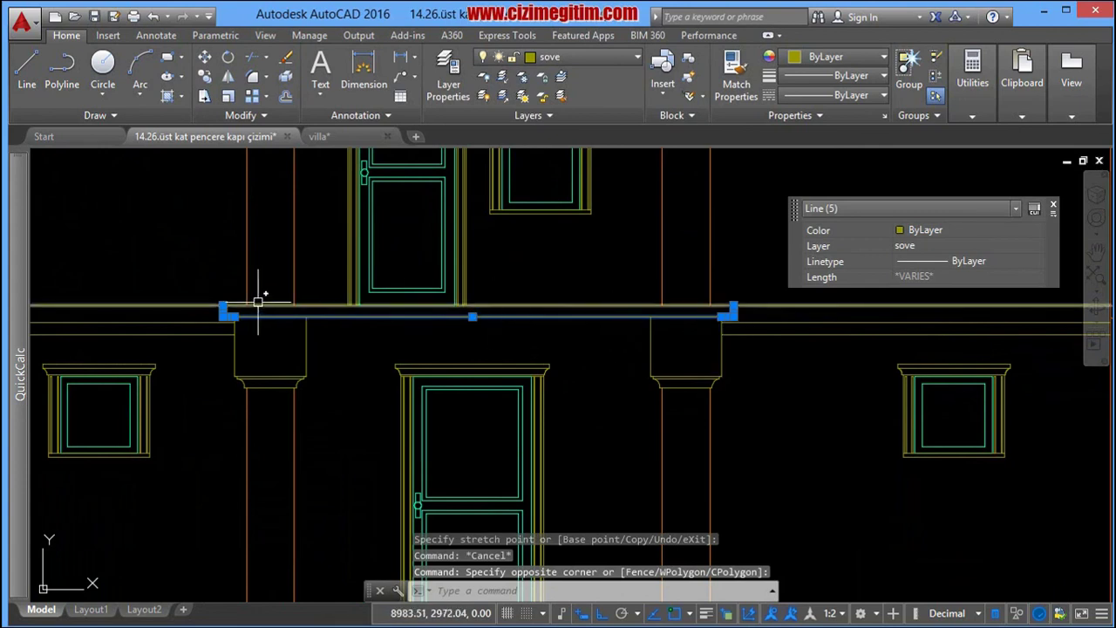
{"action": "left_click", "coordinate": [986, 246]}
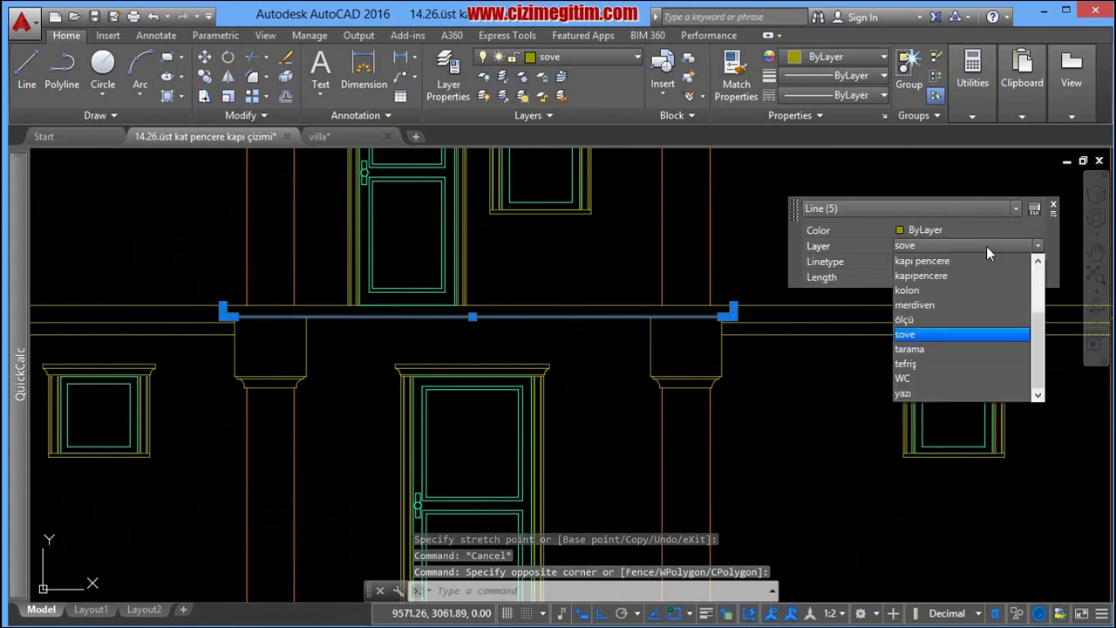
{"action": "scroll", "coordinate": [971, 292], "scroll_direction": "up", "scroll_amount": 2}
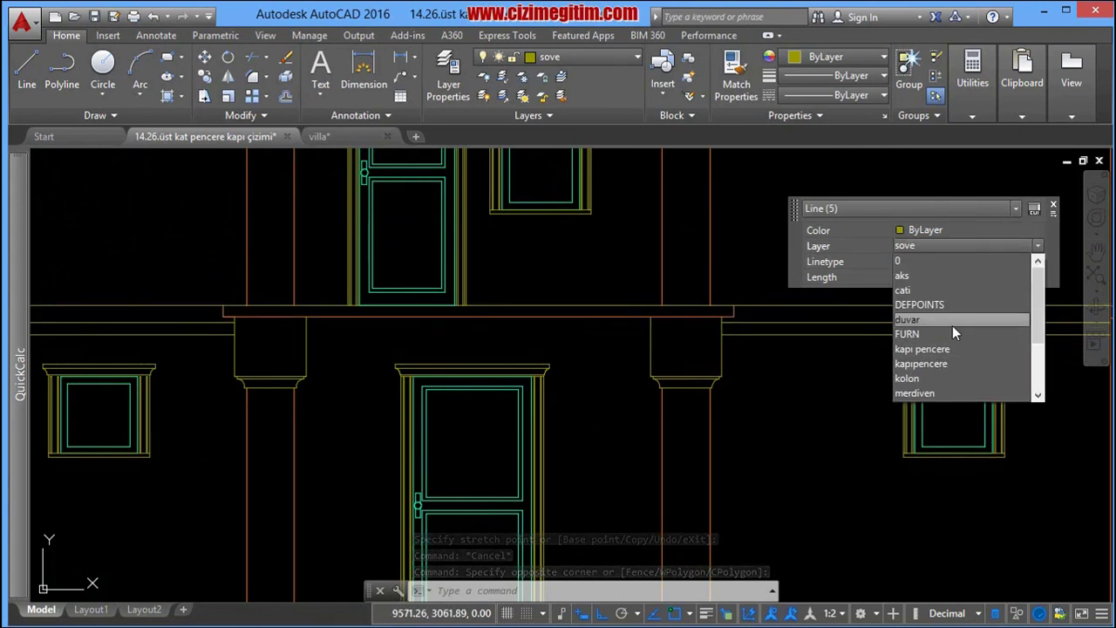
{"action": "left_click", "coordinate": [952, 325]}
{"action": "key", "text": "Escape"}
{"action": "left_click", "coordinate": [654, 305]}
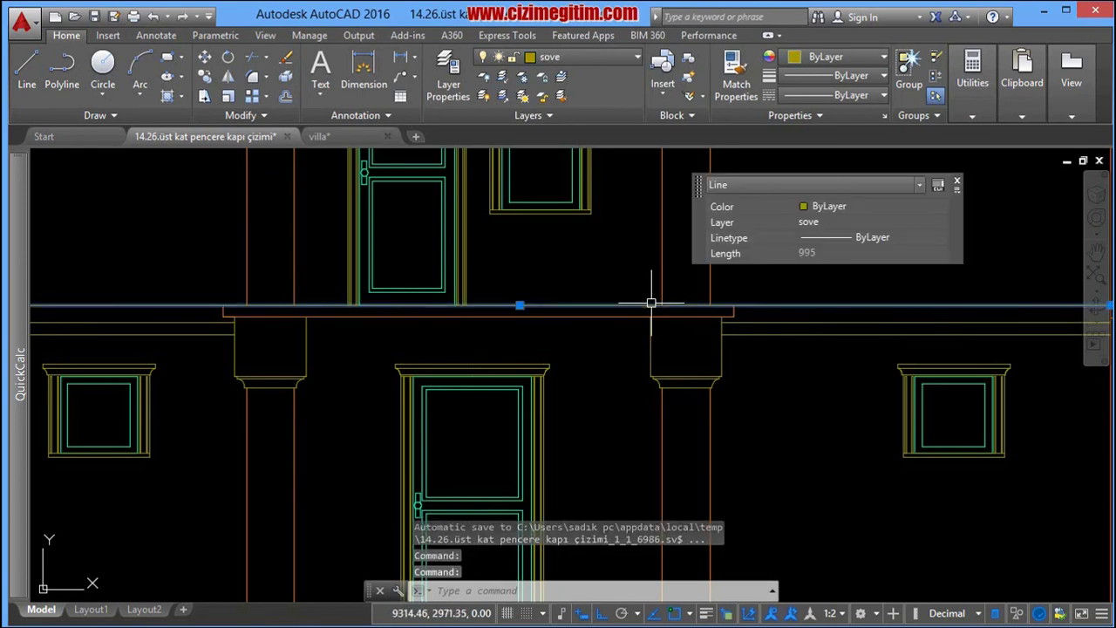
{"action": "scroll", "coordinate": [653, 305], "scroll_direction": "down", "scroll_amount": 3}
{"action": "scroll", "coordinate": [550, 276], "scroll_direction": "up", "scroll_amount": 2}
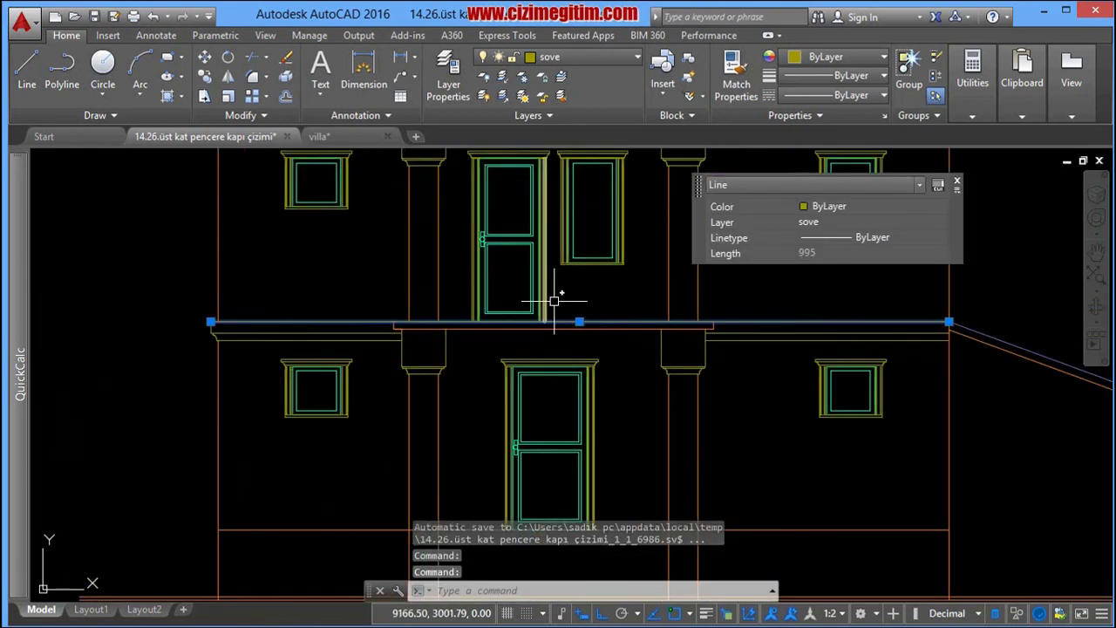
Step: Draw a line from the cornice's inner top corner to its right end
{"action": "key", "text": "Escape"}
{"action": "type", "text": "l"}
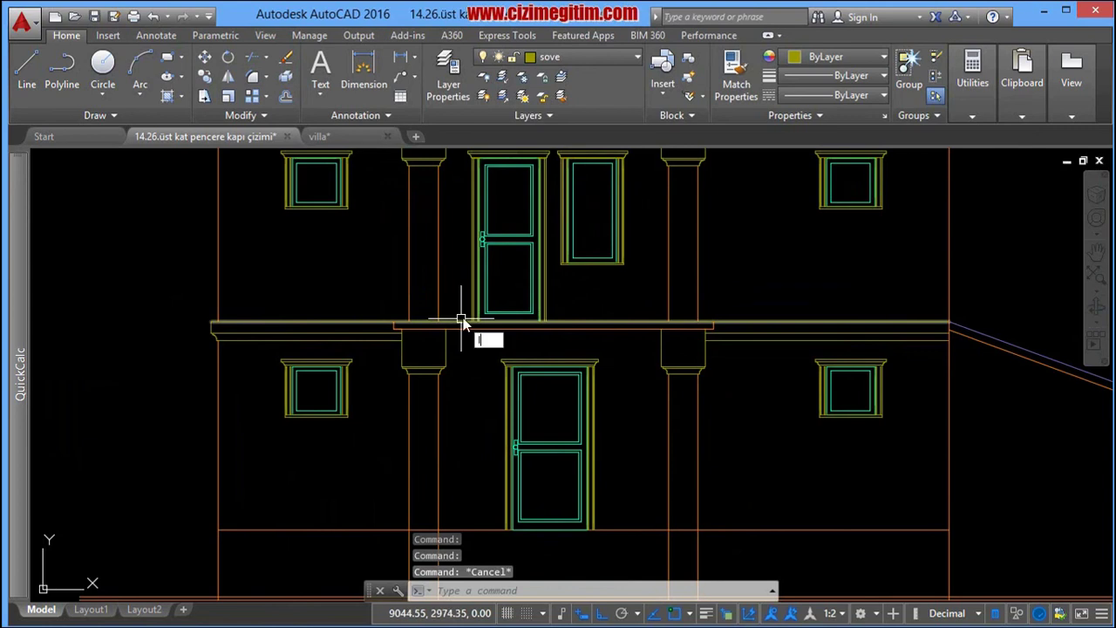
{"action": "key", "text": "Return"}
{"action": "scroll", "coordinate": [437, 322], "scroll_direction": "up", "scroll_amount": 2}
{"action": "left_click", "coordinate": [437, 310]}
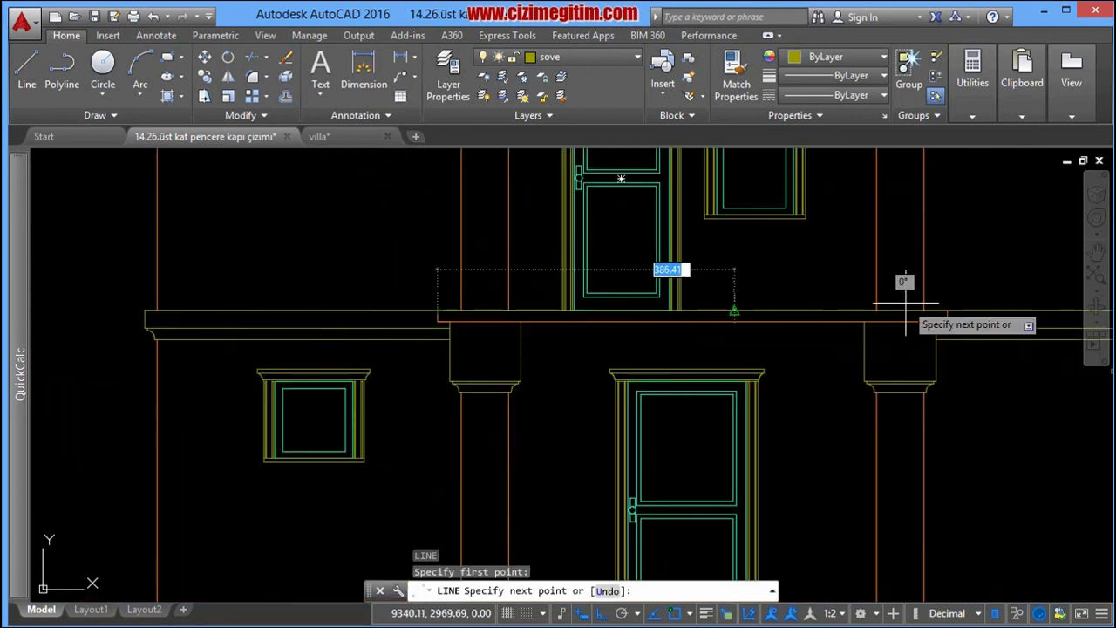
{"action": "left_click", "coordinate": [948, 315]}
{"action": "right_click", "coordinate": [952, 312]}
{"action": "left_click", "coordinate": [988, 319]}
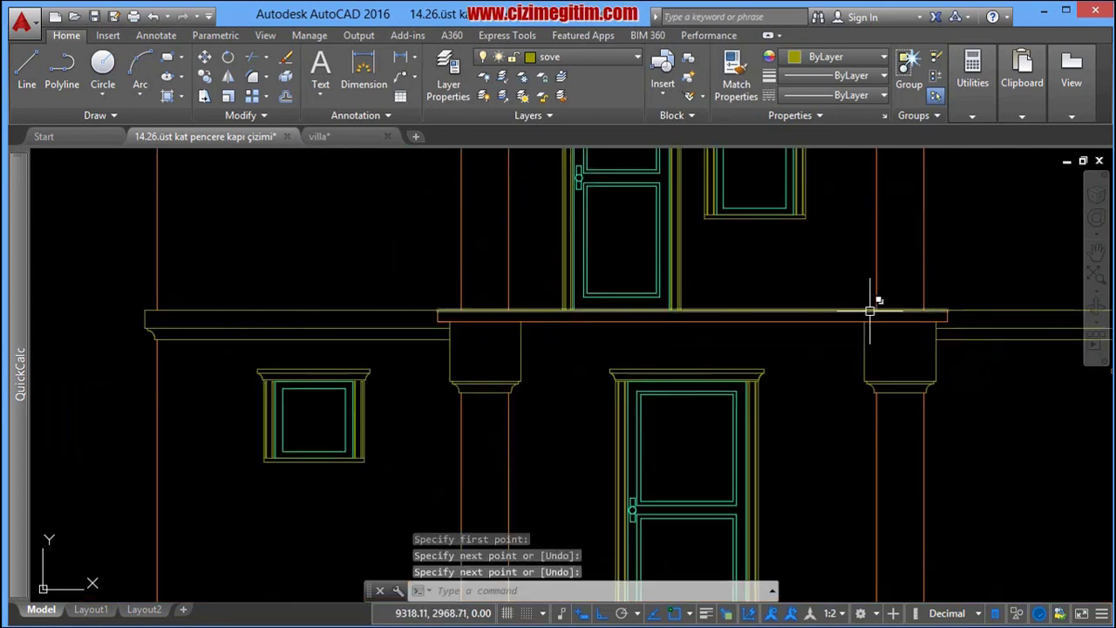
Step: Select the new cornice line and check its layer in the layer list
{"action": "left_click", "coordinate": [870, 311]}
{"action": "left_click", "coordinate": [555, 57]}
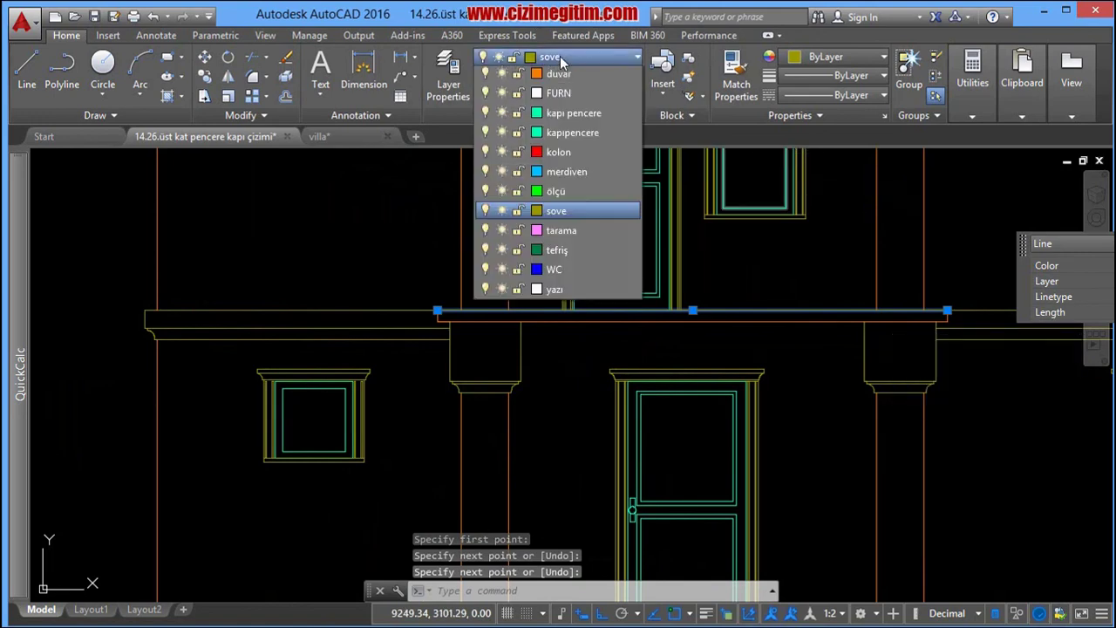
{"action": "left_click", "coordinate": [554, 57]}
{"action": "left_click", "coordinate": [555, 58]}
{"action": "key", "text": "Escape"}
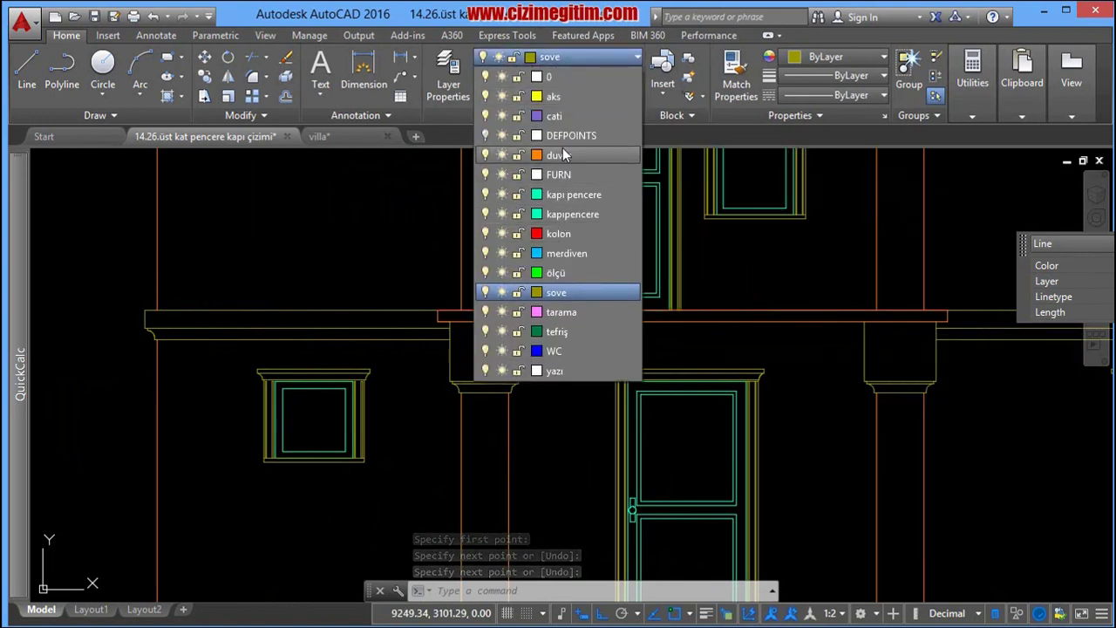
Step: Zoom out and centre the whole house elevation to check the result
{"action": "scroll", "coordinate": [593, 261], "scroll_direction": "down", "scroll_amount": 2}
{"action": "scroll", "coordinate": [780, 374], "scroll_direction": "down", "scroll_amount": 1}
{"action": "scroll", "coordinate": [593, 331], "scroll_direction": "down", "scroll_amount": 5}
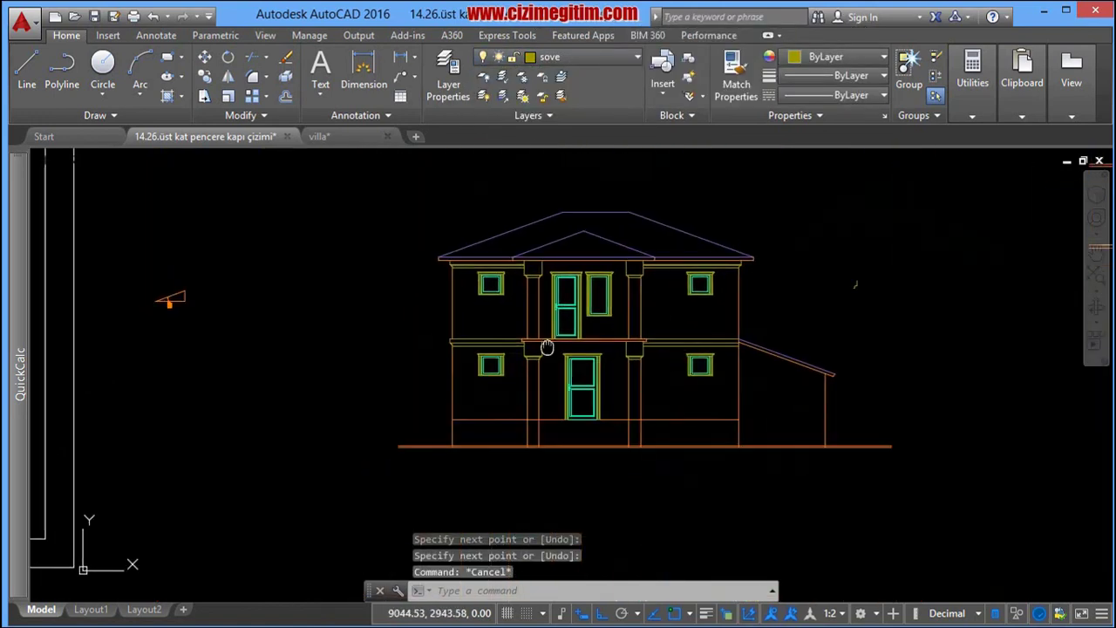
{"action": "scroll", "coordinate": [578, 250], "scroll_direction": "up", "scroll_amount": 1}
{"action": "mouse_move", "coordinate": [618, 368]}
{"action": "middle_mouse_down"}
{"action": "mouse_move", "coordinate": [642, 403]}
{"action": "mouse_move", "coordinate": [627, 346]}
{"action": "middle_mouse_up"}
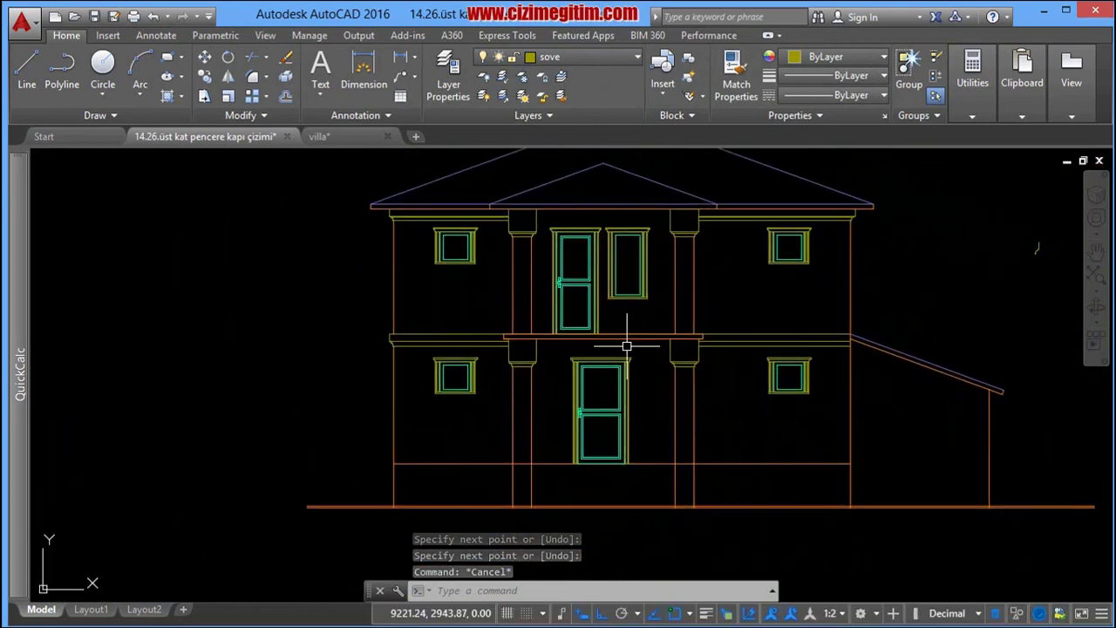